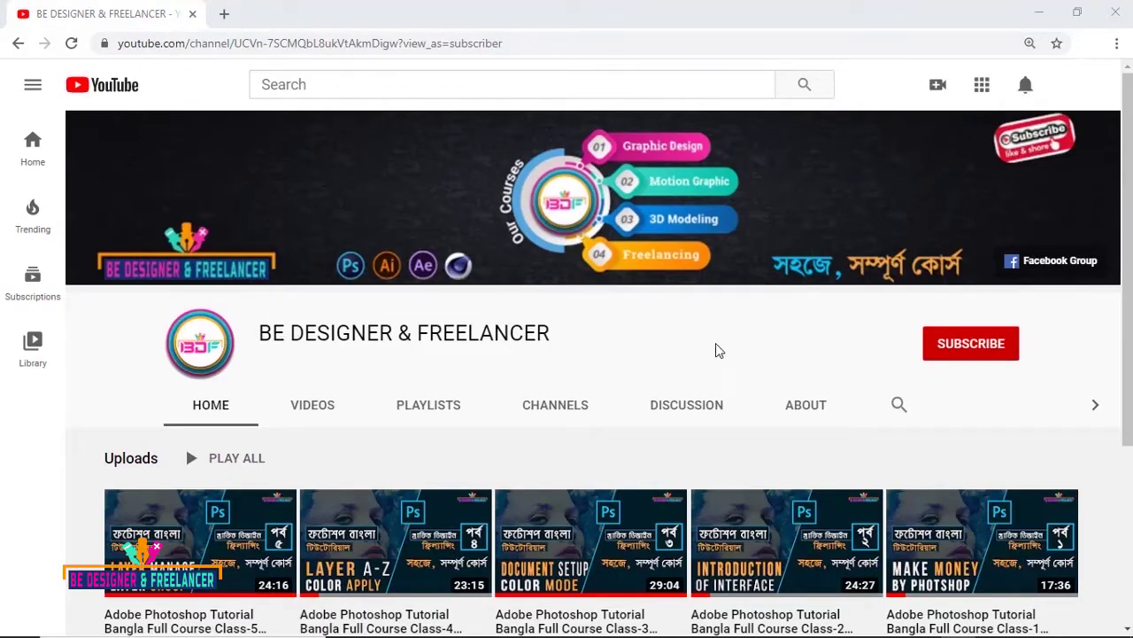
# Step: Subscribe to the BE DESIGNER & FREELANCER YouTube channel with All notifications enabled
pyautogui.click(966, 356)
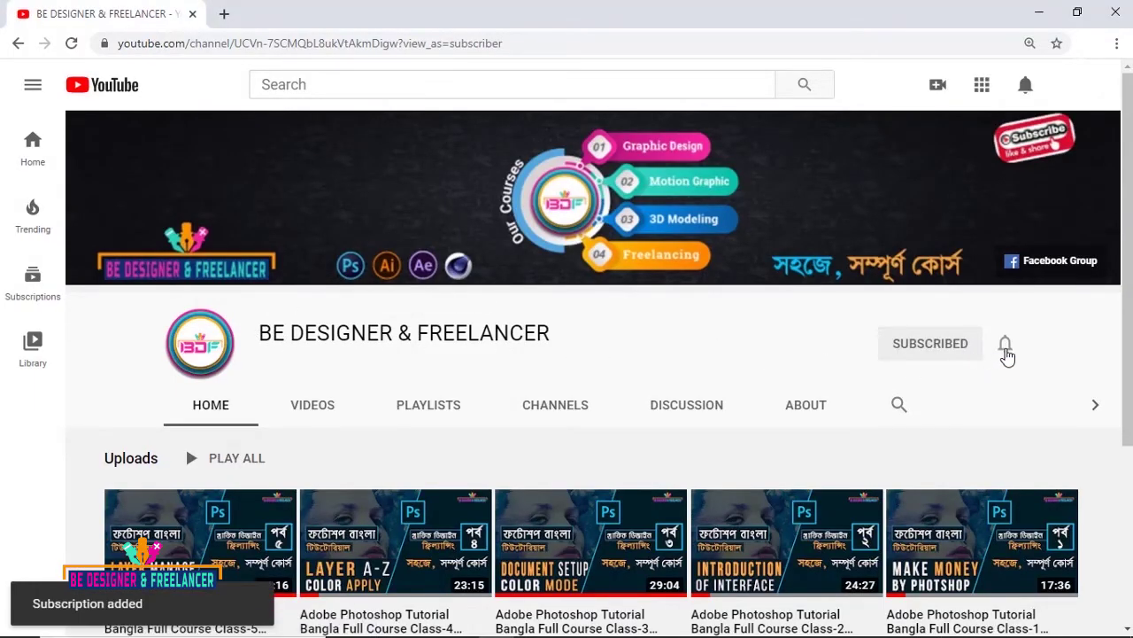
pyautogui.click(1006, 347)
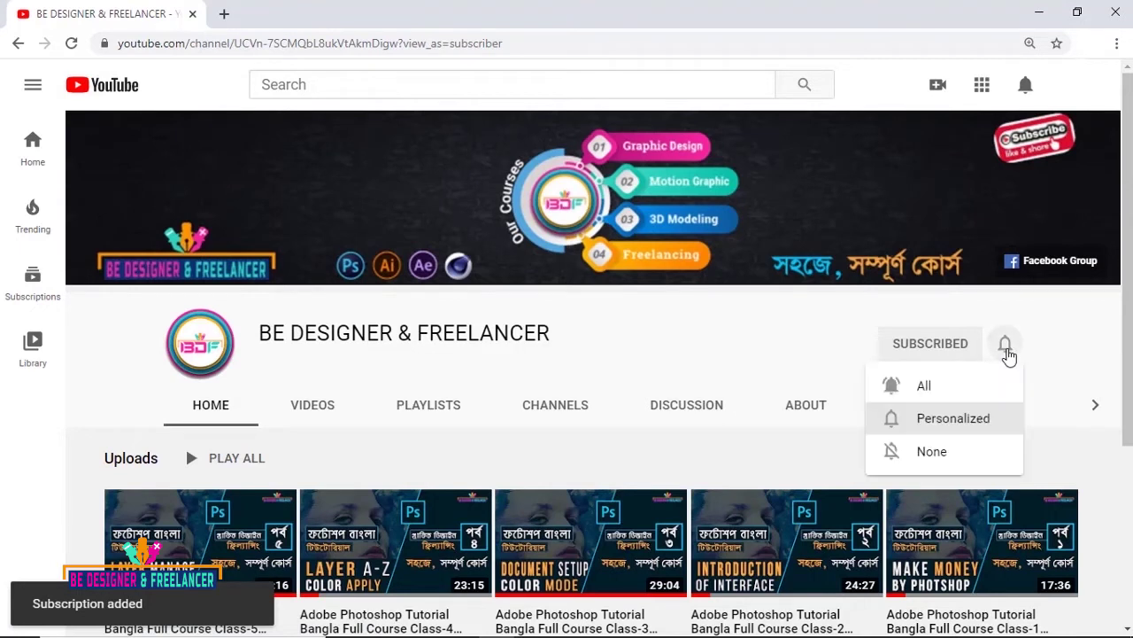
pyautogui.click(945, 386)
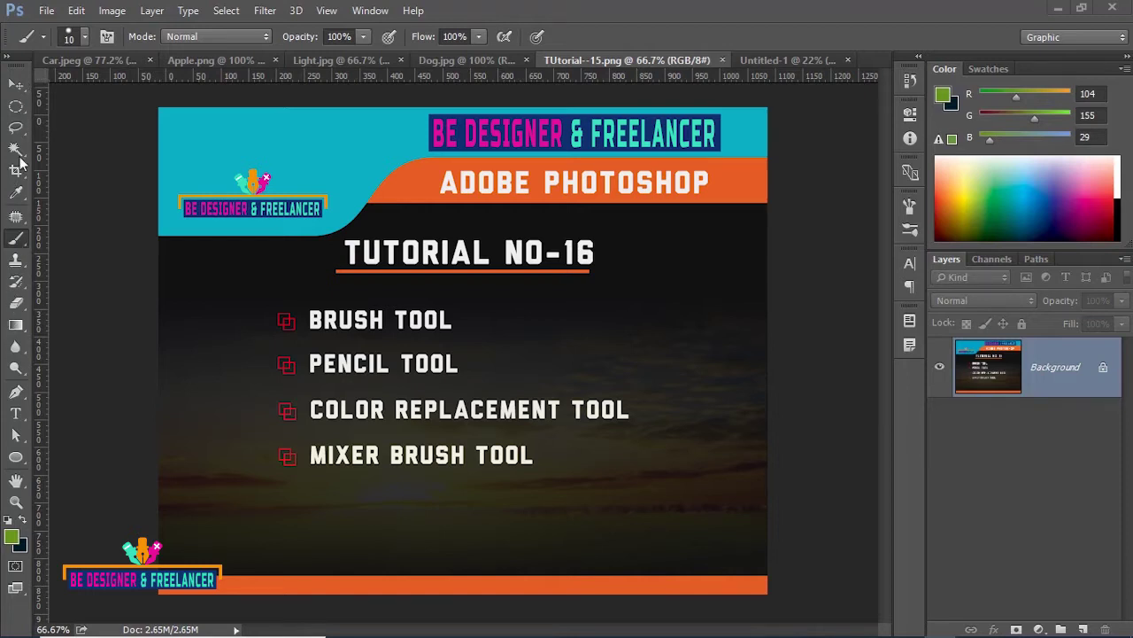
pyautogui.click(14, 90)
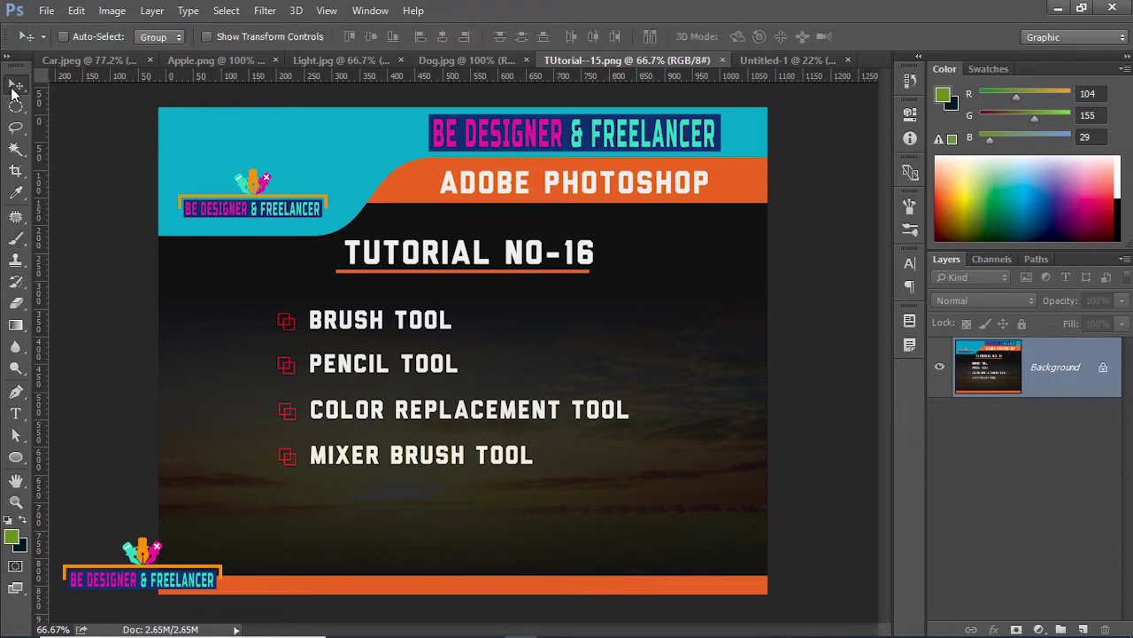
pyautogui.press('b')
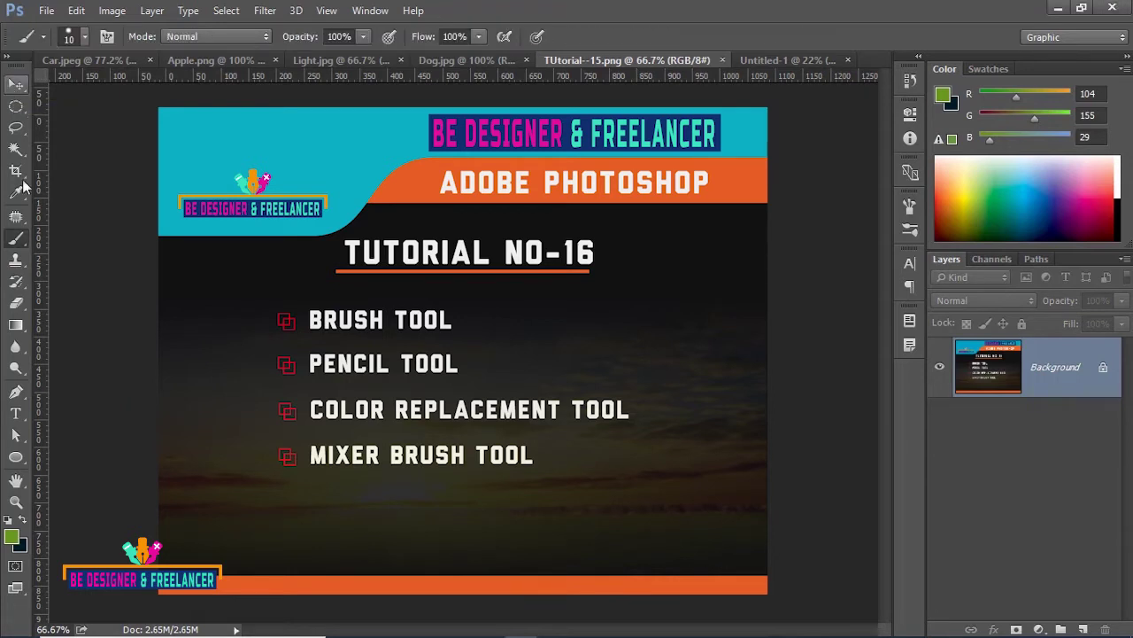
pyautogui.click(18, 241)
pyautogui.rightClick(17, 240)
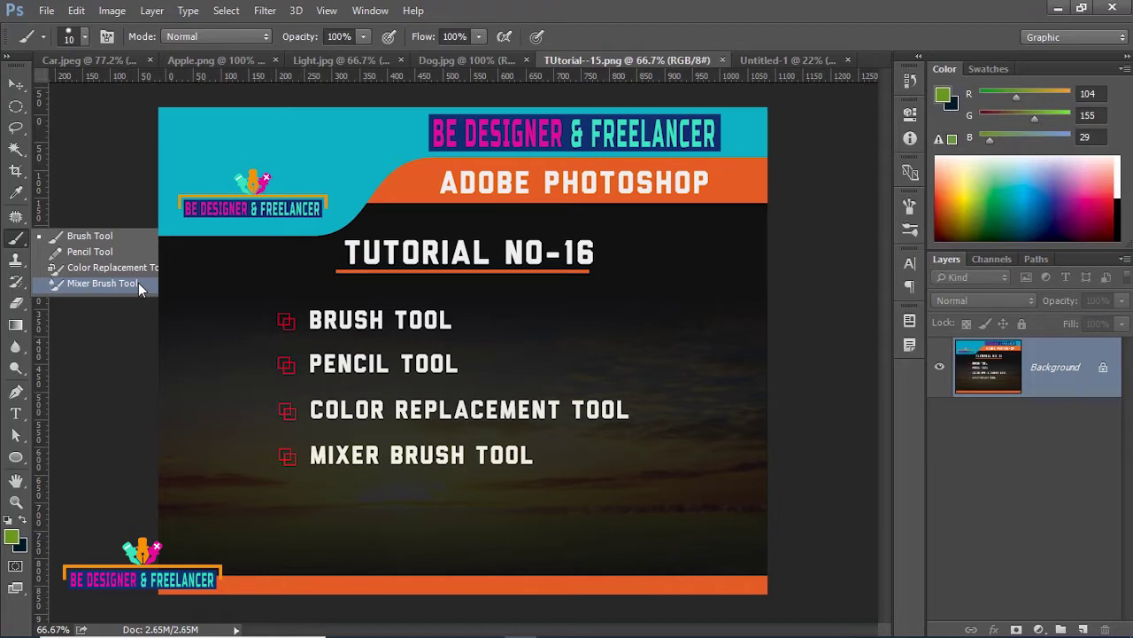
pyautogui.click(103, 240)
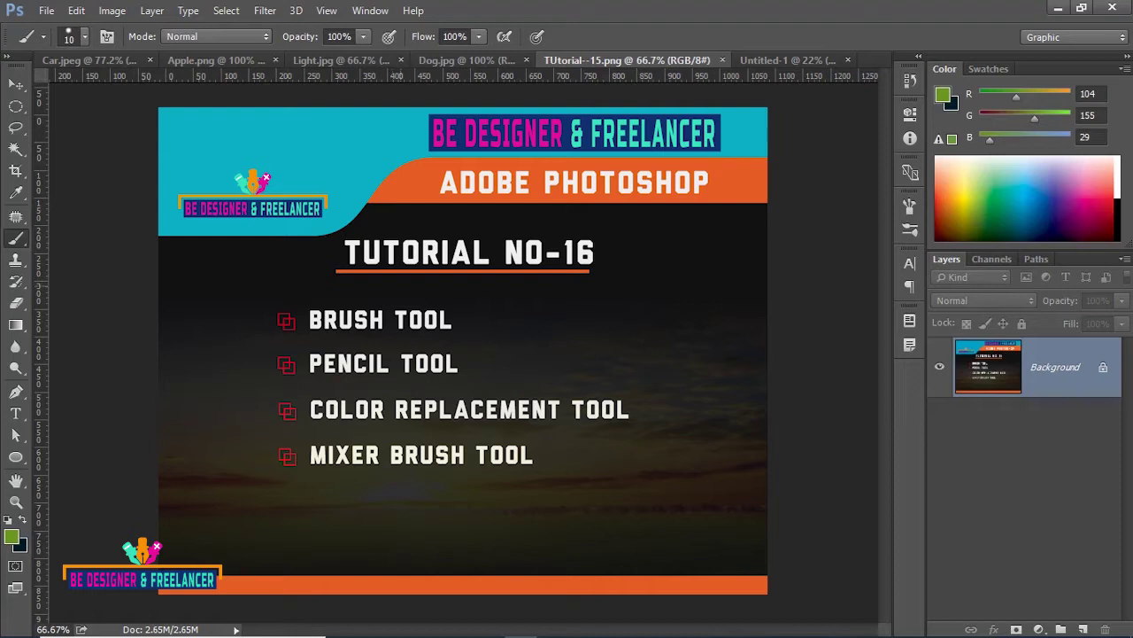
# Step: On the blank Untitled-1 canvas, set the brush to 300 px and paint green marks
pyautogui.click(772, 59)
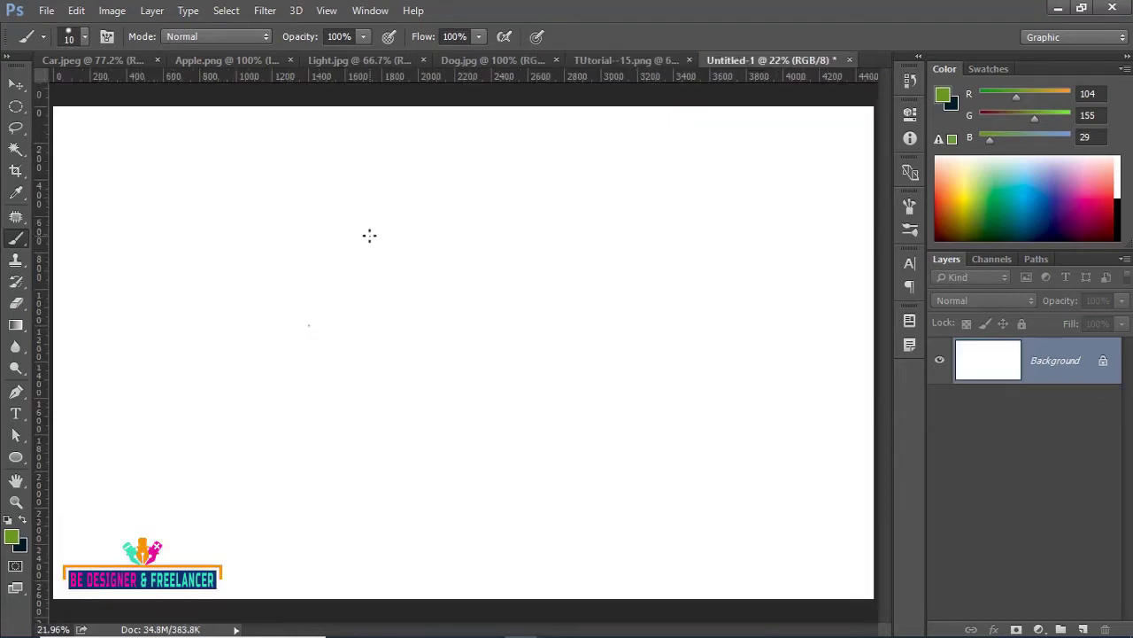
pyautogui.press(']')
pyautogui.press(']')
pyautogui.press(']')
pyautogui.press(']')
pyautogui.press(']')
pyautogui.press(']')
pyautogui.press(']')
pyautogui.press(']')
pyautogui.press(']')
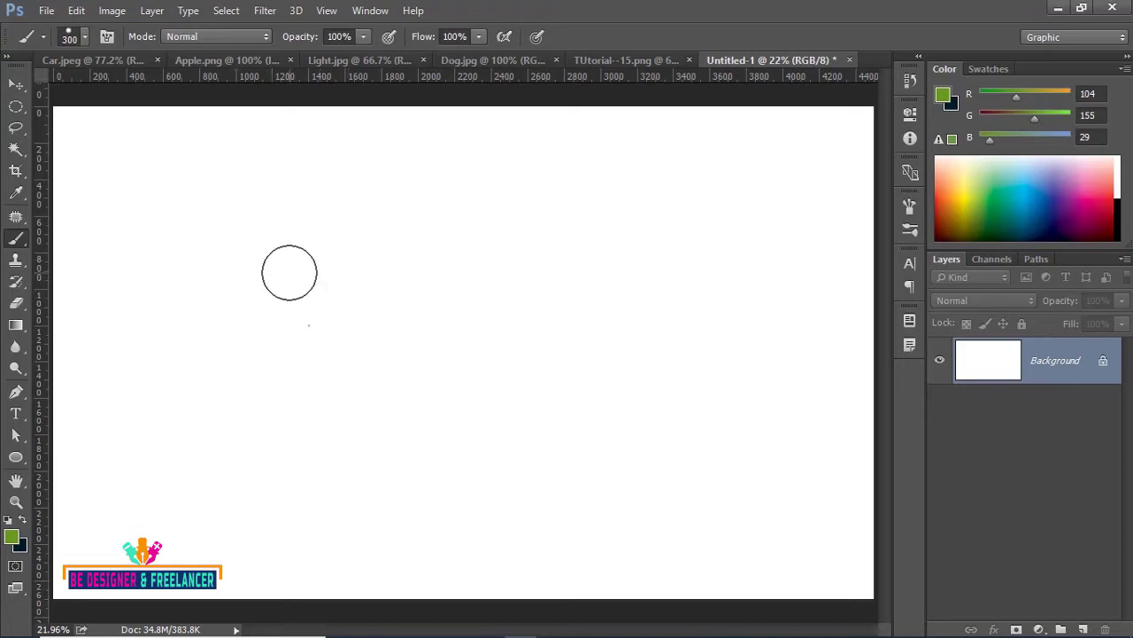
pyautogui.click(290, 273)
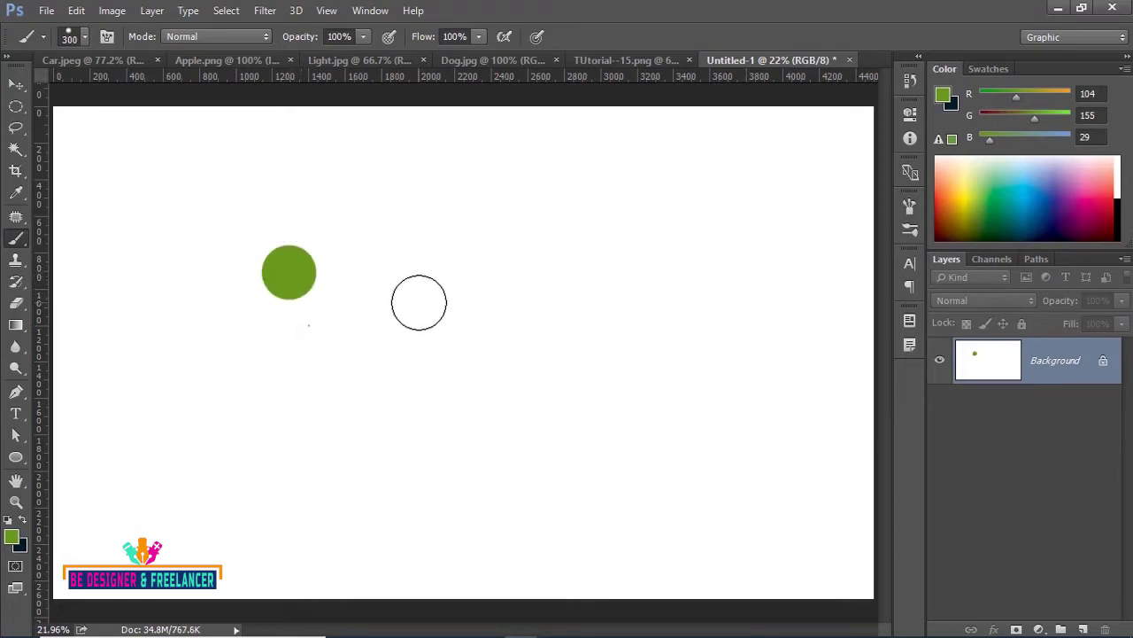
pyautogui.moveTo(378, 321); pyautogui.dragTo(609, 227)
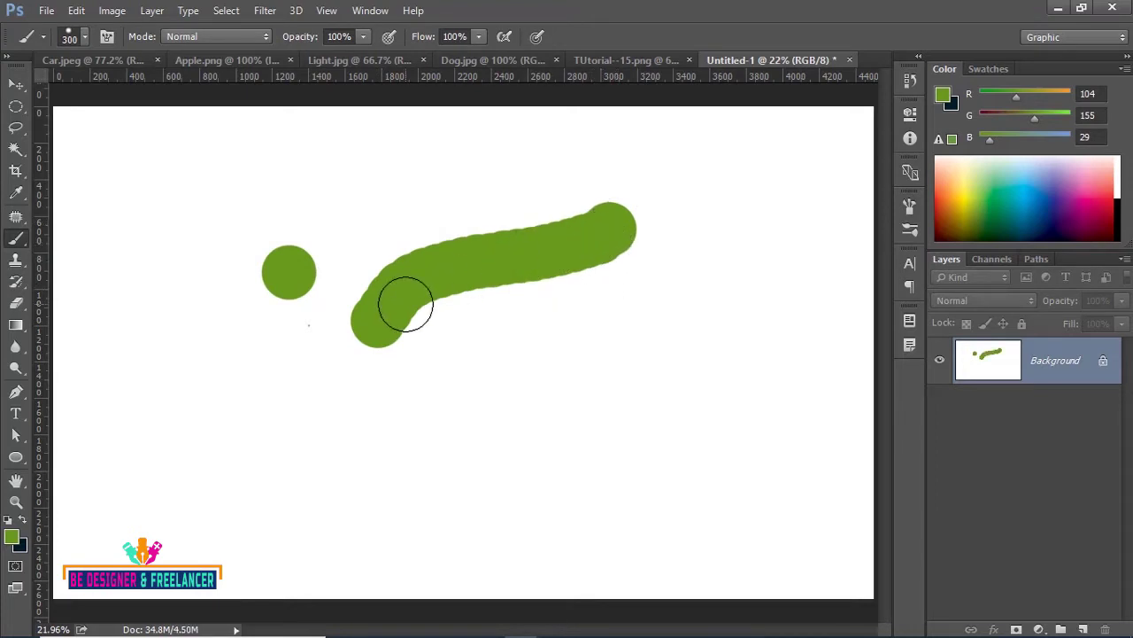
pyautogui.moveTo(192, 423)
pyautogui.mouseDown()
pyautogui.moveTo(424, 439)
pyautogui.moveTo(493, 420)
pyautogui.mouseUp()
# Step: Add an S-shaped green stroke, several round green dots, and a lower-right stroke
pyautogui.moveTo(614, 423); pyautogui.dragTo(789, 279)
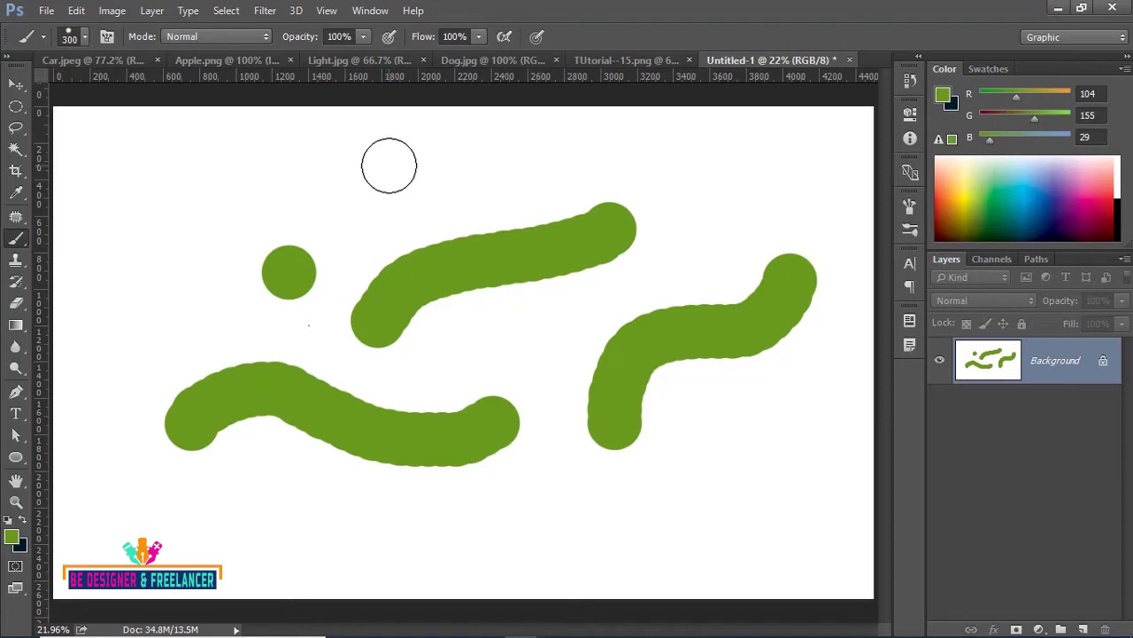
pyautogui.click(389, 165)
pyautogui.click(203, 185)
pyautogui.click(155, 294)
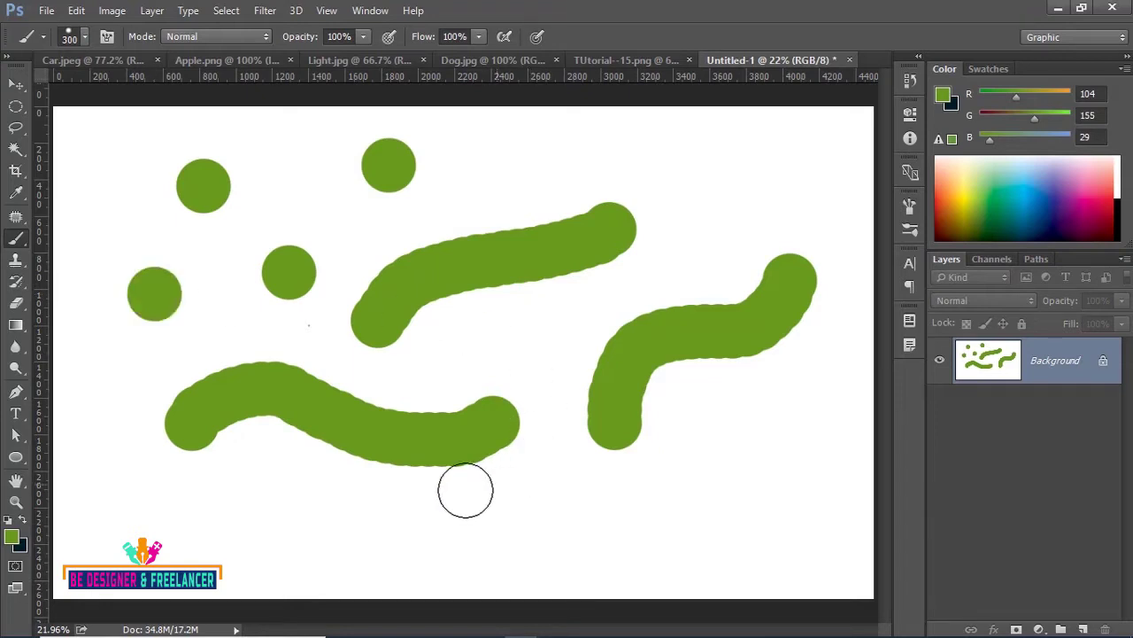
pyautogui.click(403, 512)
pyautogui.moveTo(527, 515)
pyautogui.mouseDown()
pyautogui.moveTo(548, 496)
pyautogui.moveTo(749, 464)
pyautogui.mouseUp()
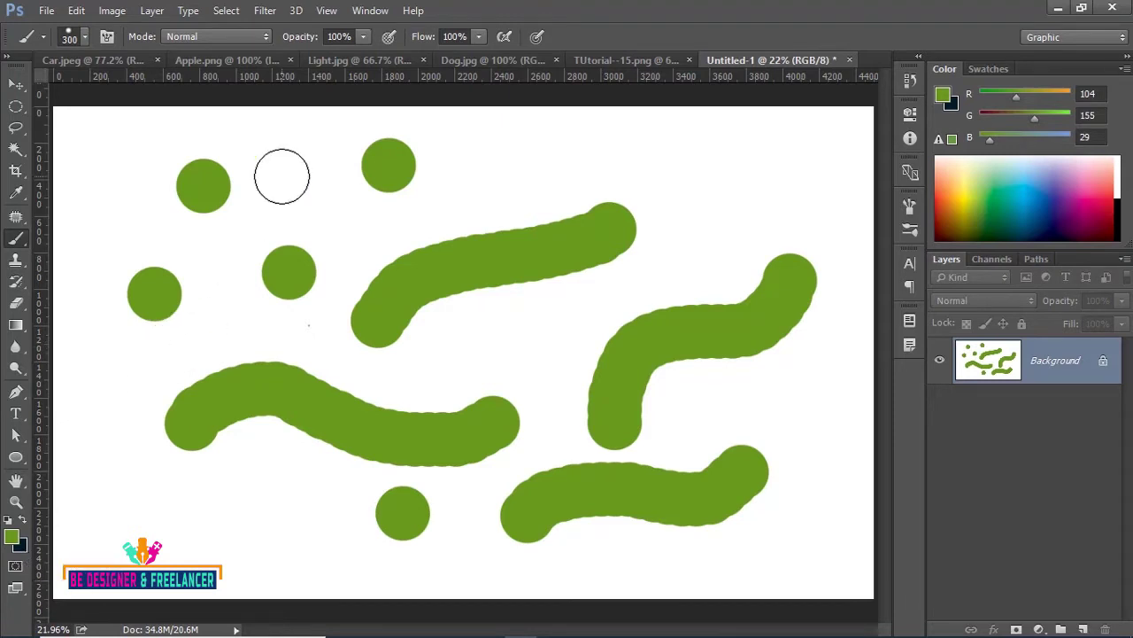
# Step: Add more green dots along the top, then undo all green marks back to blank
pyautogui.click(463, 168)
pyautogui.click(548, 165)
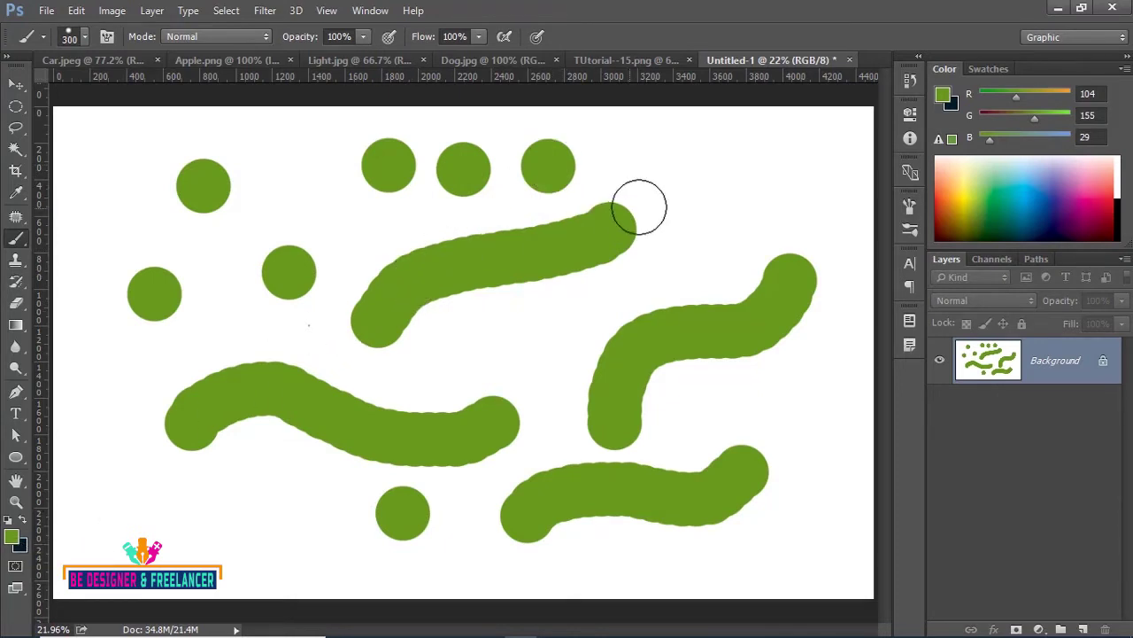
pyautogui.click(698, 192)
pyautogui.click(555, 334)
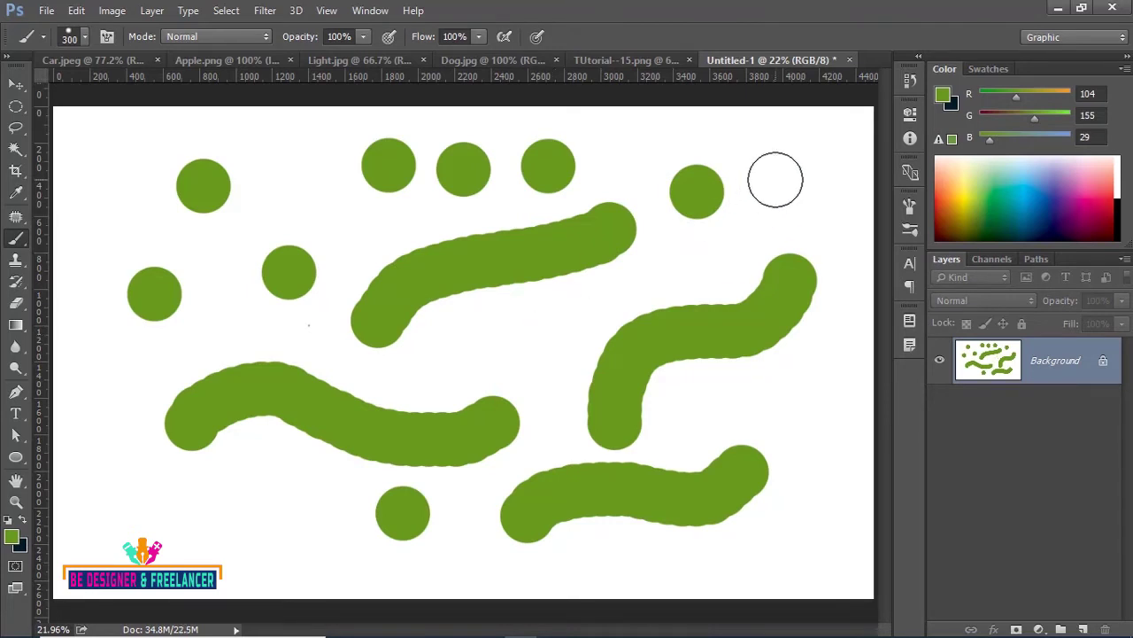
pyautogui.hotkey('ctrl', 'alt', 'z')
pyautogui.hotkey('ctrl', 'alt', 'z')
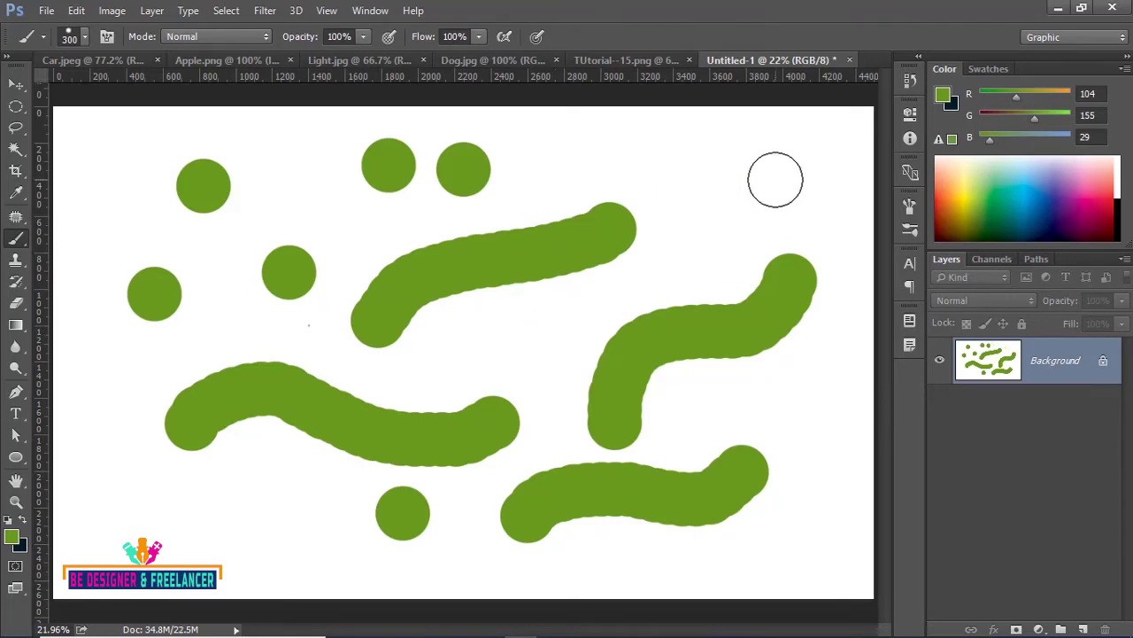
pyautogui.hotkey('ctrl', 'alt', 'z')
pyautogui.hotkey('ctrl', 'alt', 'z')
pyautogui.hotkey('ctrl', 'alt', 'z')
pyautogui.hotkey('ctrl', 'alt', 'z')
pyautogui.hotkey('ctrl', 'alt', 'z')
pyautogui.hotkey('ctrl', 'alt', 'z')
pyautogui.hotkey('ctrl', 'alt', 'z')
pyautogui.hotkey('ctrl', 'alt', 'z')
pyautogui.hotkey('ctrl', 'alt', 'z')
pyautogui.hotkey('ctrl', 'alt', 'z')
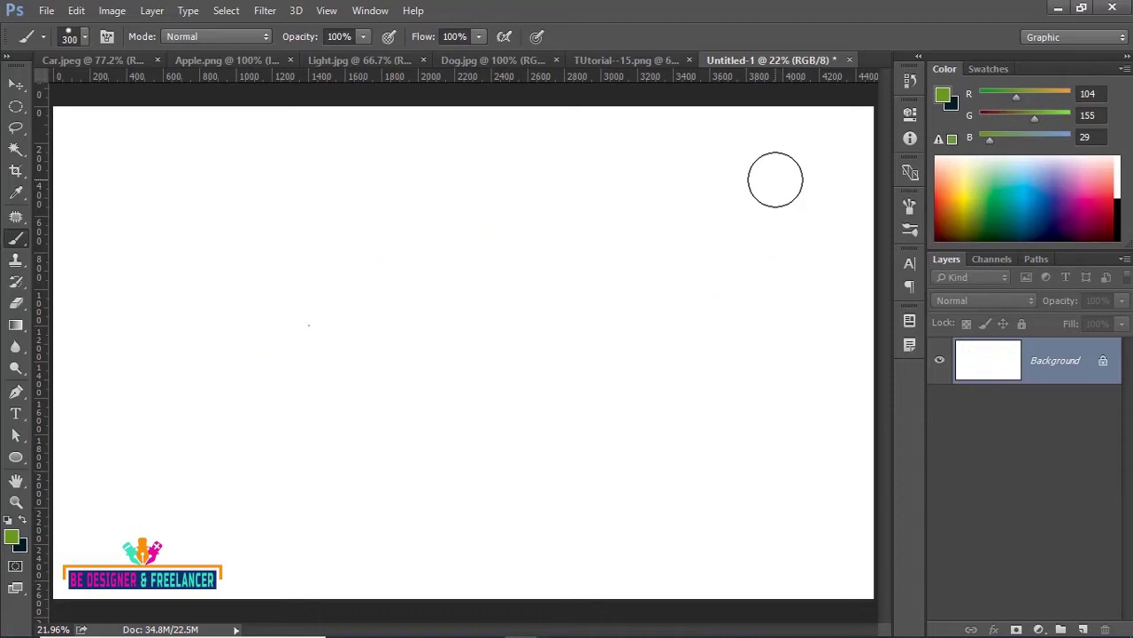
# Step: Set the foreground colour to bright red (252, 9, 9)
pyautogui.click(16, 537)
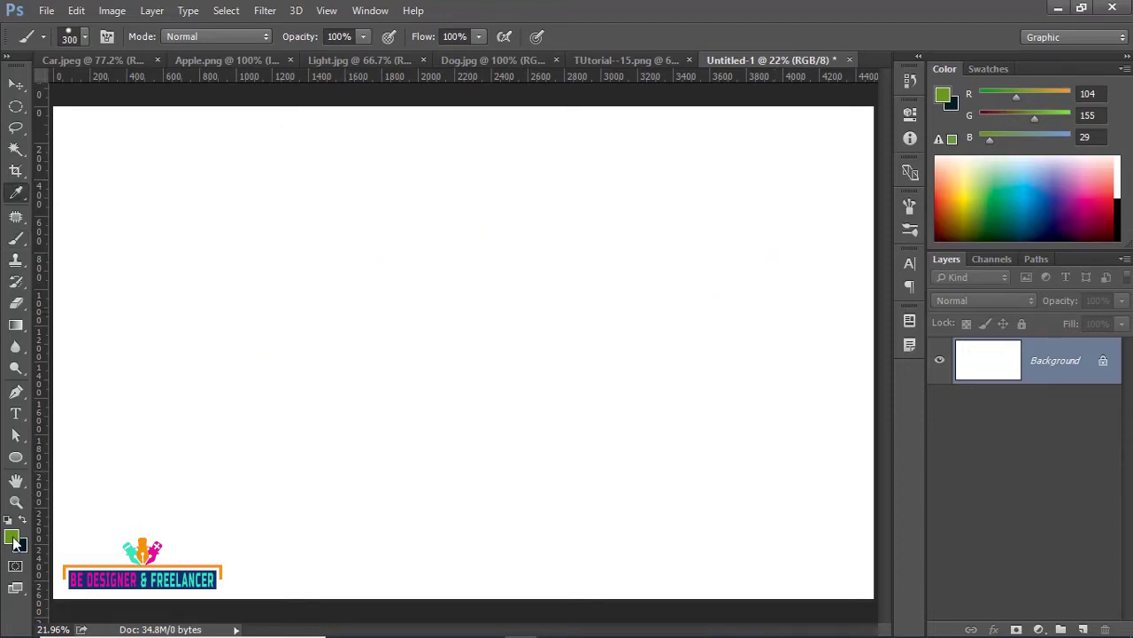
pyautogui.moveTo(848, 183); pyautogui.dragTo(845, 156)
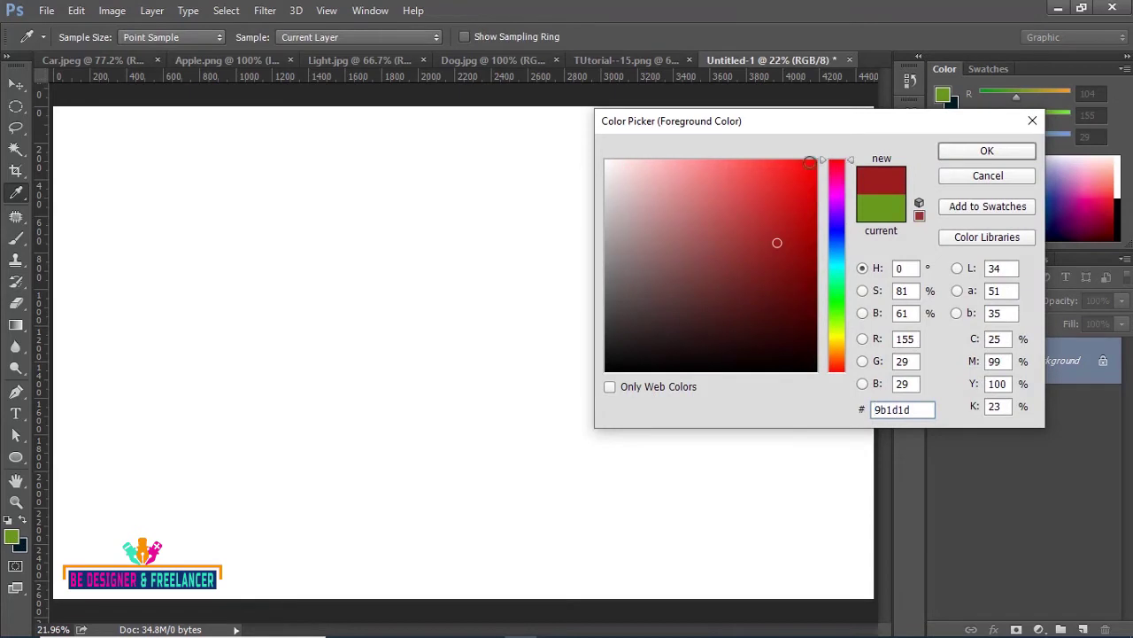
pyautogui.click(815, 162)
pyautogui.click(986, 151)
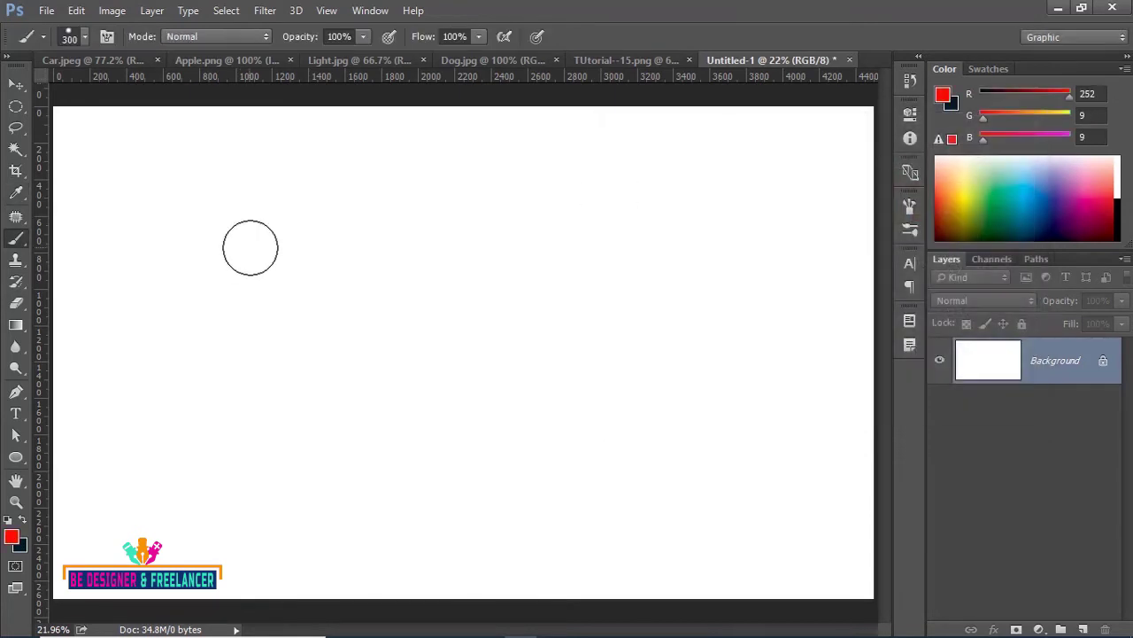
# Step: Paint two red dots and three thick red curved strokes on the canvas
pyautogui.click(250, 247)
pyautogui.click(447, 222)
pyautogui.moveTo(228, 435); pyautogui.dragTo(512, 336)
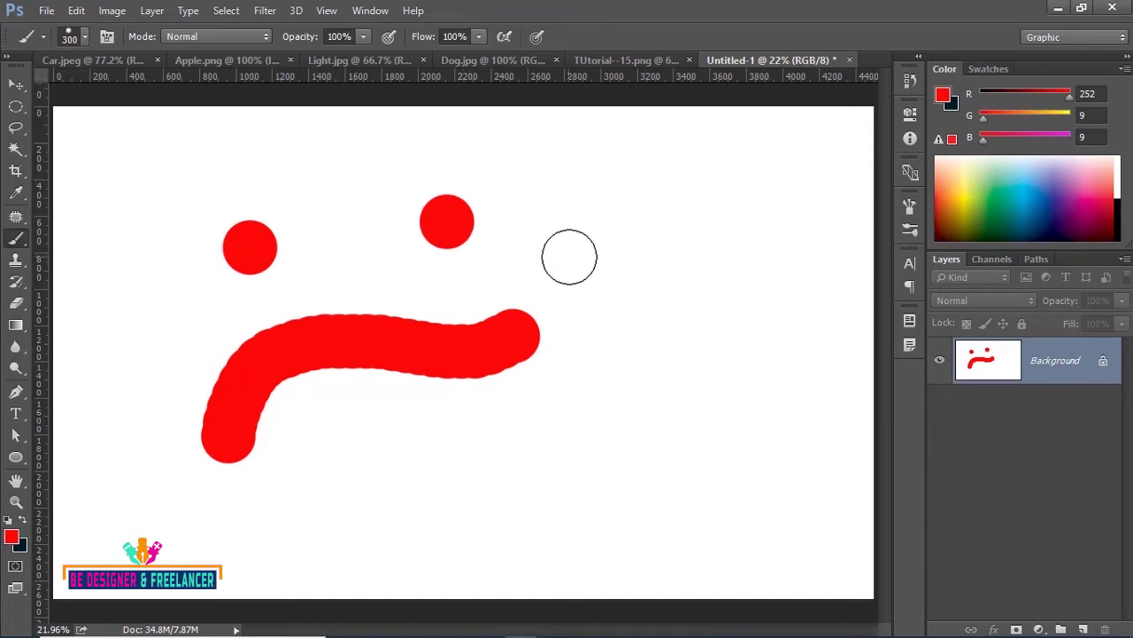
pyautogui.moveTo(569, 253)
pyautogui.mouseDown()
pyautogui.moveTo(597, 218)
pyautogui.moveTo(752, 175)
pyautogui.mouseUp()
pyautogui.moveTo(732, 302); pyautogui.dragTo(686, 330)
pyautogui.moveTo(622, 376); pyautogui.dragTo(482, 492)
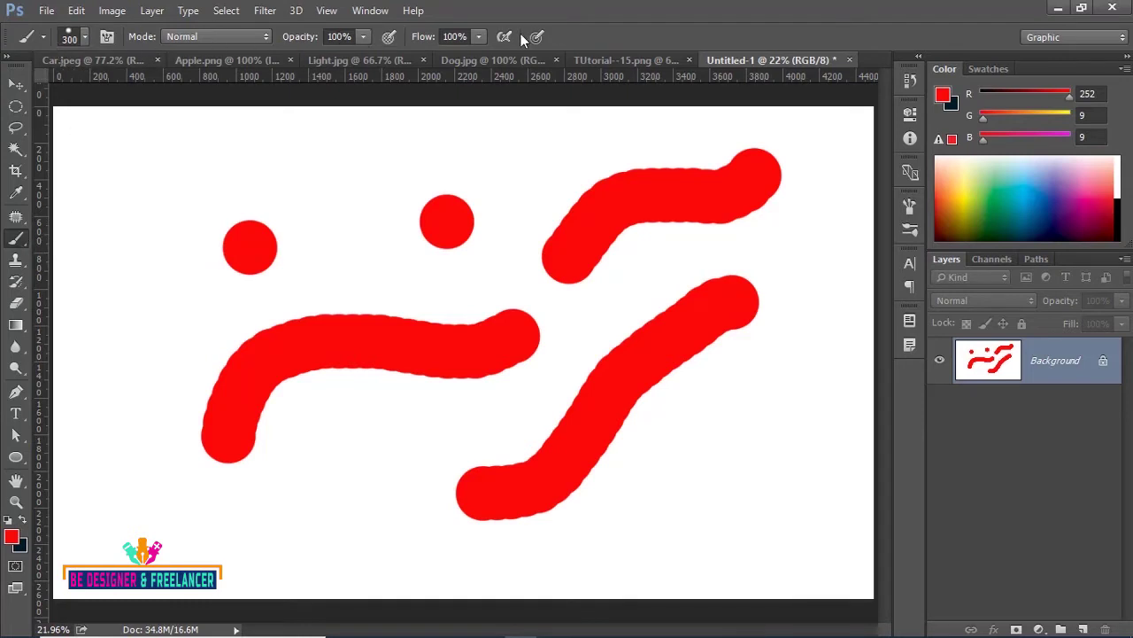
pyautogui.click(84, 38)
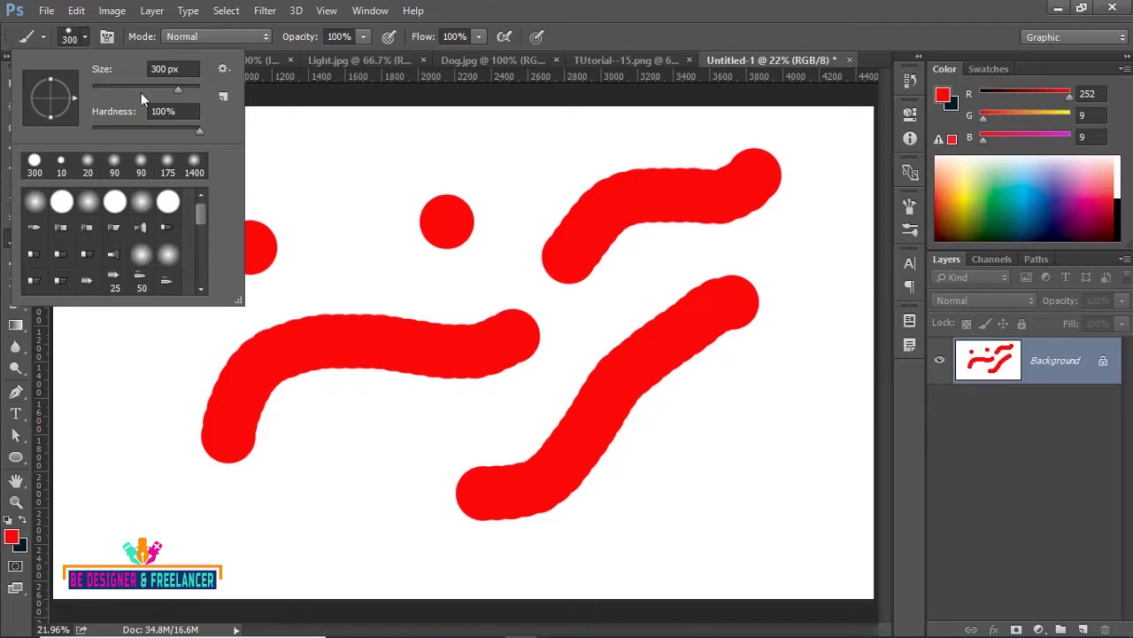
# Step: Shrink the brush to 34 px and paint three small red dots
pyautogui.moveTo(175, 89); pyautogui.dragTo(100, 88)
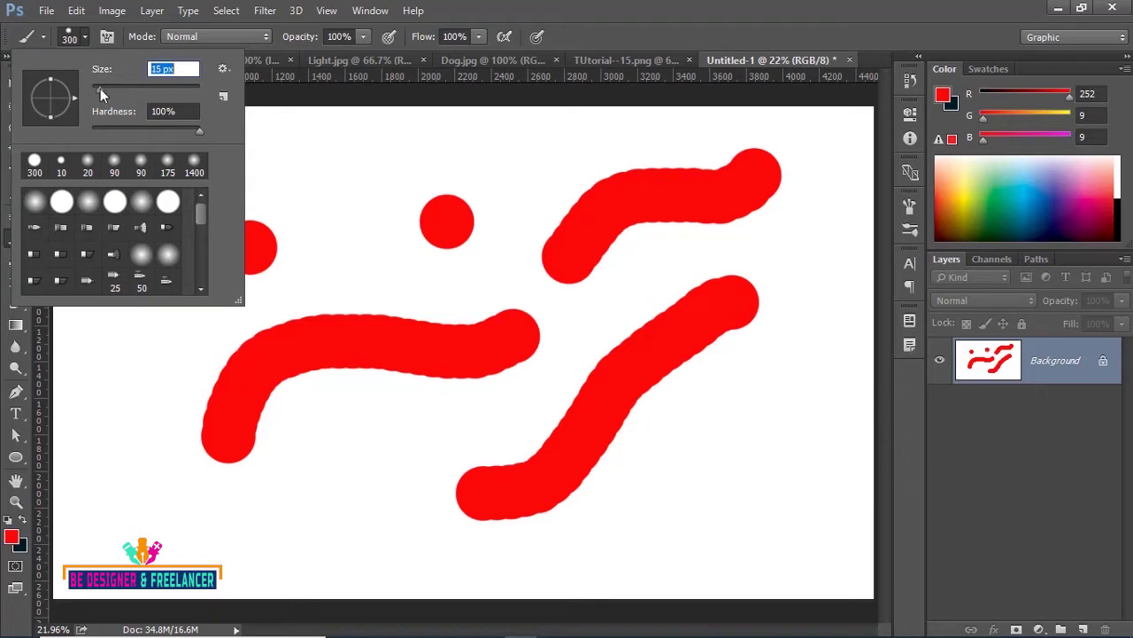
pyautogui.moveTo(175, 88)
pyautogui.mouseDown()
pyautogui.moveTo(184, 87)
pyautogui.moveTo(118, 86)
pyautogui.mouseUp()
pyautogui.moveTo(113, 90); pyautogui.dragTo(110, 90)
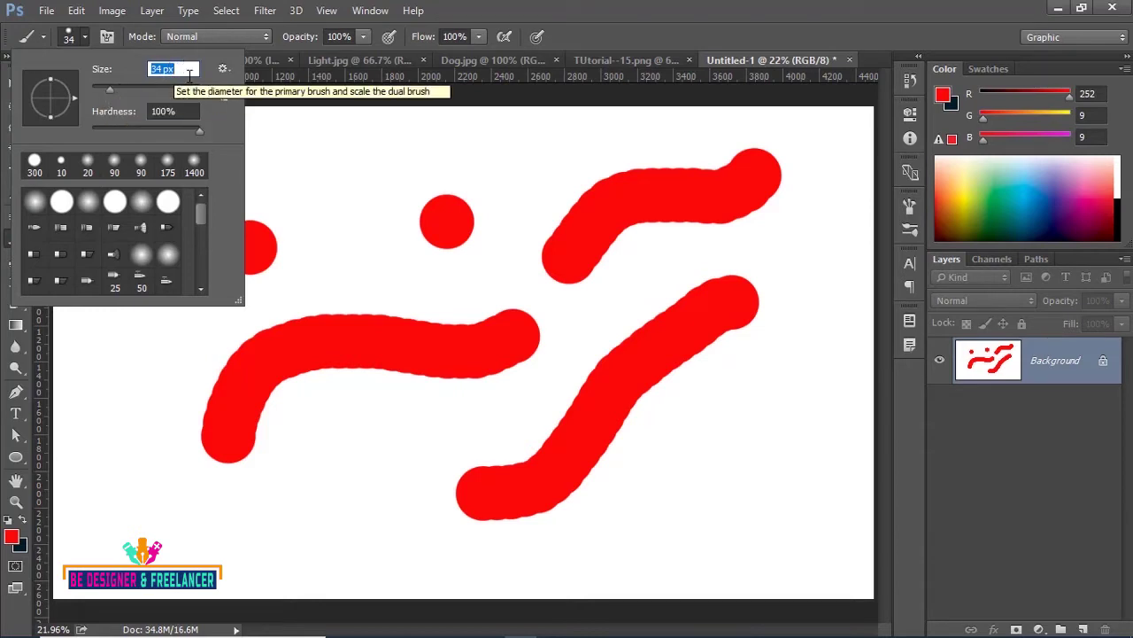
pyautogui.click(346, 155)
pyautogui.click(350, 177)
pyautogui.click(348, 219)
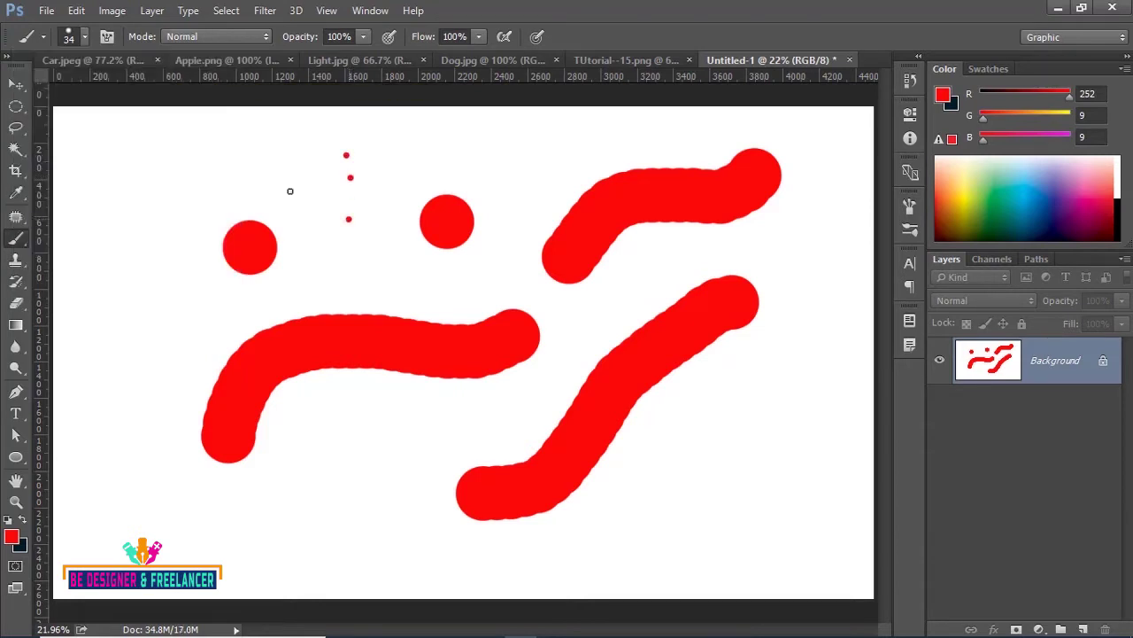
# Step: Enlarge the brush to about 157 px and paint two larger red dots
pyautogui.click(85, 37)
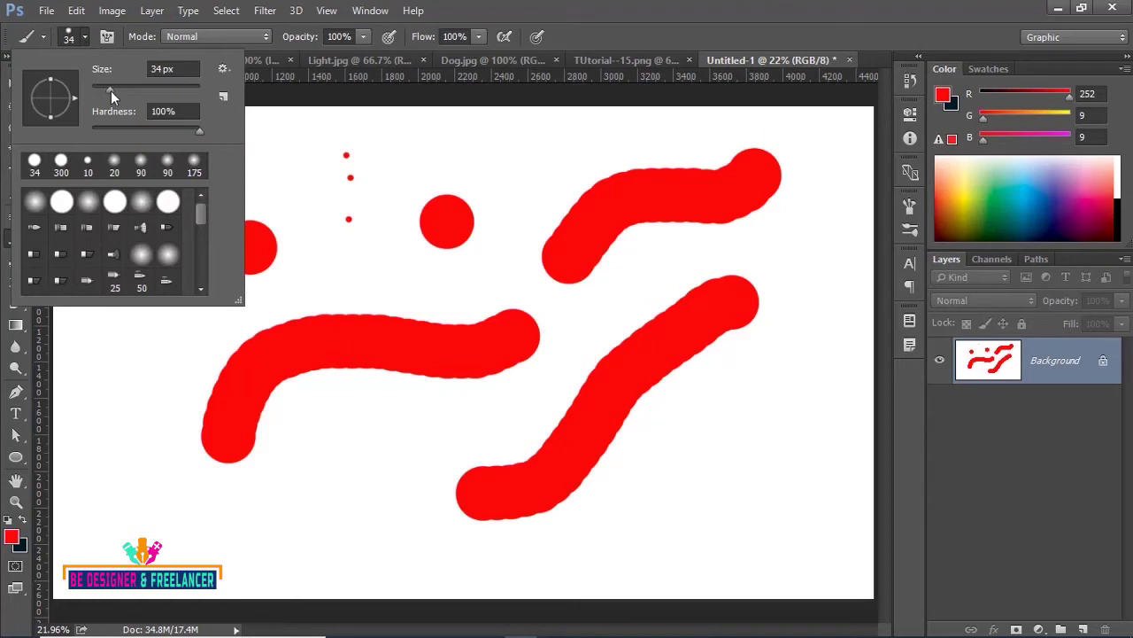
pyautogui.moveTo(109, 89); pyautogui.dragTo(163, 90)
pyautogui.click(289, 186)
pyautogui.click(326, 246)
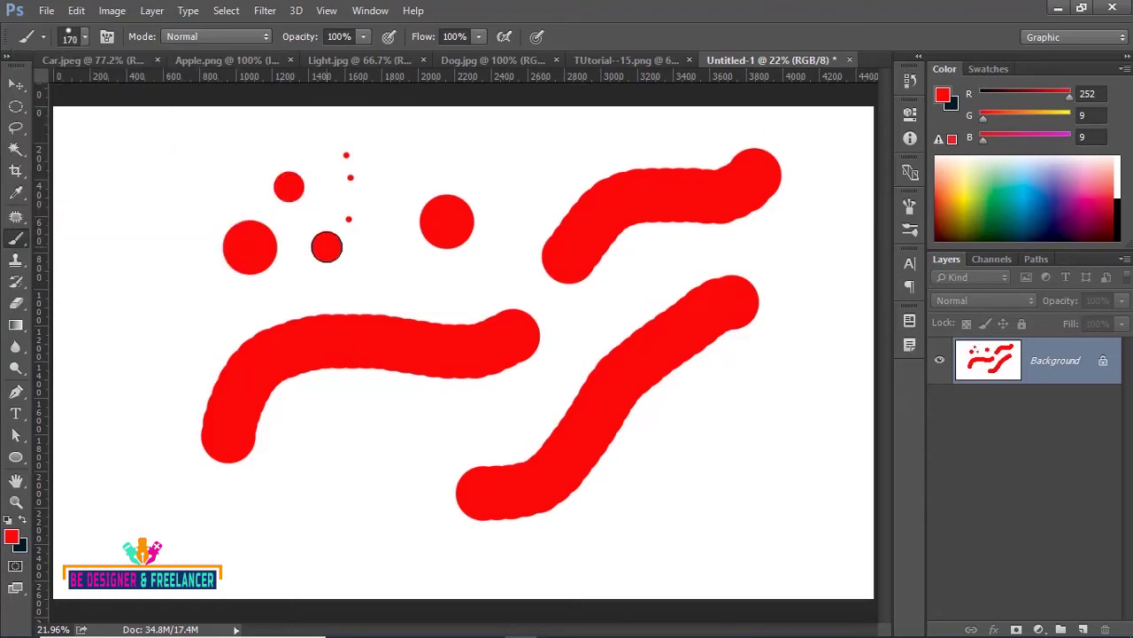
# Step: Set the brush size to 50 px and scatter small red dots near the top
pyautogui.click(83, 36)
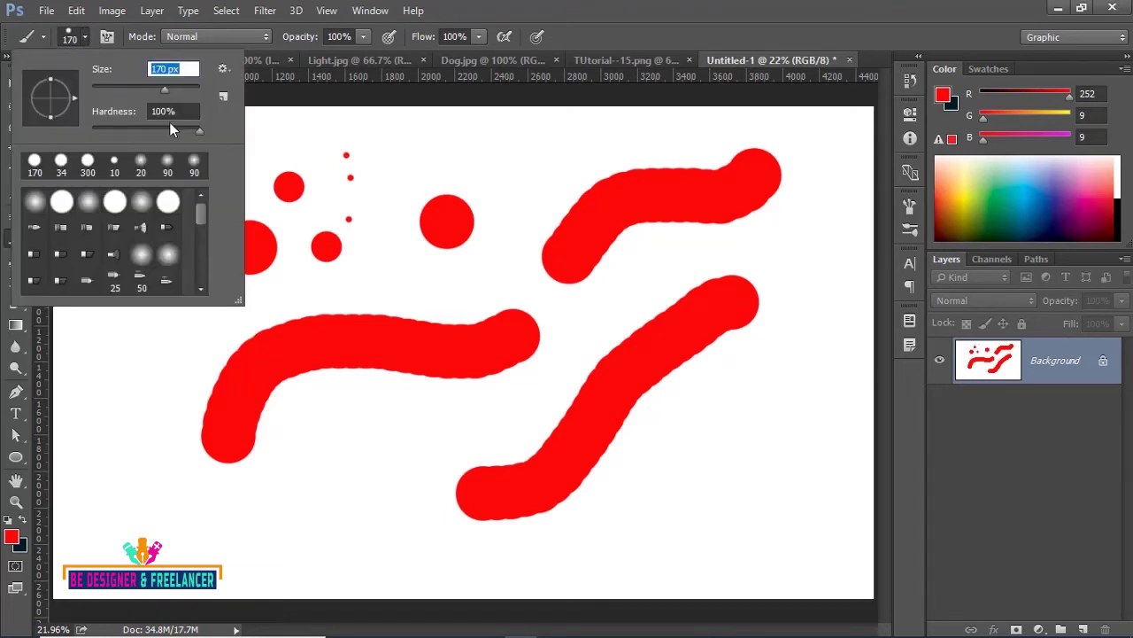
pyautogui.write('50')
pyautogui.click(358, 134)
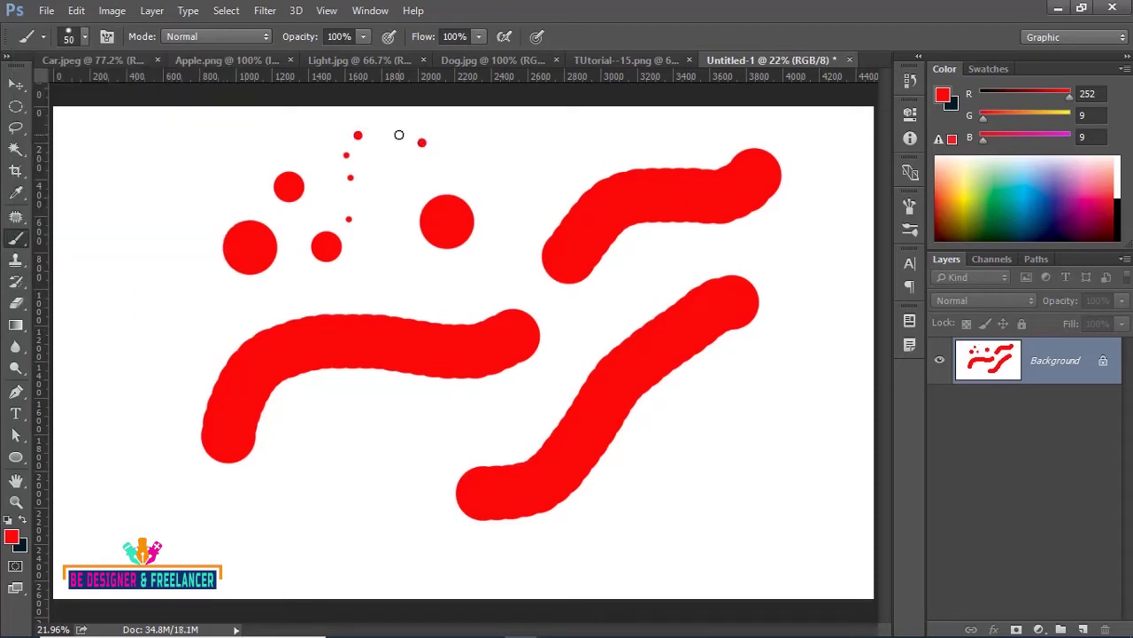
pyautogui.click(422, 142)
pyautogui.click(448, 126)
pyautogui.click(498, 168)
pyautogui.click(411, 167)
pyautogui.click(402, 210)
pyautogui.click(368, 275)
pyautogui.click(370, 183)
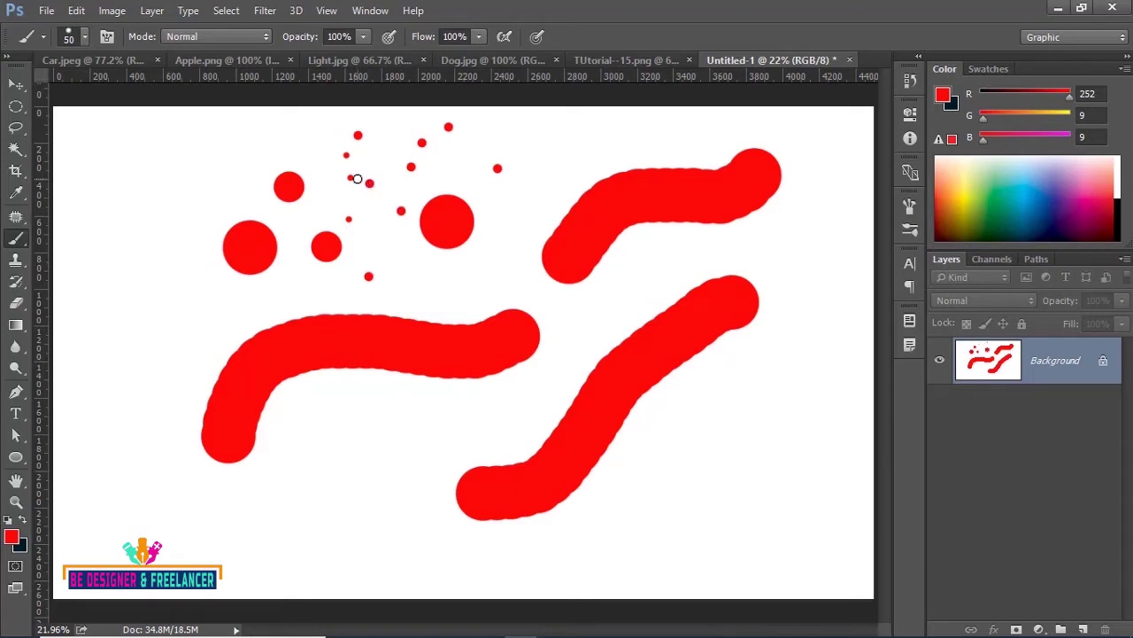
# Step: Resize the brush to 61 px and paint a red dot near the top-left
pyautogui.press('[')
pyautogui.click(84, 39)
pyautogui.moveTo(114, 90)
pyautogui.mouseDown()
pyautogui.moveTo(173, 91)
pyautogui.moveTo(125, 88)
pyautogui.mouseUp()
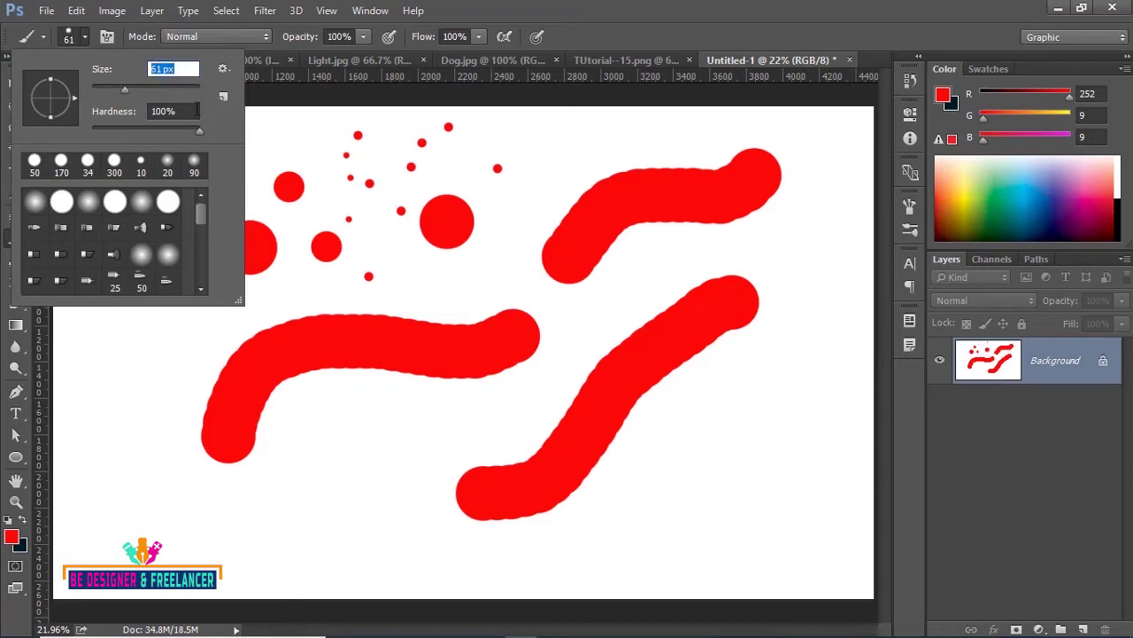
pyautogui.click(258, 116)
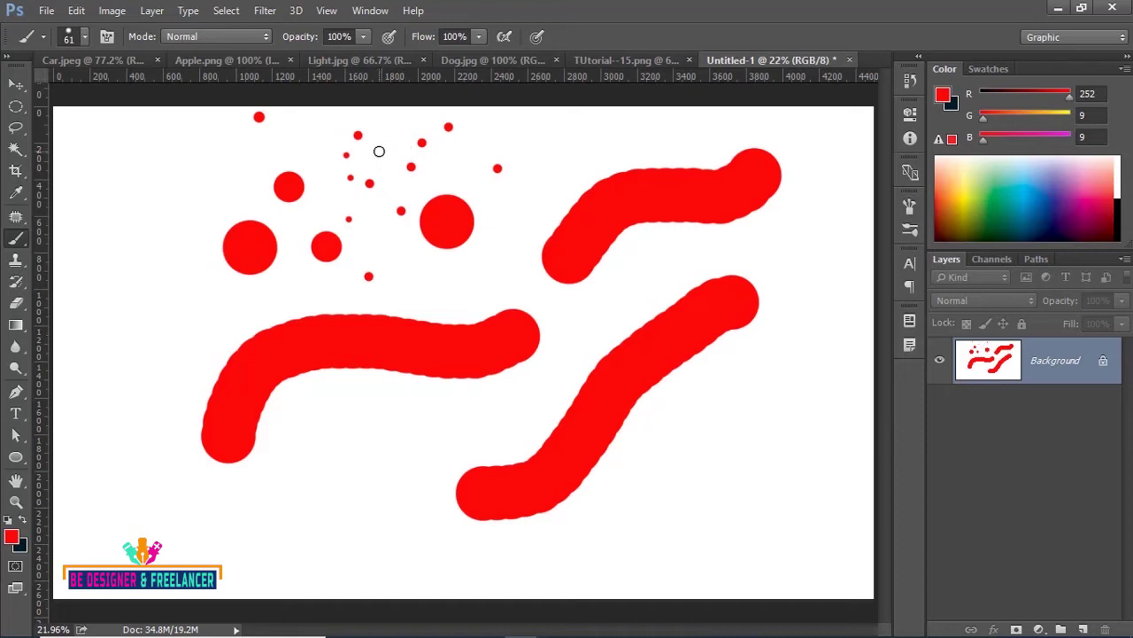
# Step: Paint a thick 300 px red stroke at lower middle and two 150 px curves at left
pyautogui.press(']')
pyautogui.press(']')
pyautogui.press(']')
pyautogui.press(']')
pyautogui.press(']')
pyautogui.press(']')
pyautogui.press(']')
pyautogui.press(']')
pyautogui.press(']')
pyautogui.press(']')
pyautogui.press(']')
pyautogui.moveTo(335, 465); pyautogui.dragTo(418, 423)
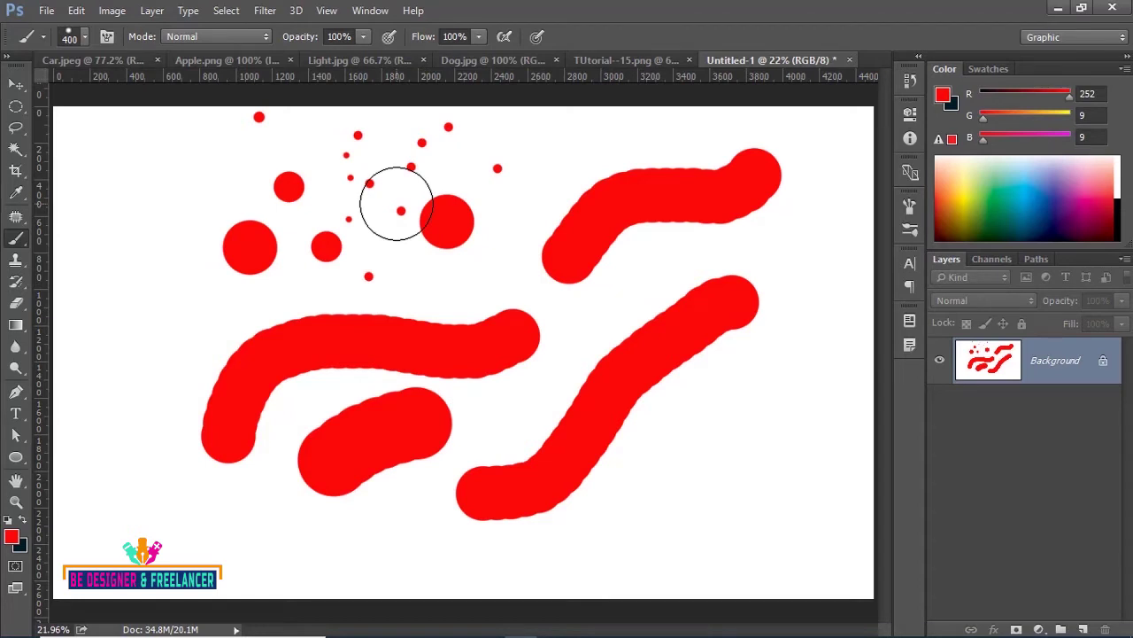
pyautogui.press('[')
pyautogui.press('[')
pyautogui.press('[')
pyautogui.press('[')
pyautogui.press('[')
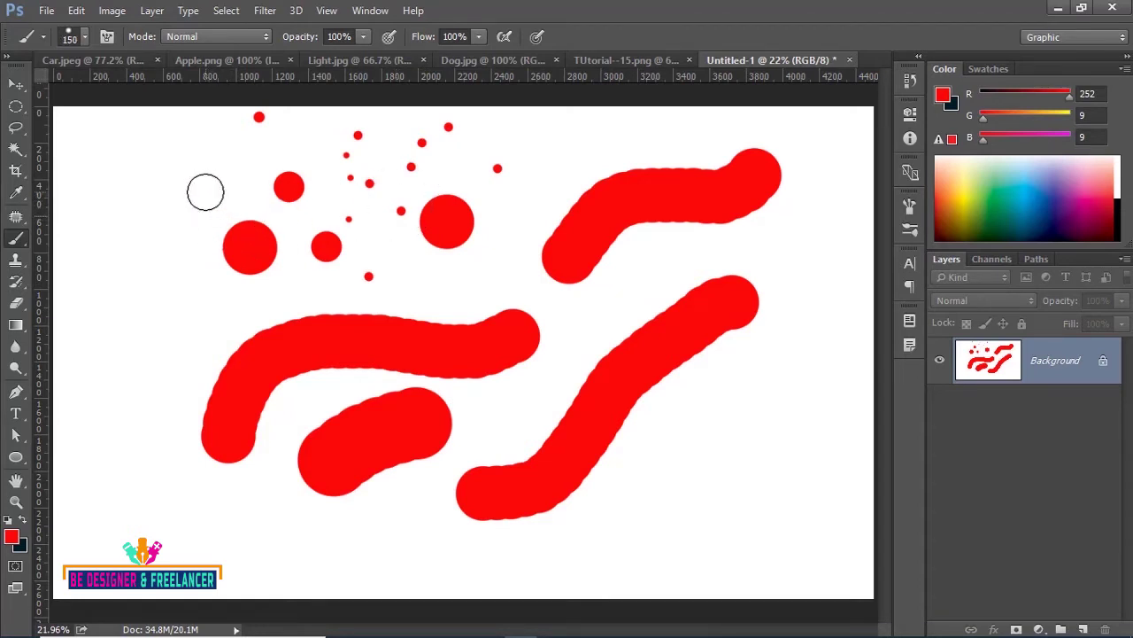
pyautogui.moveTo(153, 249); pyautogui.dragTo(224, 175)
pyautogui.moveTo(186, 293); pyautogui.dragTo(128, 386)
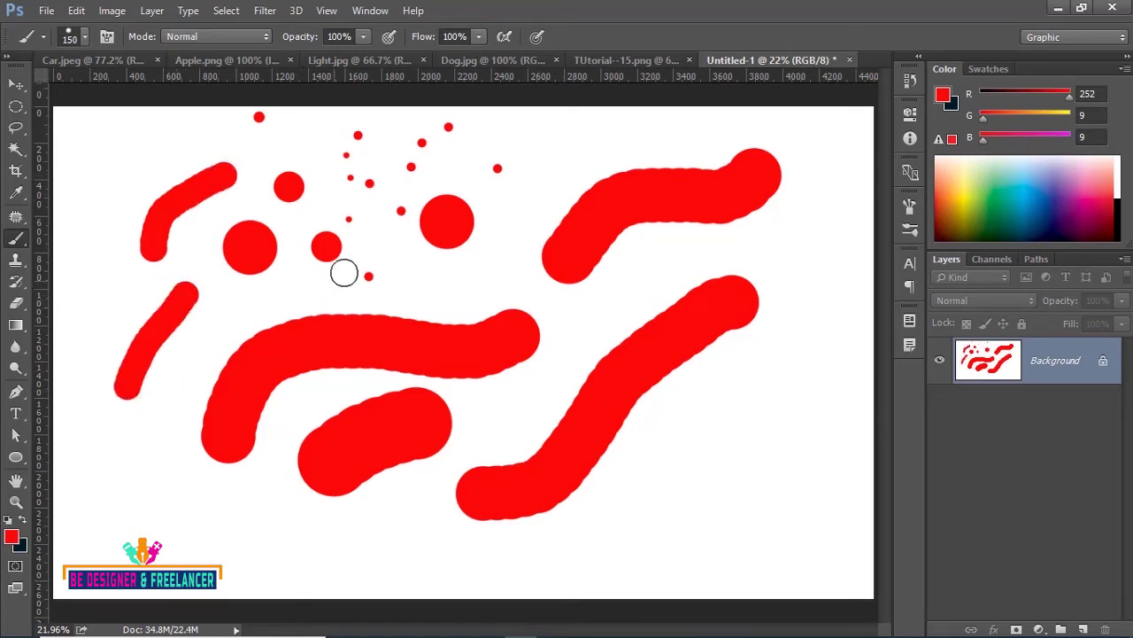
# Step: Paint a 150 px red dot to the right of the large circle
pyautogui.rightClick(368, 235)
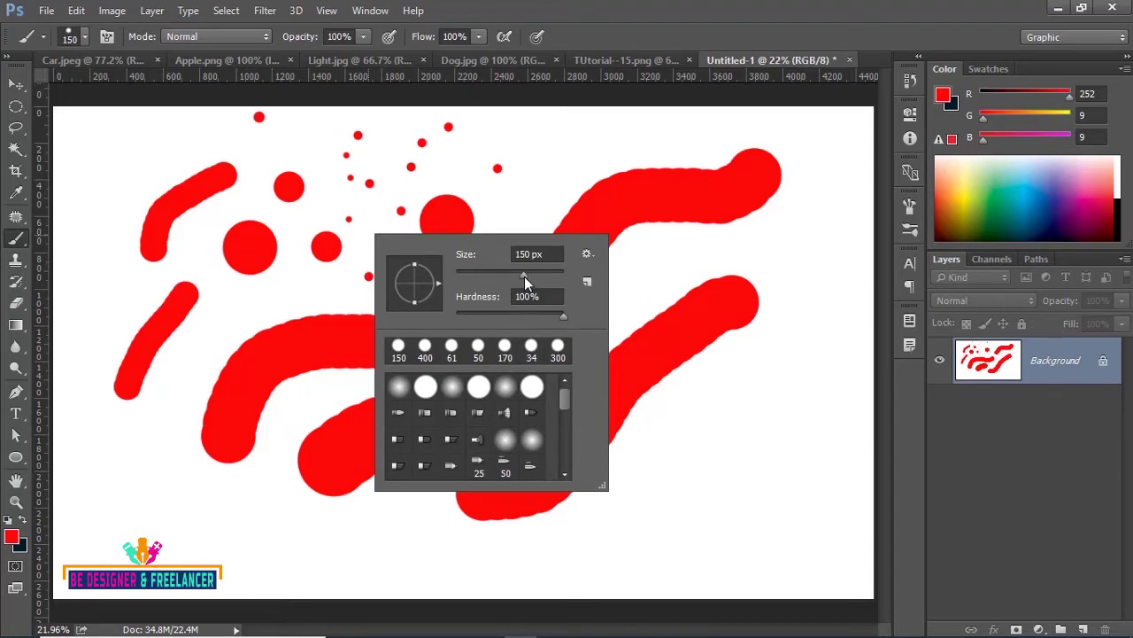
pyautogui.click(515, 205)
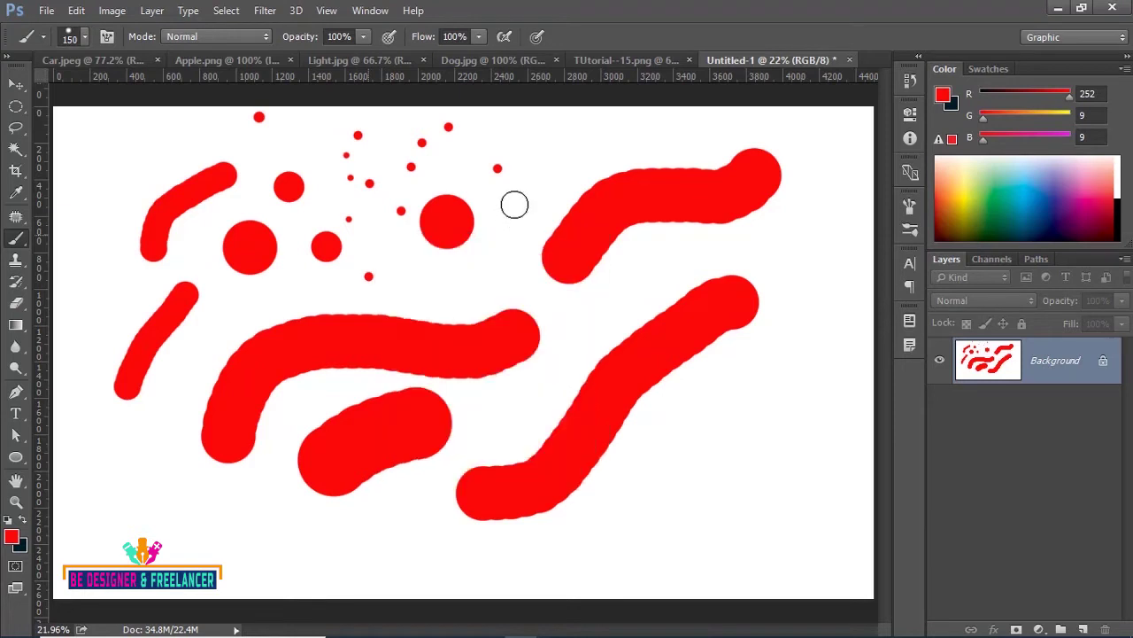
pyautogui.click(515, 205)
pyautogui.click(85, 38)
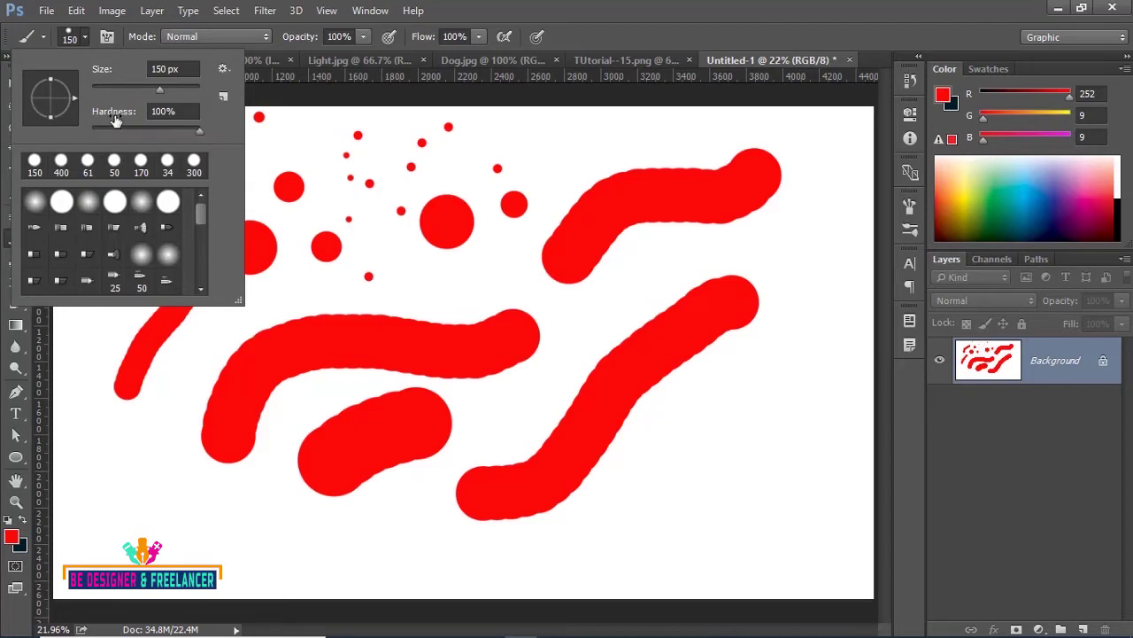
# Step: Toggle brush hardness to 0% and back to 100%, then paint a dot below the large circle
pyautogui.moveTo(195, 131); pyautogui.dragTo(92, 131)
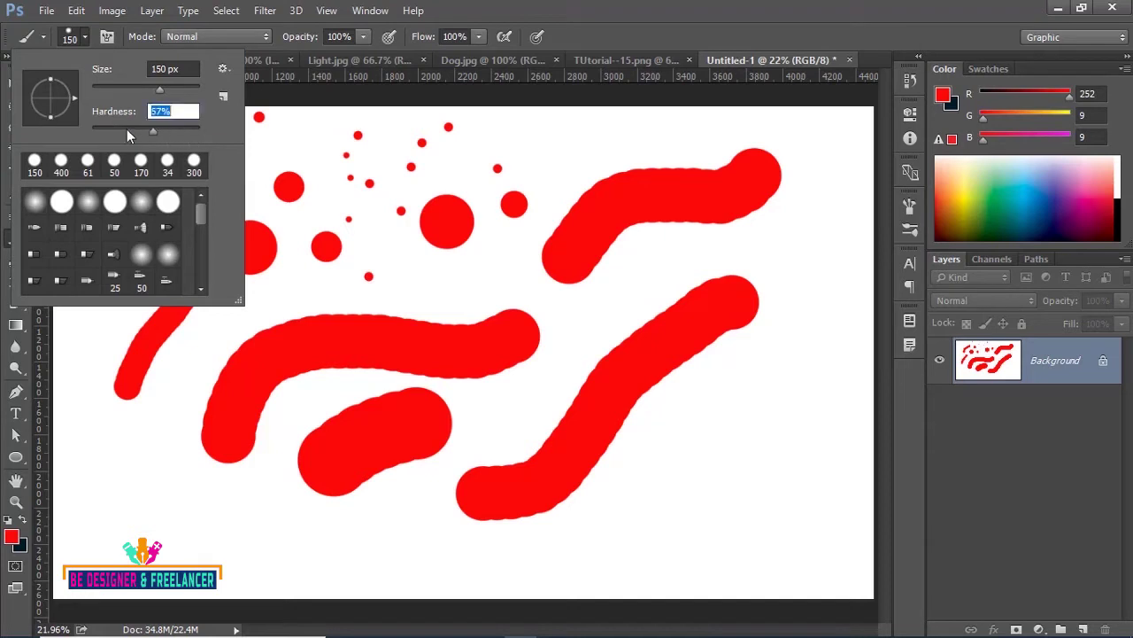
pyautogui.moveTo(199, 133); pyautogui.dragTo(201, 135)
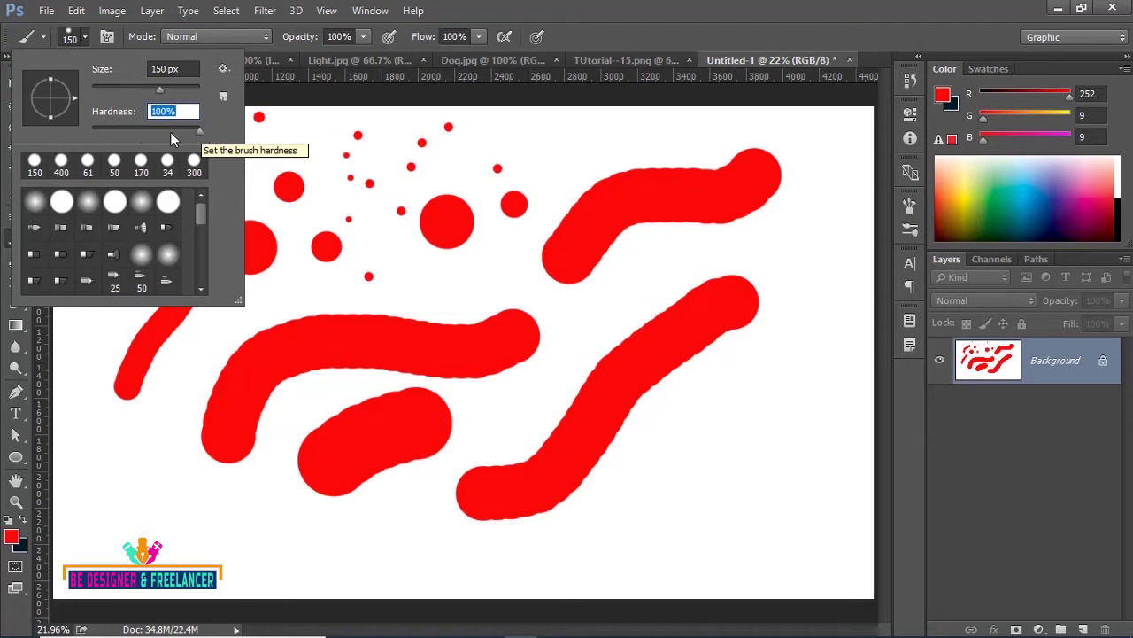
pyautogui.click(434, 270)
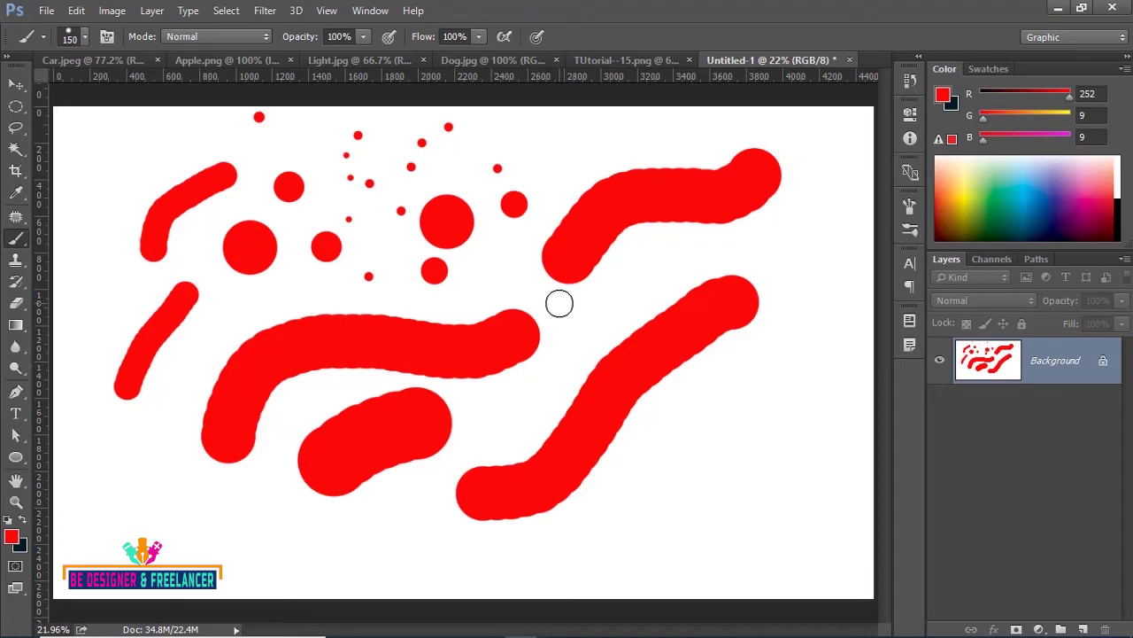
# Step: Undo all red dots and strokes back to a blank canvas
pyautogui.hotkey('ctrl', 'alt', 'z')
pyautogui.hotkey('ctrl', 'alt', 'z')
pyautogui.hotkey('ctrl', 'alt', 'z')
pyautogui.hotkey('ctrl', 'alt', 'z')
pyautogui.hotkey('ctrl', 'alt', 'z')
pyautogui.hotkey('ctrl', 'alt', 'z')
pyautogui.hotkey('ctrl', 'alt', 'z')
pyautogui.hotkey('ctrl', 'alt', 'z')
pyautogui.hotkey('ctrl', 'alt', 'z')
pyautogui.hotkey('ctrl', 'alt', 'z')
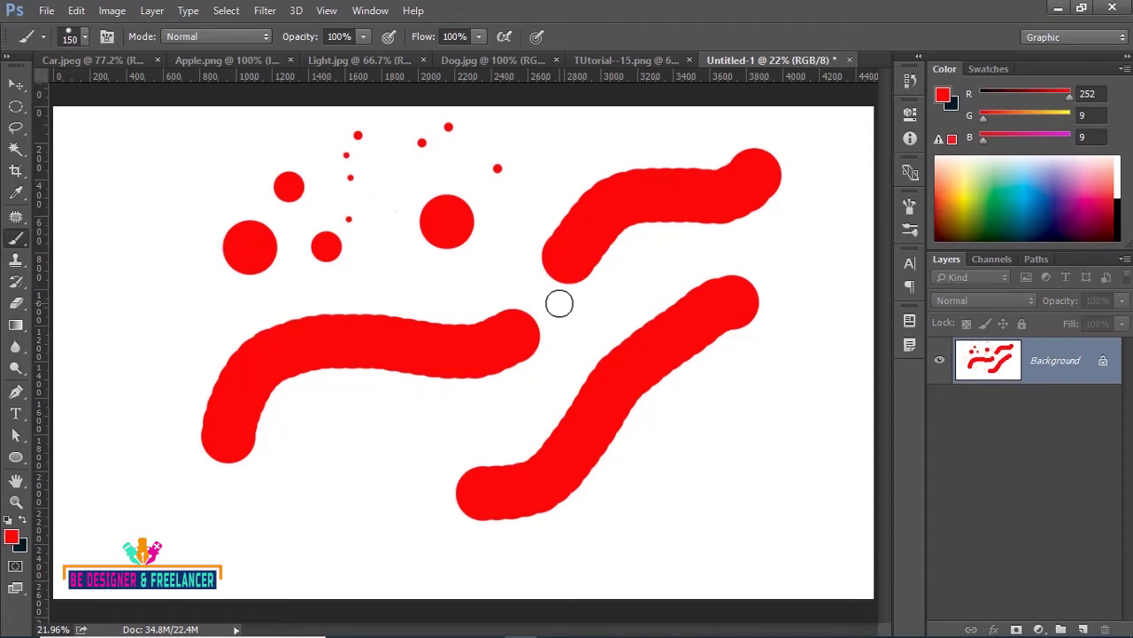
pyautogui.hotkey('ctrl', 'alt', 'z')
pyautogui.hotkey('ctrl', 'alt', 'z')
pyautogui.hotkey('ctrl', 'alt', 'z')
pyautogui.hotkey('ctrl', 'alt', 'z')
pyautogui.hotkey('ctrl', 'alt', 'z')
pyautogui.hotkey('ctrl', 'alt', 'z')
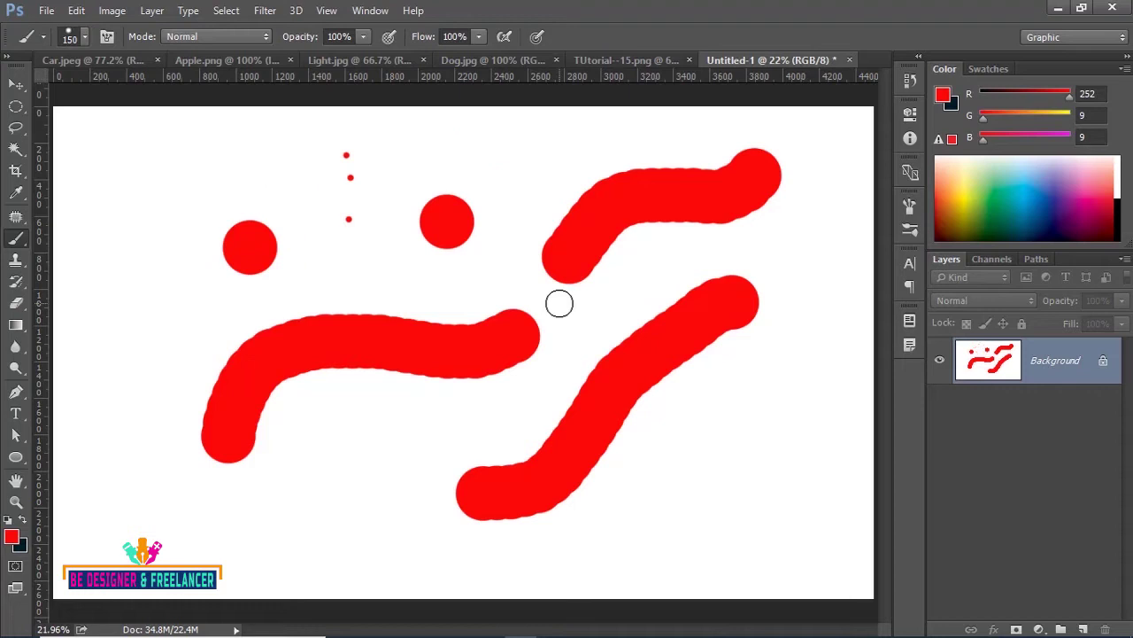
pyautogui.hotkey('ctrl', 'alt', 'z')
pyautogui.hotkey('ctrl', 'alt', 'z')
pyautogui.hotkey('ctrl', 'alt', 'z')
pyautogui.hotkey('ctrl', 'alt', 'z')
pyautogui.hotkey('ctrl', 'alt', 'z')
pyautogui.hotkey('ctrl', 'alt', 'z')
pyautogui.hotkey('ctrl', 'alt', 'z')
pyautogui.hotkey('ctrl', 'alt', 'z')
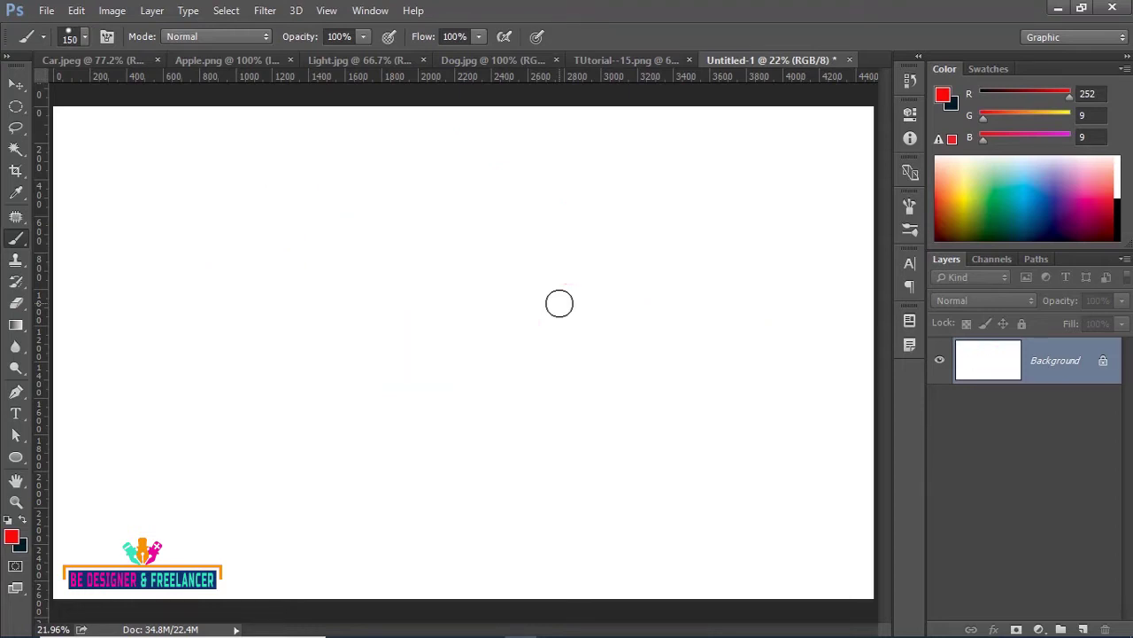
pyautogui.hotkey('ctrl', 'alt', 'z')
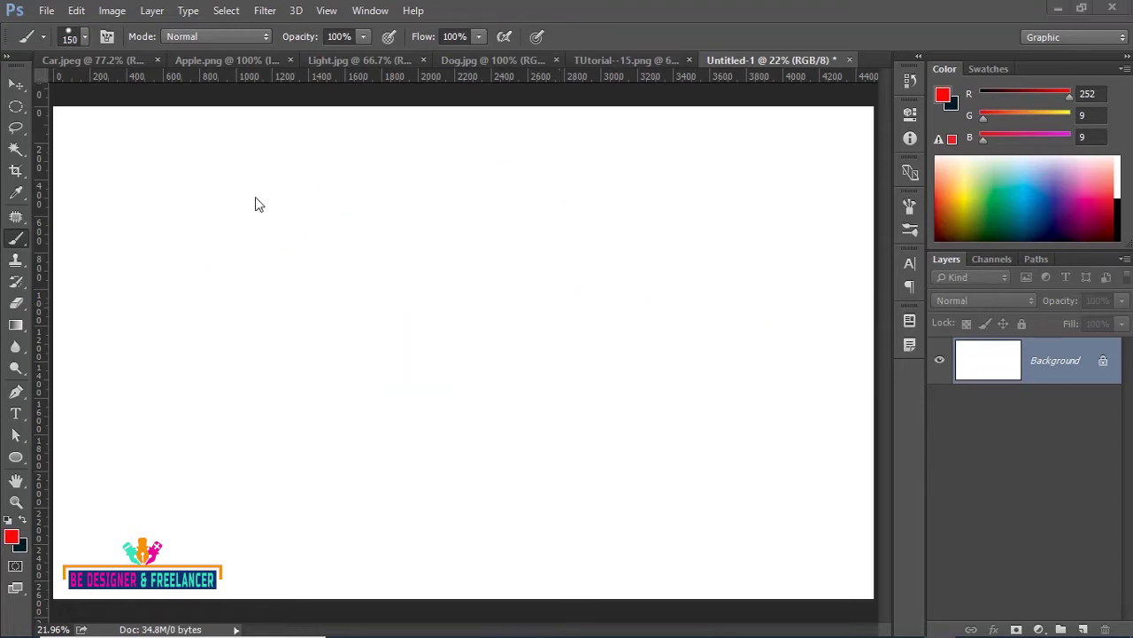
# Step: Set the brush to 400 px and paint a hard-edged red stroke across the top
pyautogui.click(84, 37)
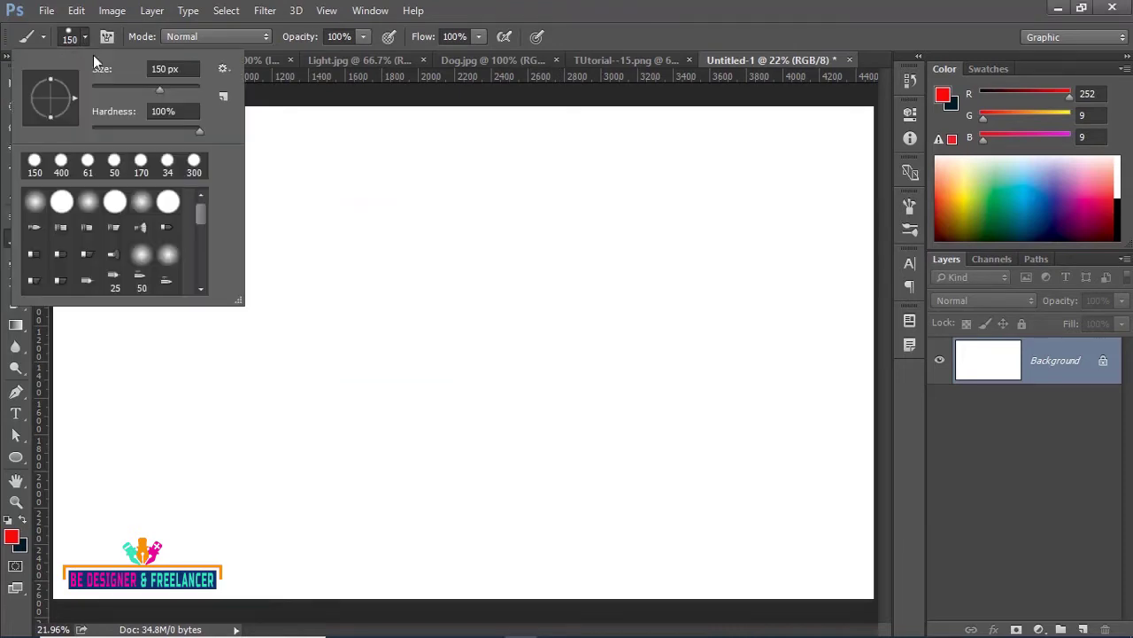
pyautogui.moveTo(200, 132); pyautogui.dragTo(227, 129)
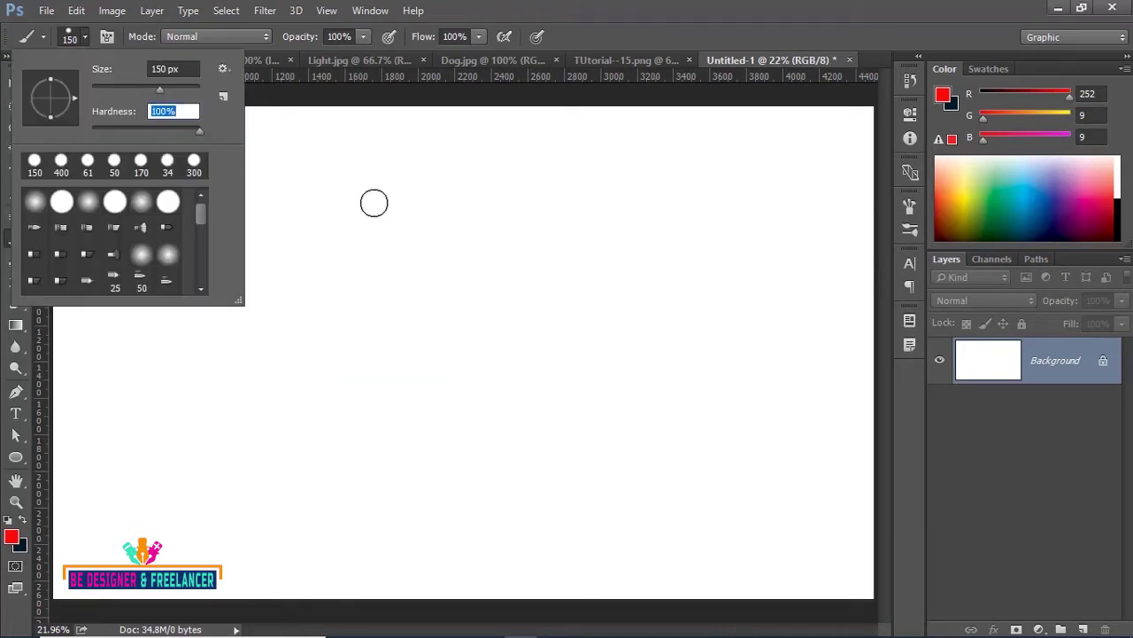
pyautogui.press('Return')
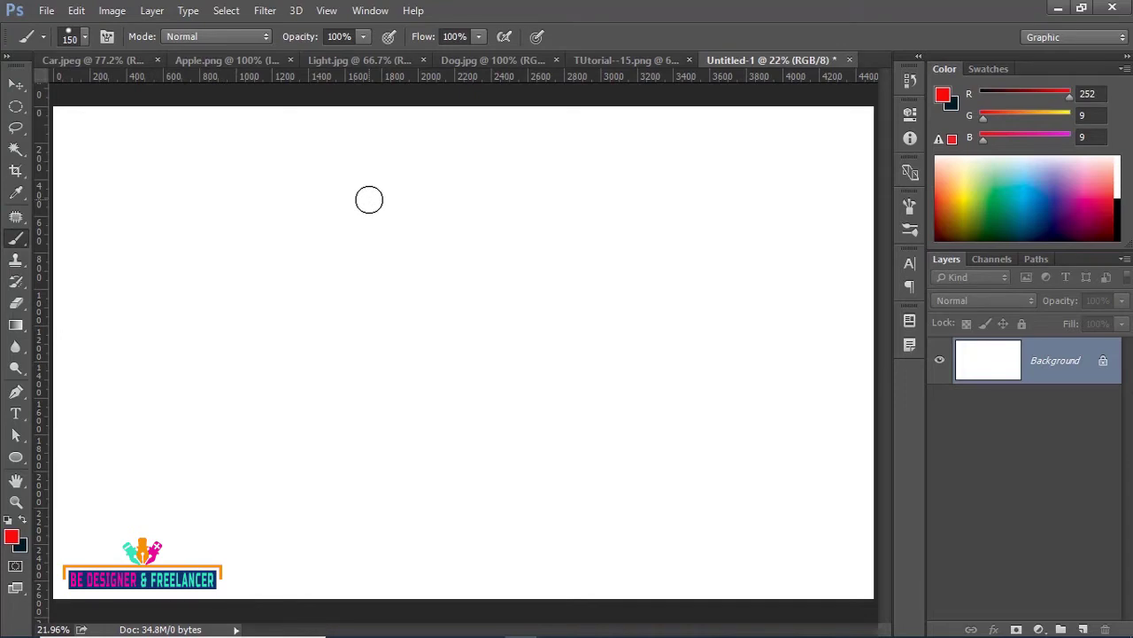
pyautogui.press(']')
pyautogui.press(']')
pyautogui.press(']')
pyautogui.press(']')
pyautogui.press(']')
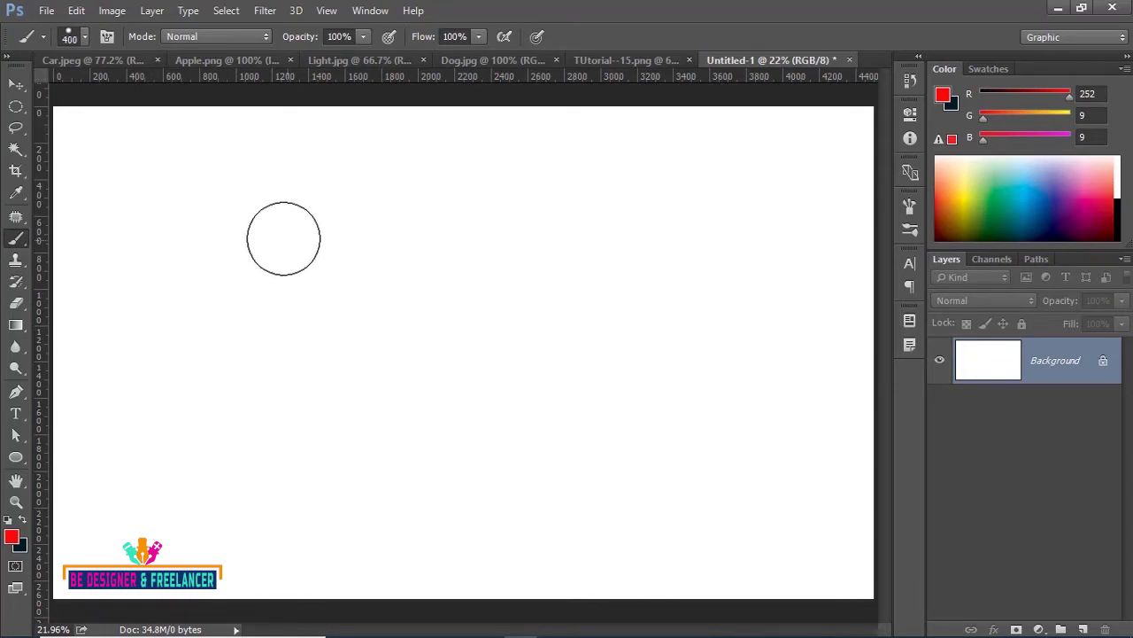
pyautogui.moveTo(268, 228)
pyautogui.mouseDown()
pyautogui.moveTo(324, 180)
pyautogui.moveTo(679, 178)
pyautogui.mouseUp()
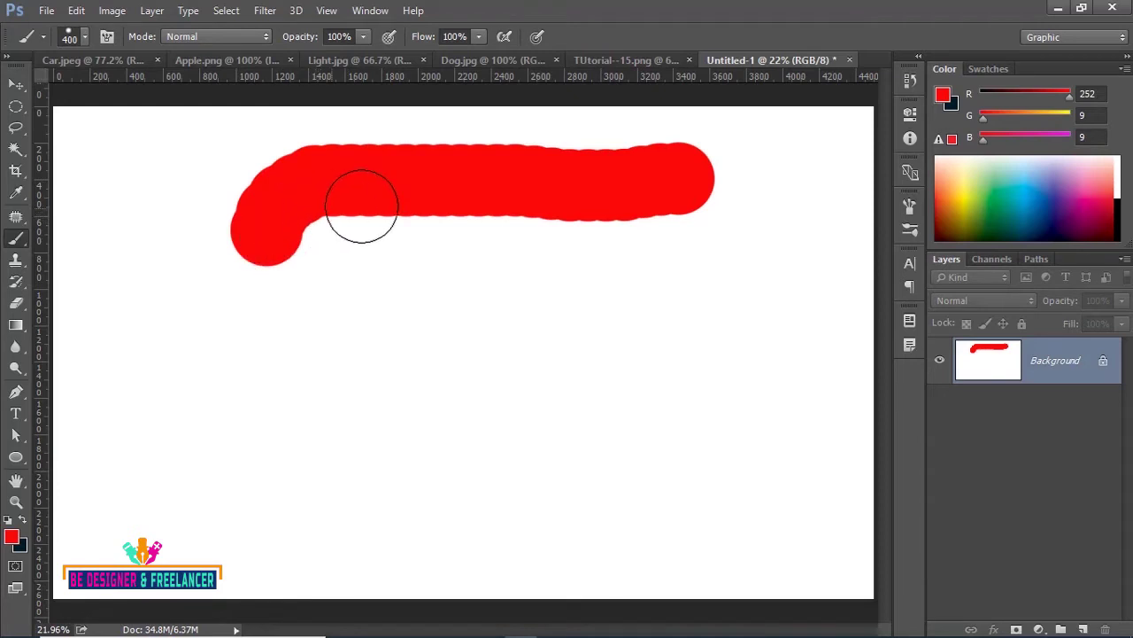
# Step: Lower brush hardness to about 0% and paint a soft red stroke below
pyautogui.click(82, 36)
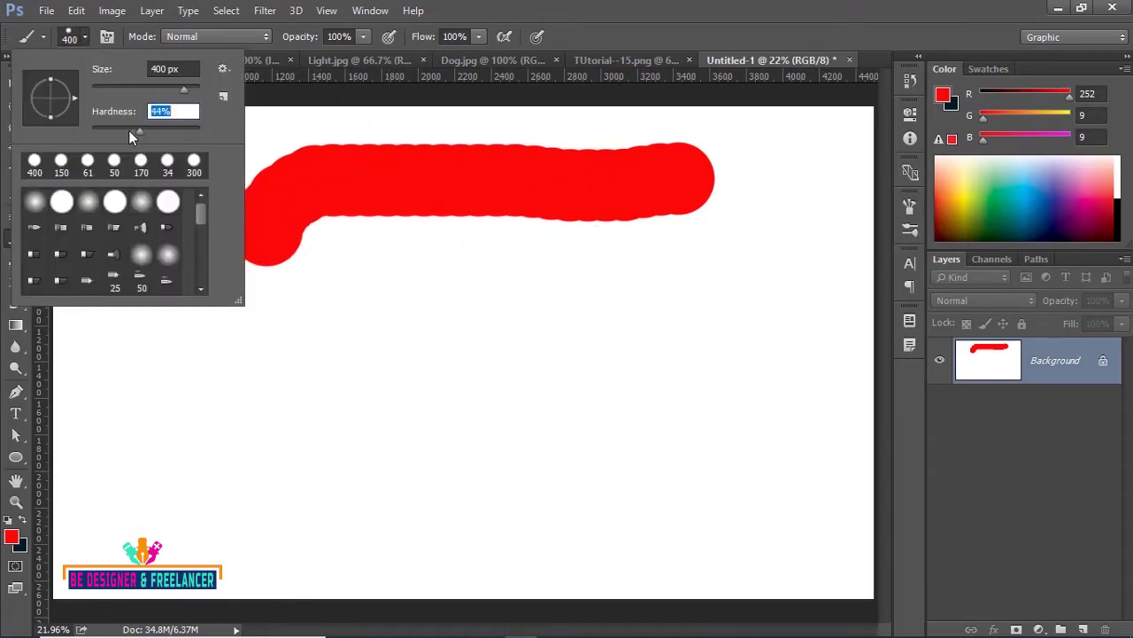
pyautogui.moveTo(129, 131); pyautogui.dragTo(92, 130)
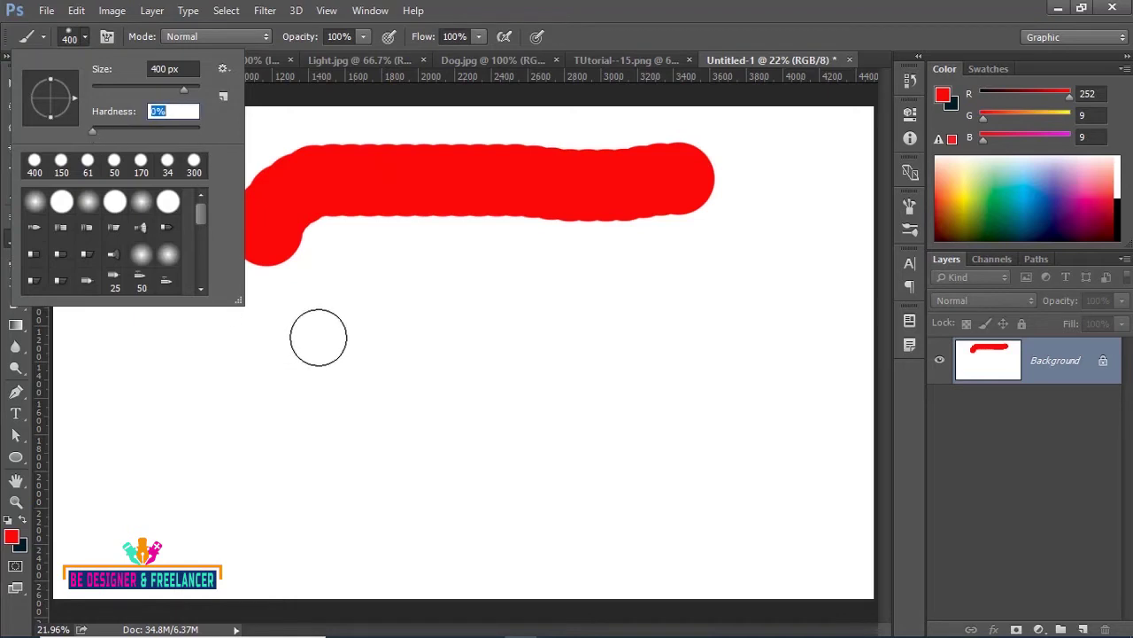
pyautogui.moveTo(298, 349)
pyautogui.mouseDown()
pyautogui.moveTo(316, 334)
pyautogui.moveTo(589, 316)
pyautogui.moveTo(731, 288)
pyautogui.mouseUp()
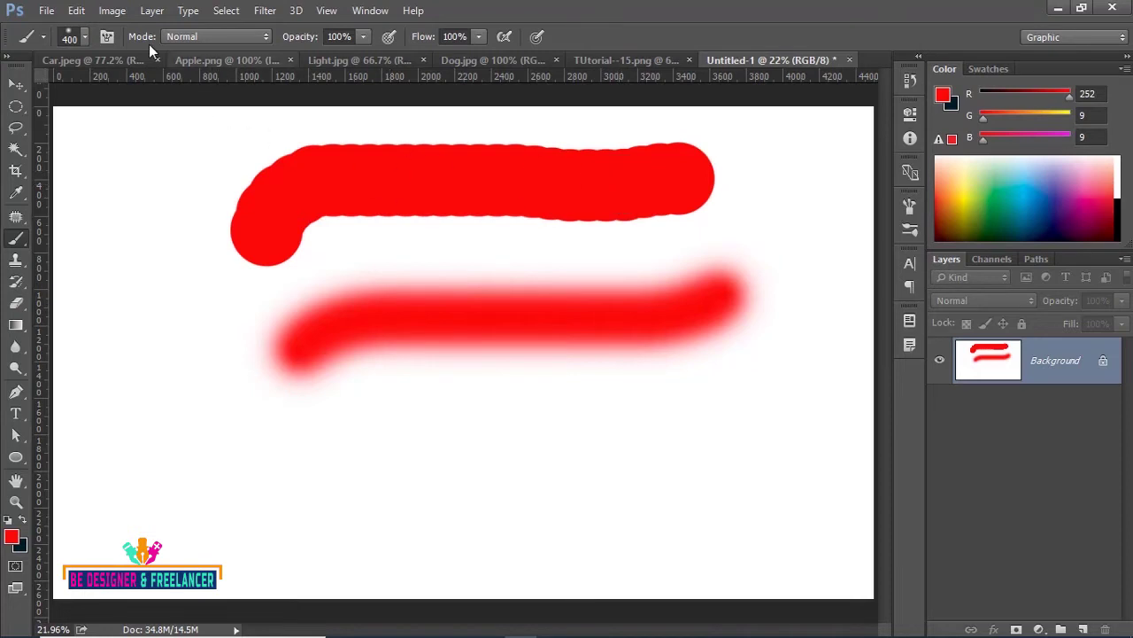
# Step: Select the soft round brush preset and paint a soft red stroke across the lower canvas
pyautogui.click(85, 38)
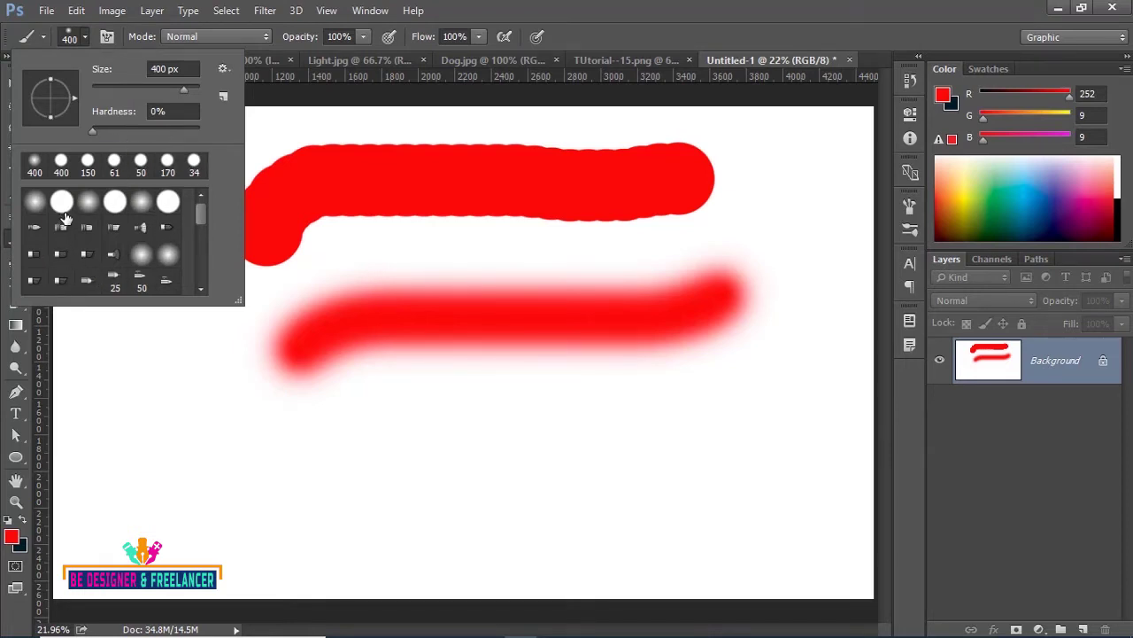
pyautogui.moveTo(199, 211)
pyautogui.mouseDown()
pyautogui.moveTo(198, 250)
pyautogui.moveTo(199, 205)
pyautogui.mouseUp()
pyautogui.click(39, 207)
pyautogui.click(61, 205)
pyautogui.click(37, 208)
pyautogui.moveTo(233, 470)
pyautogui.mouseDown()
pyautogui.moveTo(291, 455)
pyautogui.moveTo(708, 446)
pyautogui.mouseUp()
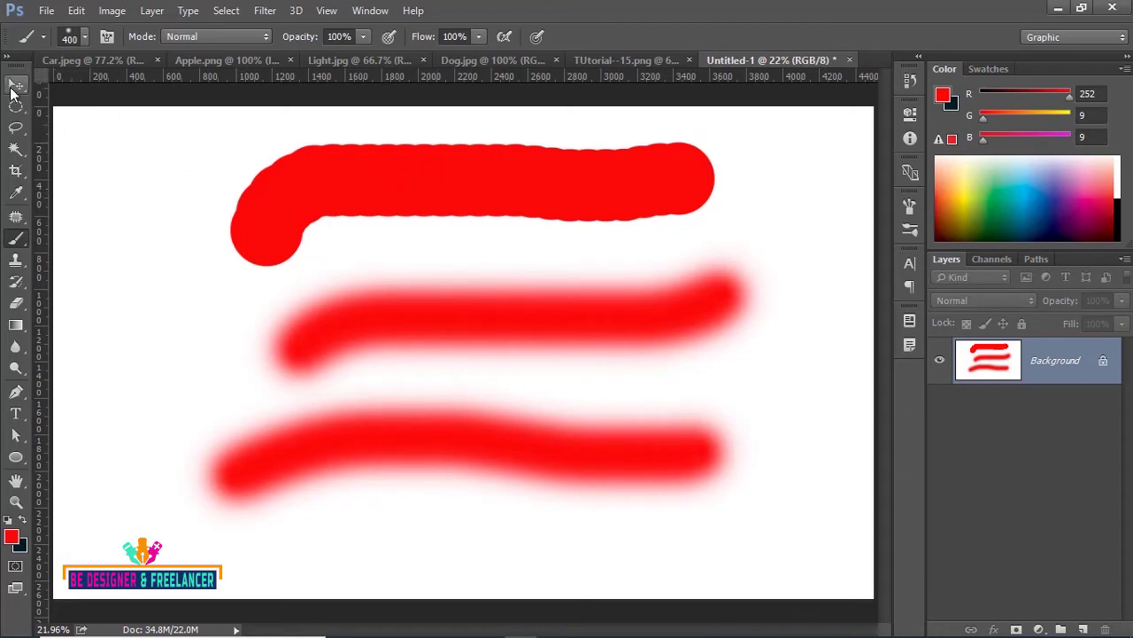
# Step: Unlock the Background into Layer 0, try moving the painting, and undo the move
pyautogui.click(16, 83)
pyautogui.moveTo(420, 175); pyautogui.dragTo(257, 177)
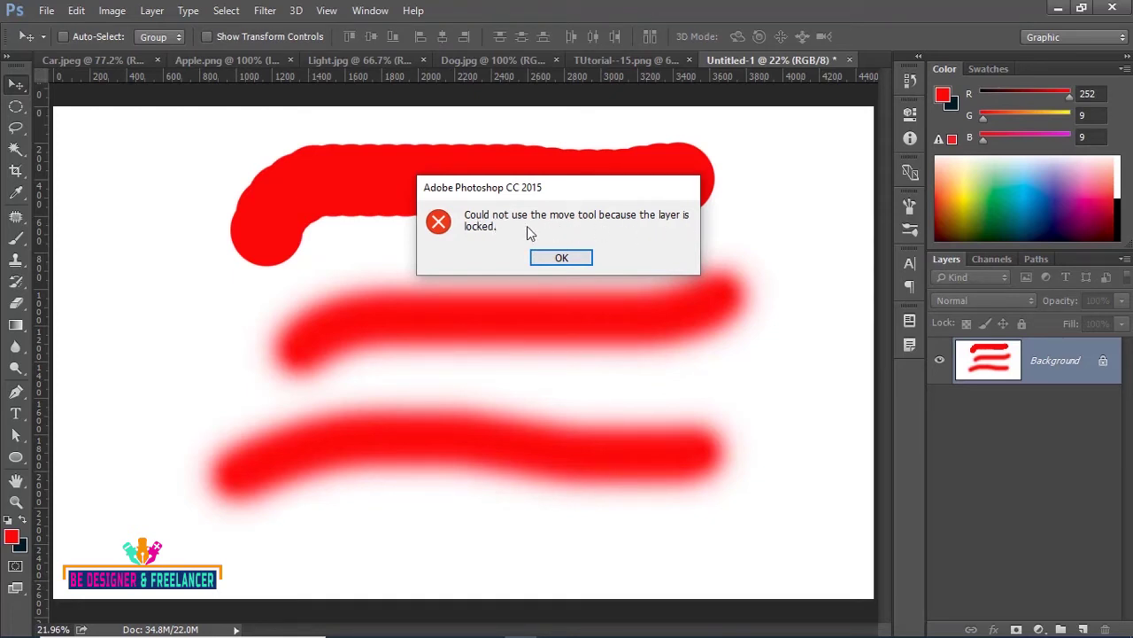
pyautogui.click(584, 258)
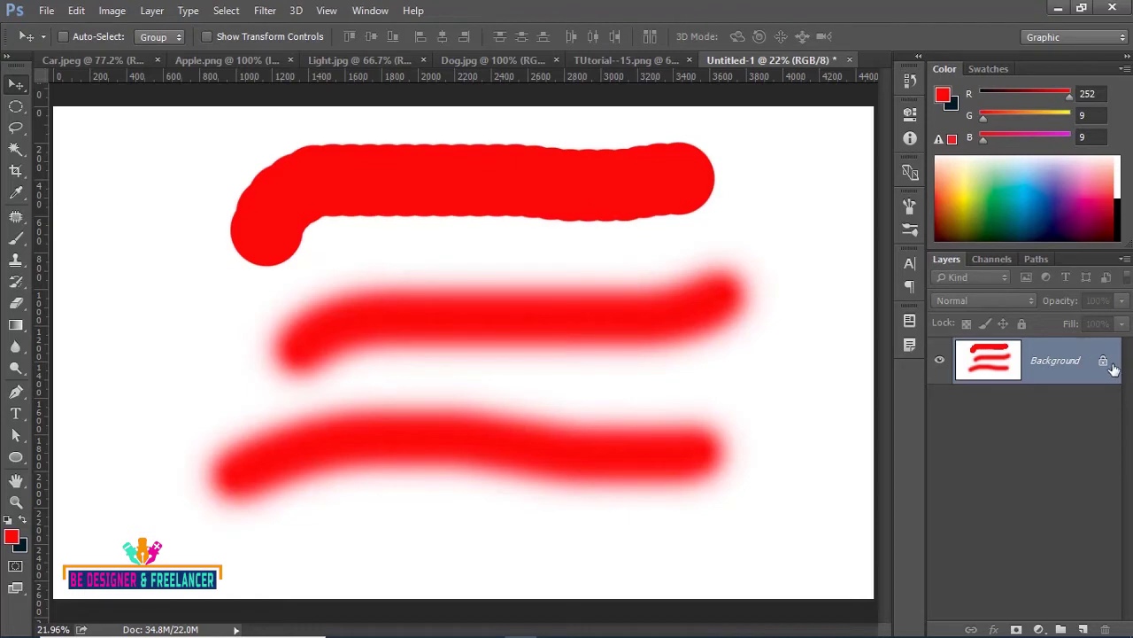
pyautogui.click(1103, 361)
pyautogui.moveTo(528, 205); pyautogui.dragTo(387, 245)
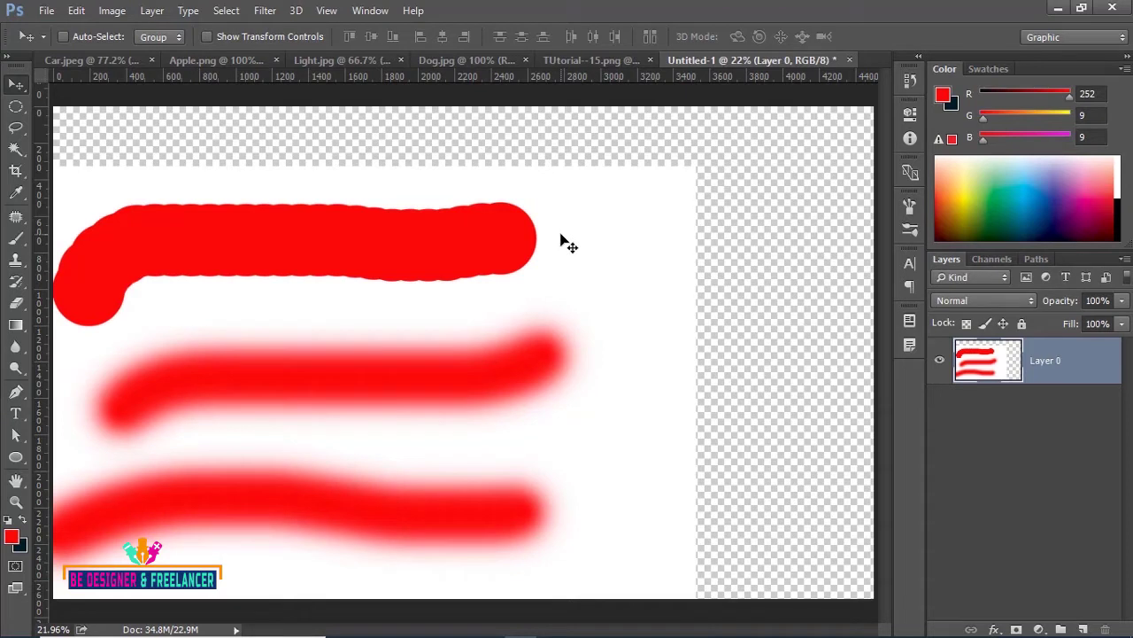
pyautogui.hotkey('ctrl', 'z')
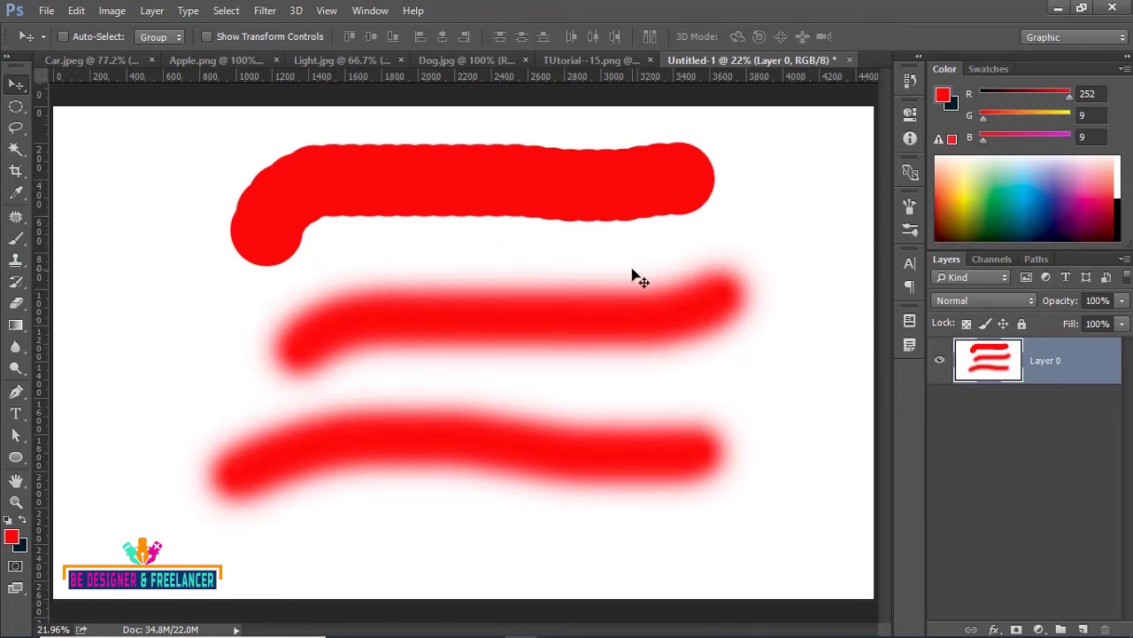
# Step: Undo back to a blank white canvas and turn off Move tool Auto-Select
pyautogui.moveTo(640, 279); pyautogui.dragTo(462, 339)
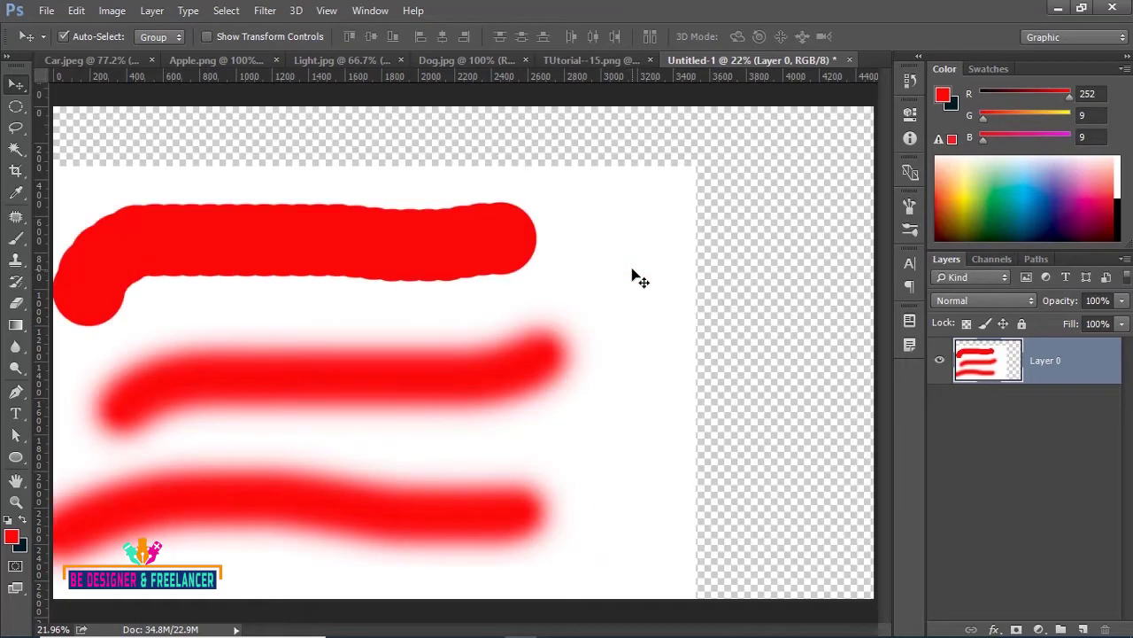
pyautogui.hotkey('ctrl', 'alt', 'z')
pyautogui.hotkey('ctrl', 'alt', 'z')
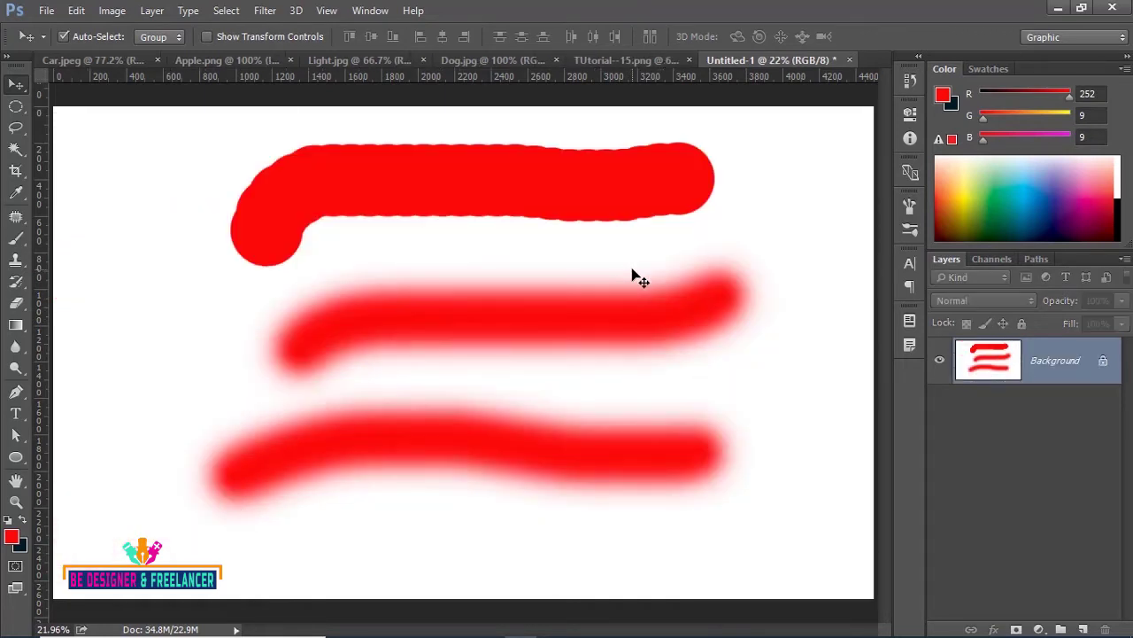
pyautogui.hotkey('ctrl', 'alt', 'z')
pyautogui.hotkey('ctrl', 'alt', 'z')
pyautogui.hotkey('ctrl', 'alt', 'z')
pyautogui.press('ctrl')
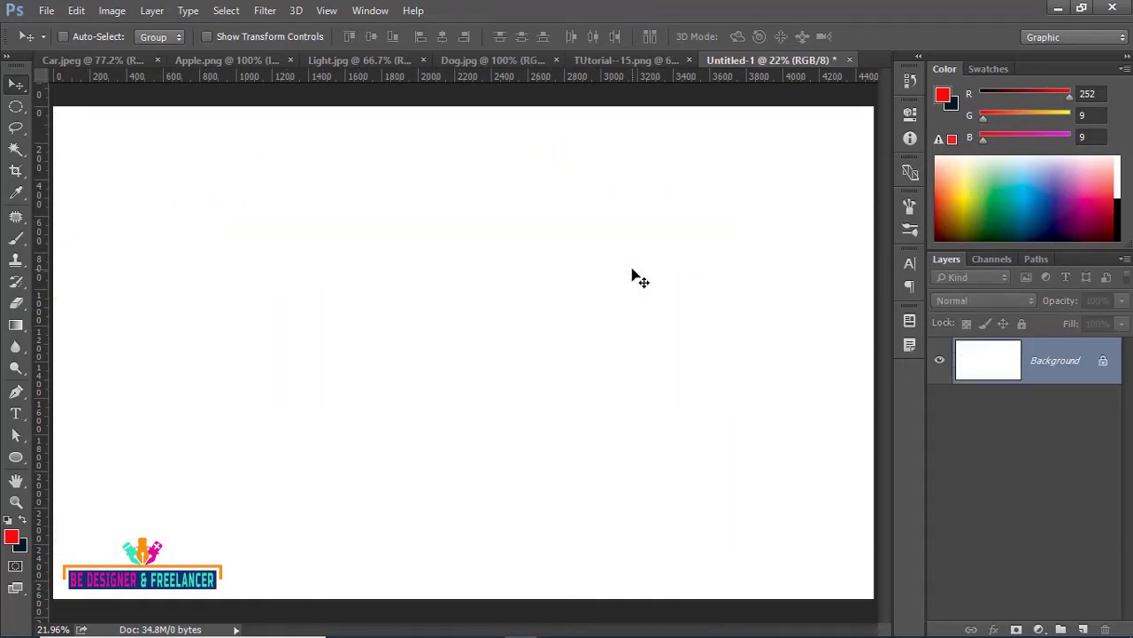
# Step: Add a new Layer 1 and paint a soft red stroke across it
pyautogui.click(1082, 629)
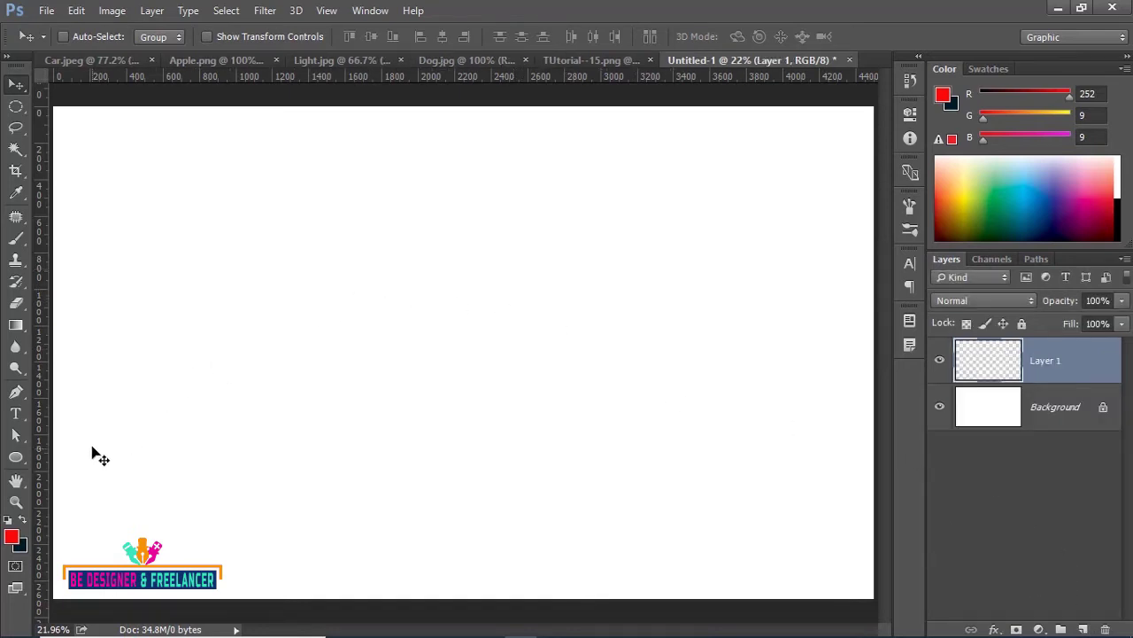
pyautogui.click(16, 238)
pyautogui.moveTo(254, 249); pyautogui.dragTo(705, 235)
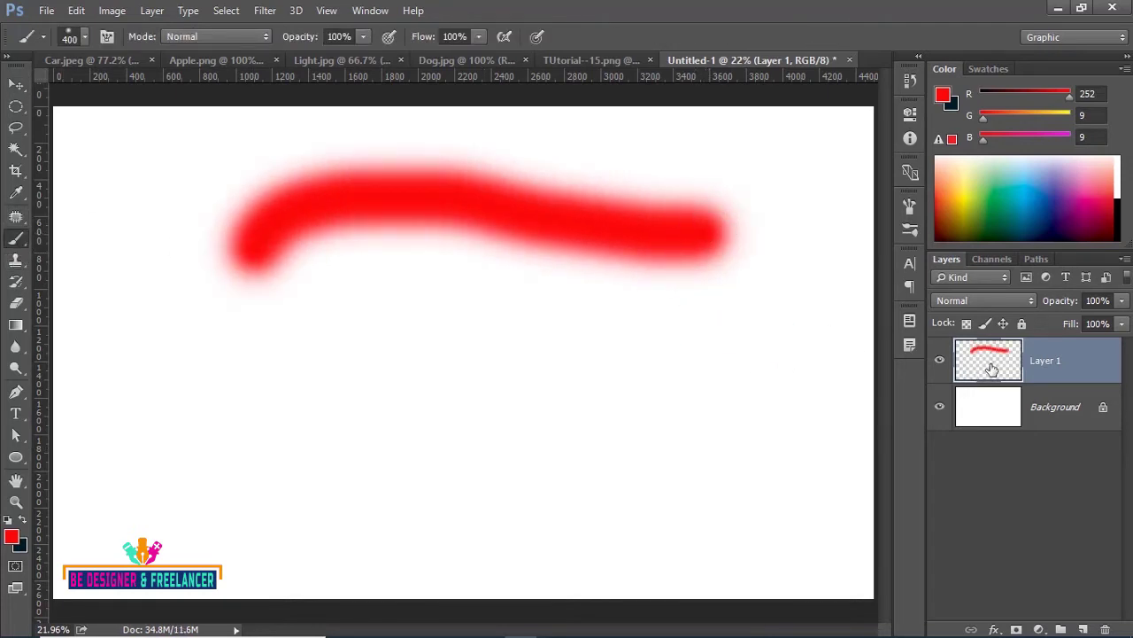
# Step: Reposition the red stroke on Layer 1 with the Move tool
pyautogui.click(29, 84)
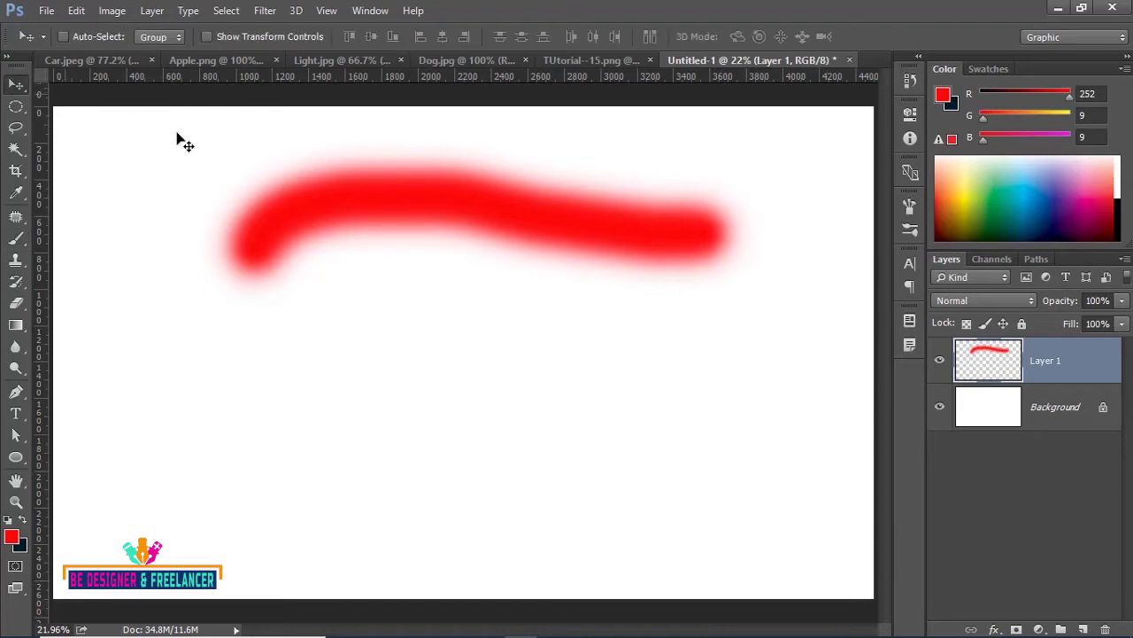
pyautogui.moveTo(386, 124); pyautogui.dragTo(323, 274)
pyautogui.moveTo(315, 201); pyautogui.dragTo(421, 277)
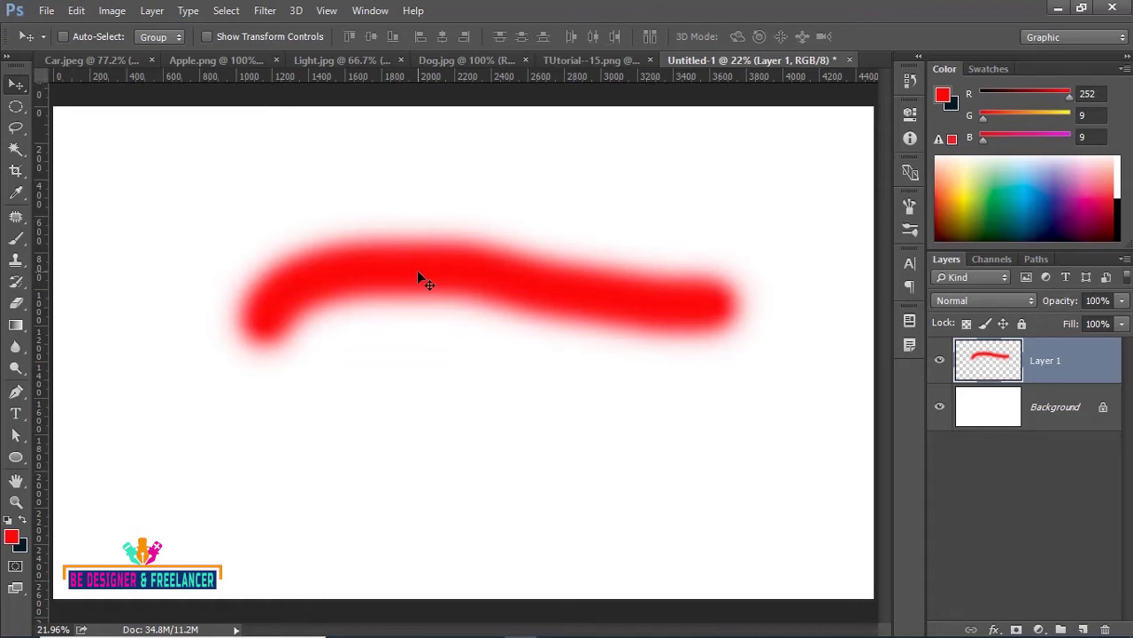
pyautogui.moveTo(411, 267)
pyautogui.mouseDown()
pyautogui.moveTo(353, 394)
pyautogui.moveTo(384, 240)
pyautogui.mouseUp()
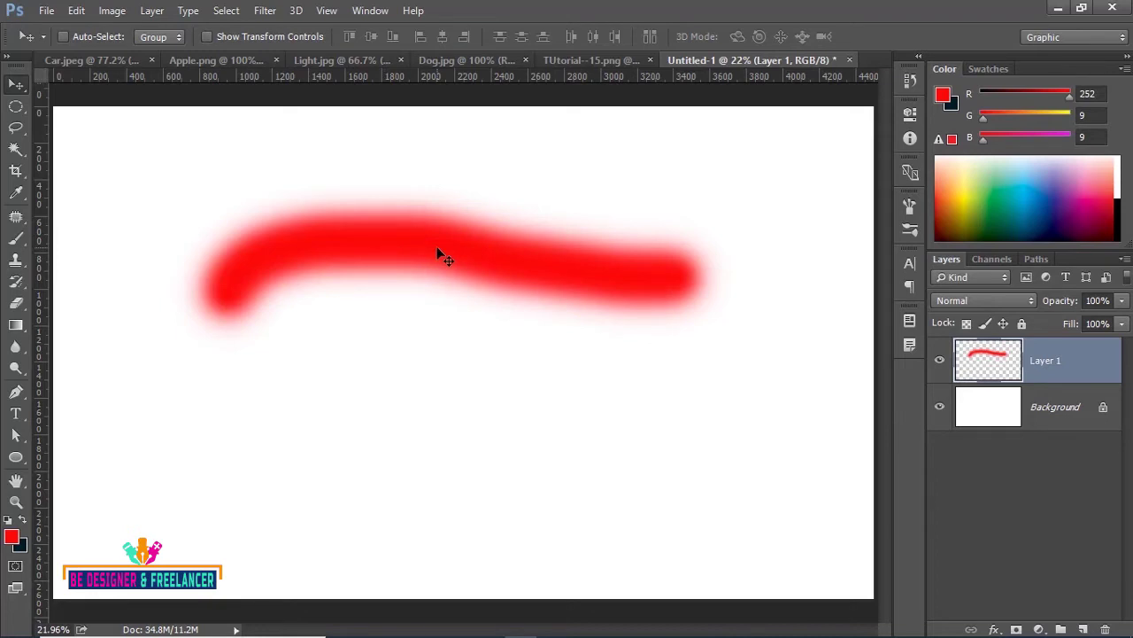
pyautogui.moveTo(437, 249); pyautogui.dragTo(441, 241)
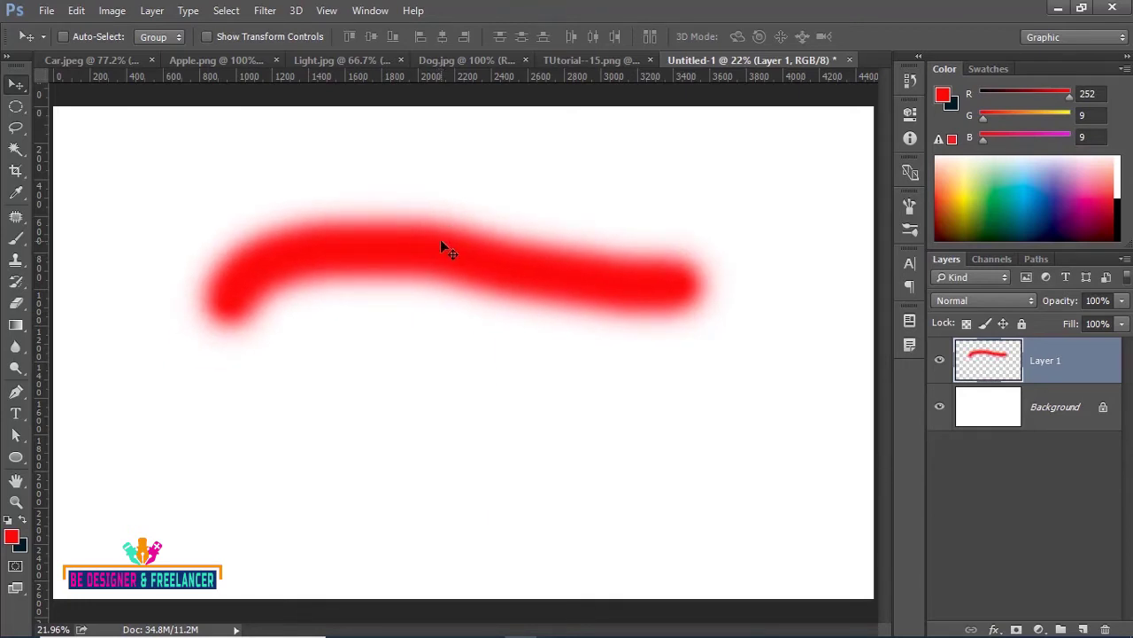
pyautogui.click(16, 240)
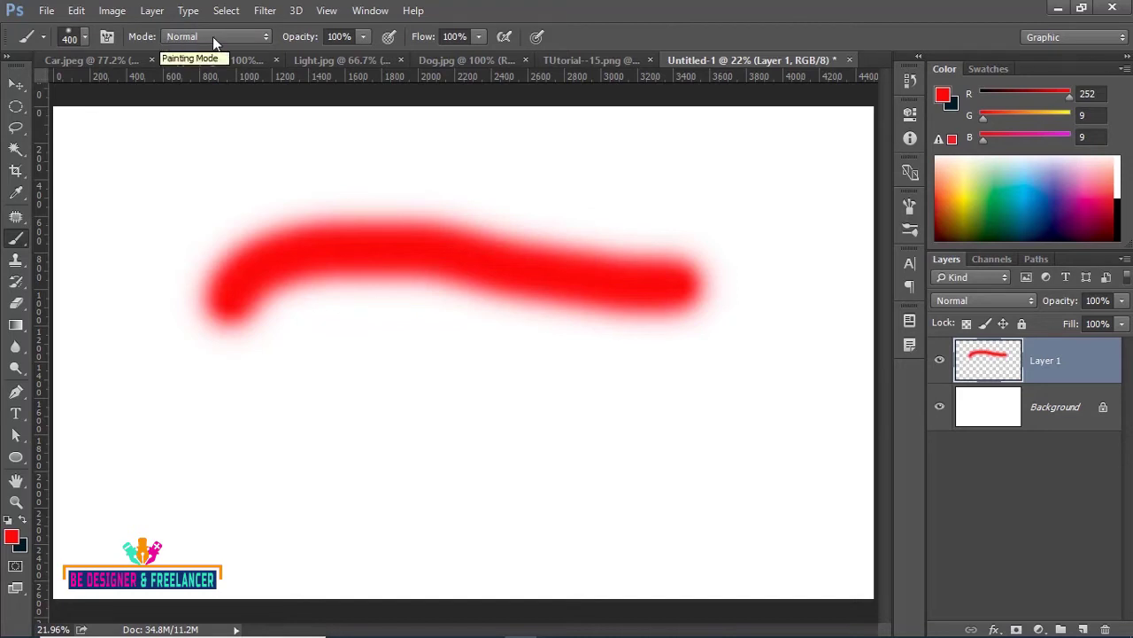
# Step: Hide Layer 1, add Layer 2, and paint a straight soft red horizontal stroke across the top
pyautogui.click(940, 361)
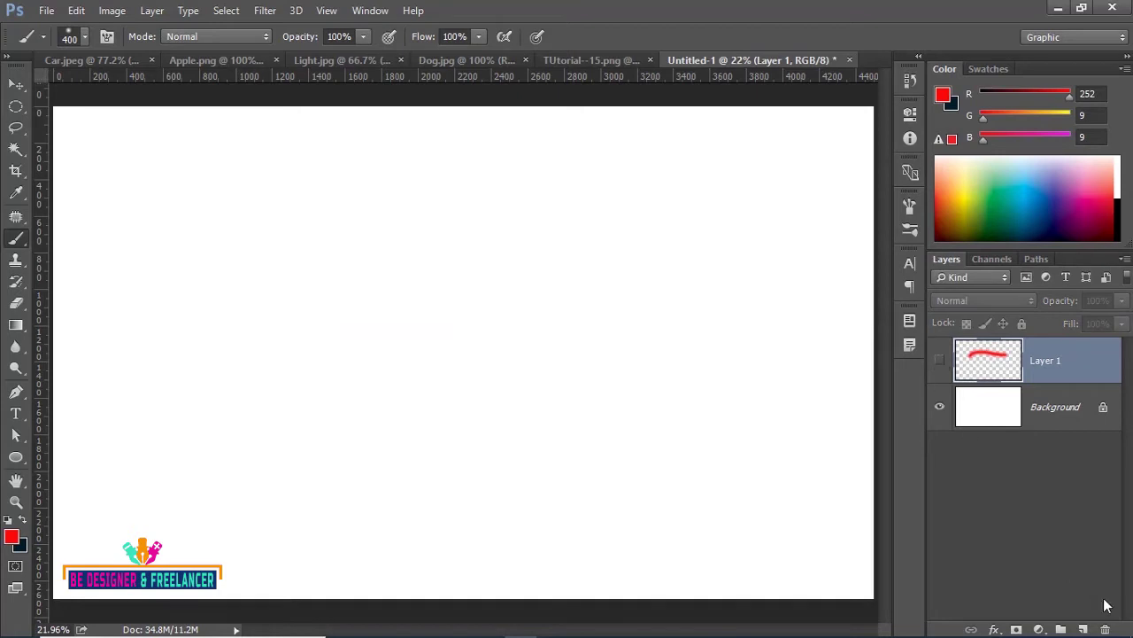
pyautogui.click(1083, 628)
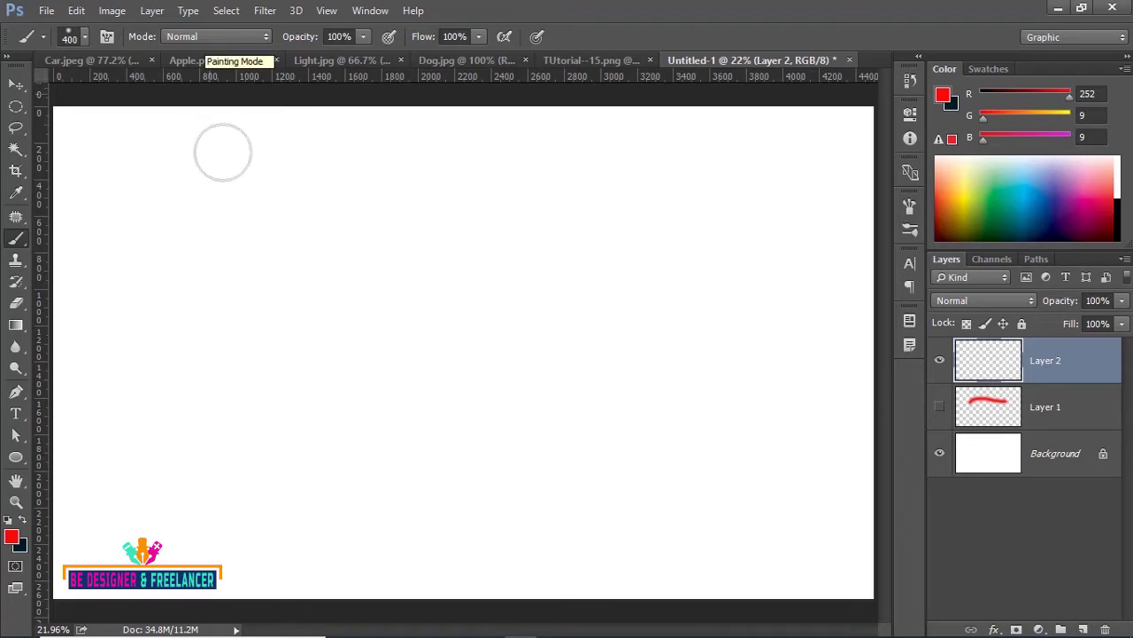
pyautogui.click(202, 188)
pyautogui.moveTo(216, 188); pyautogui.dragTo(628, 187)
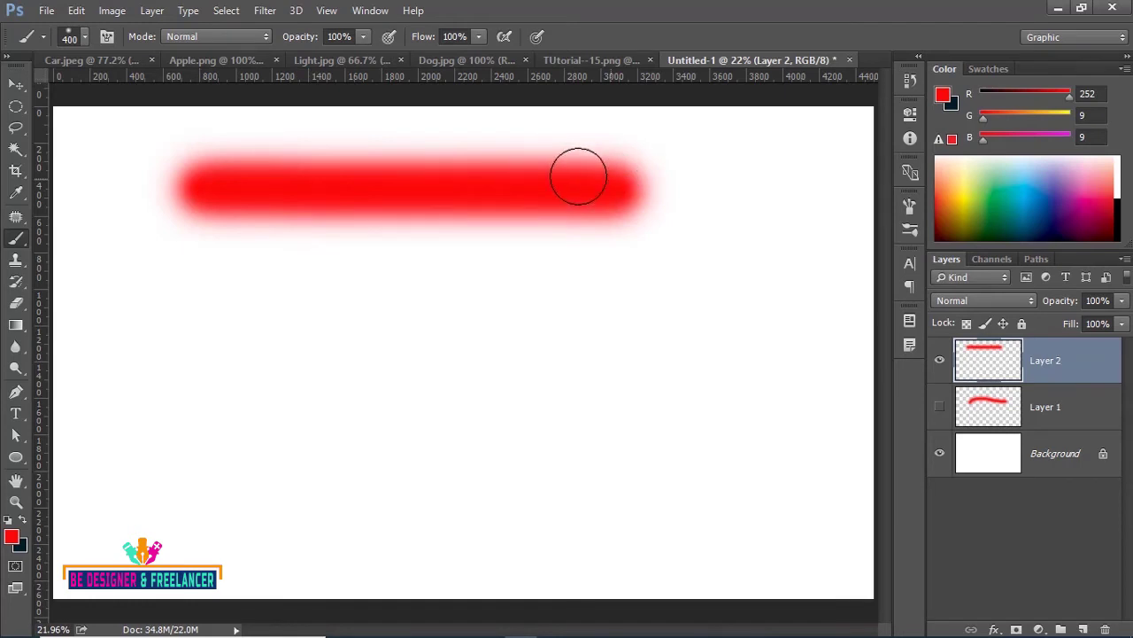
pyautogui.click(265, 37)
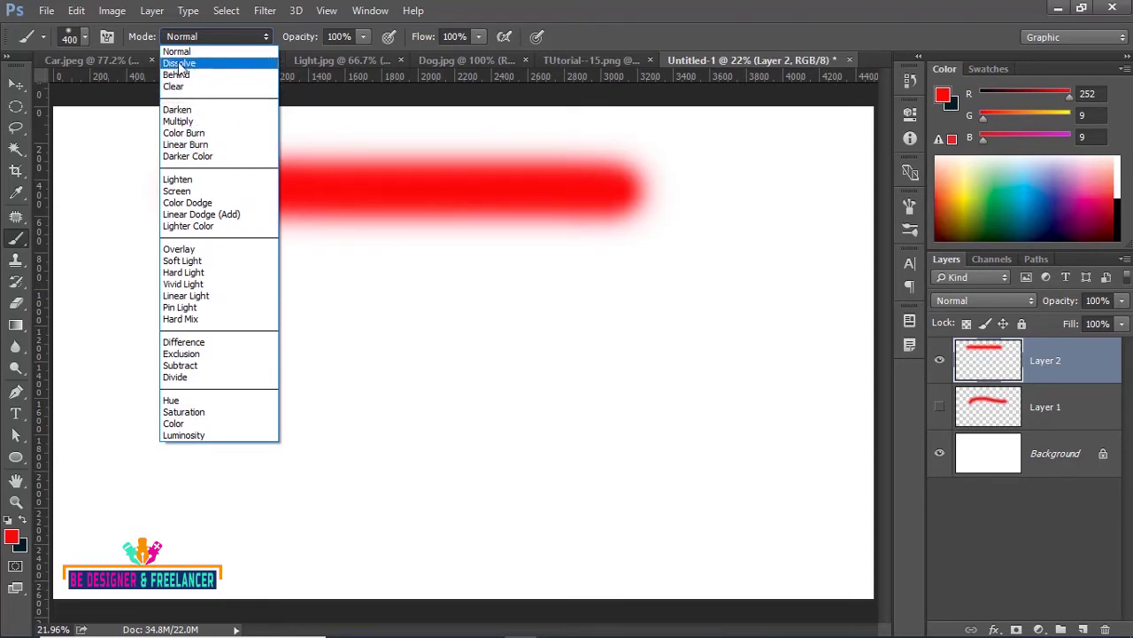
# Step: Paint a speckled red stroke below the first in Dissolve mode, then set brush mode to Behind
pyautogui.click(180, 64)
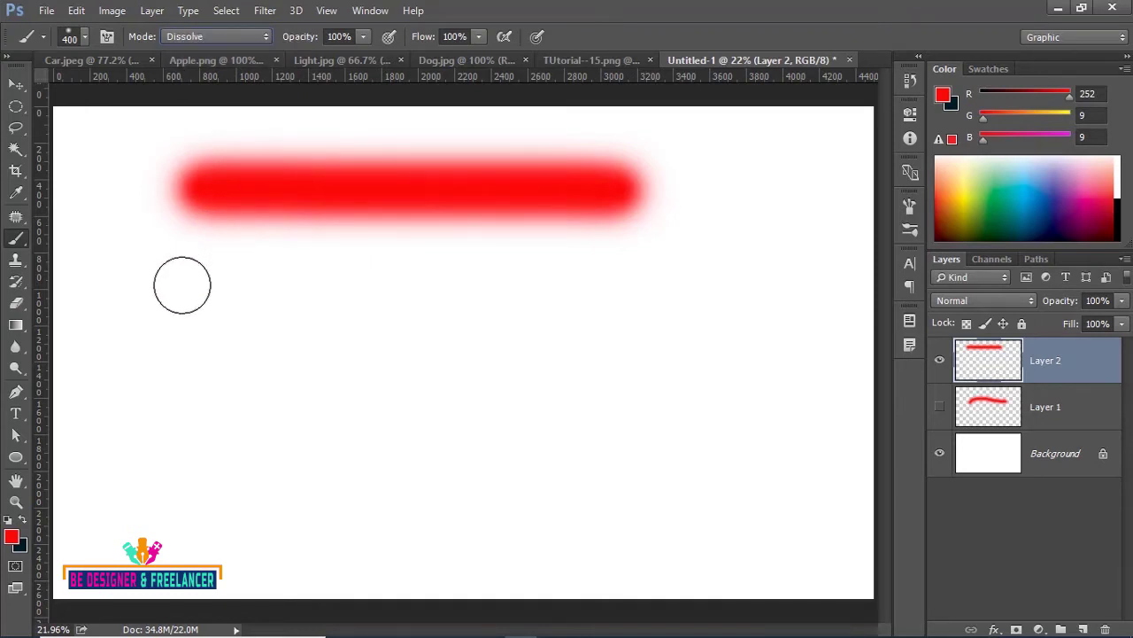
pyautogui.moveTo(184, 283); pyautogui.dragTo(662, 281)
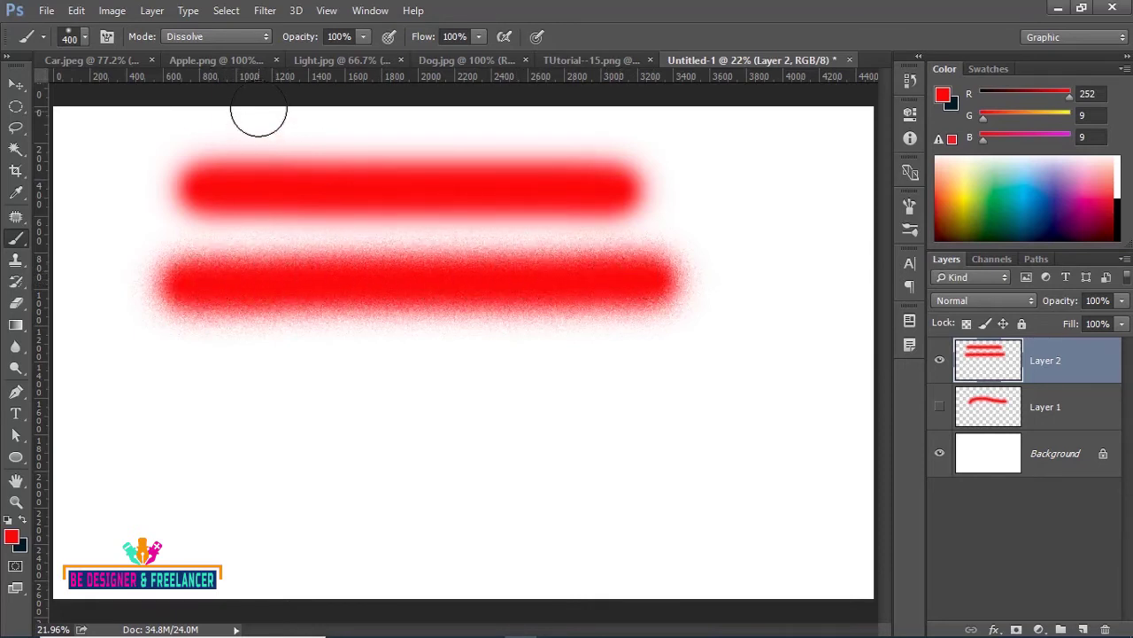
pyautogui.click(267, 38)
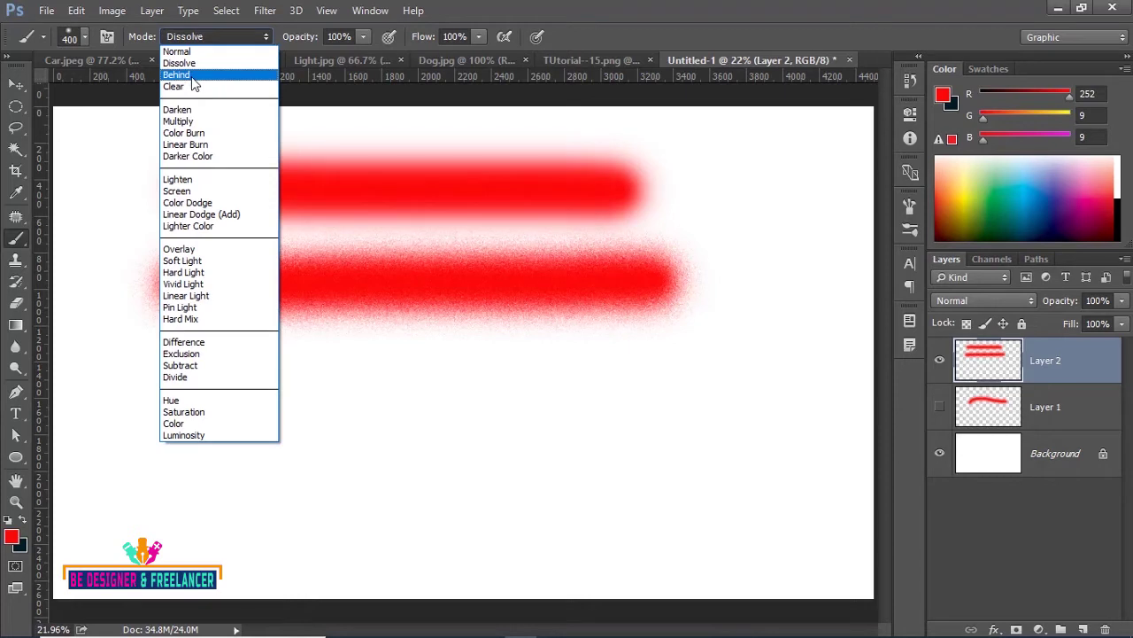
pyautogui.click(192, 76)
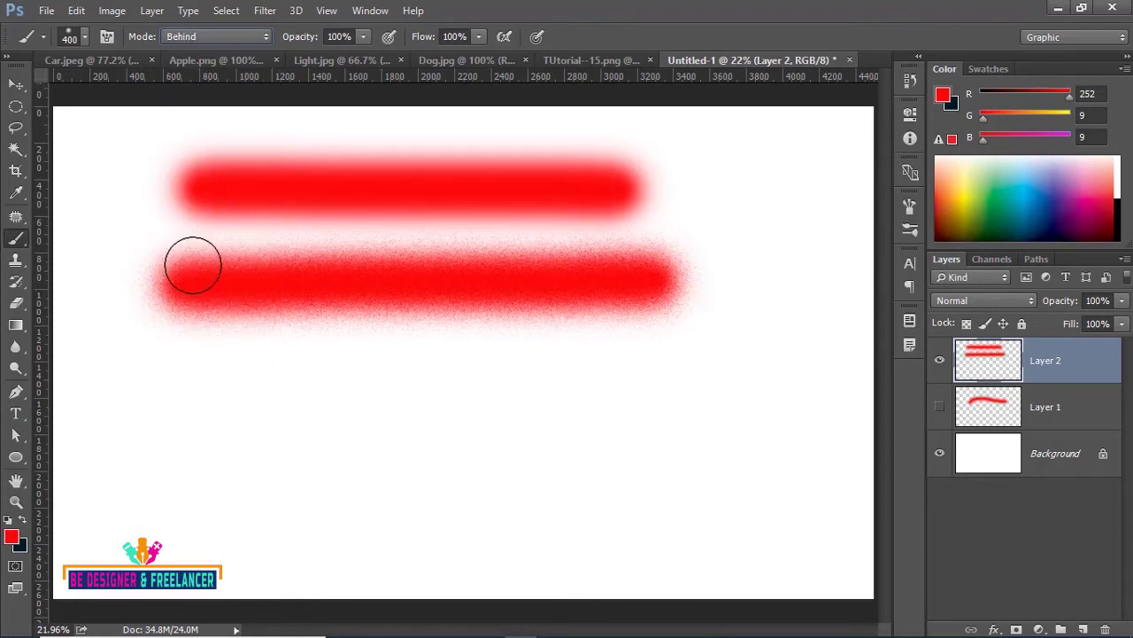
# Step: Choose blue (0, 30, 255) as the foreground colour
pyautogui.click(11, 536)
pyautogui.click(836, 237)
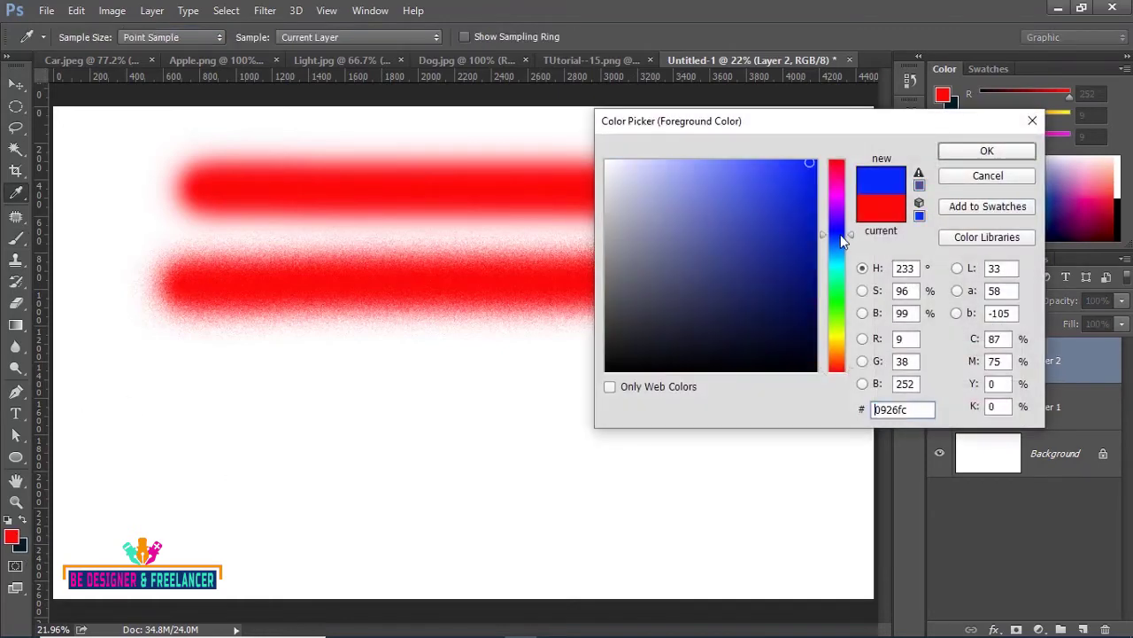
pyautogui.click(817, 160)
# Step: Confirm blue and paint it behind the speckled red stroke in Behind mode
pyautogui.click(961, 149)
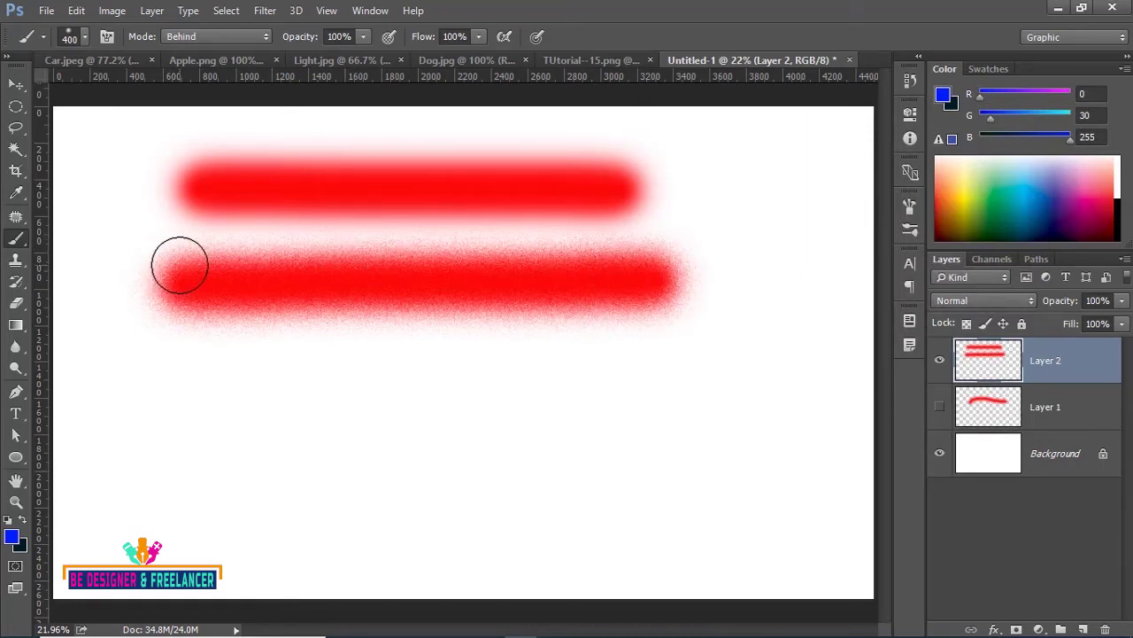
pyautogui.moveTo(180, 266); pyautogui.dragTo(650, 272)
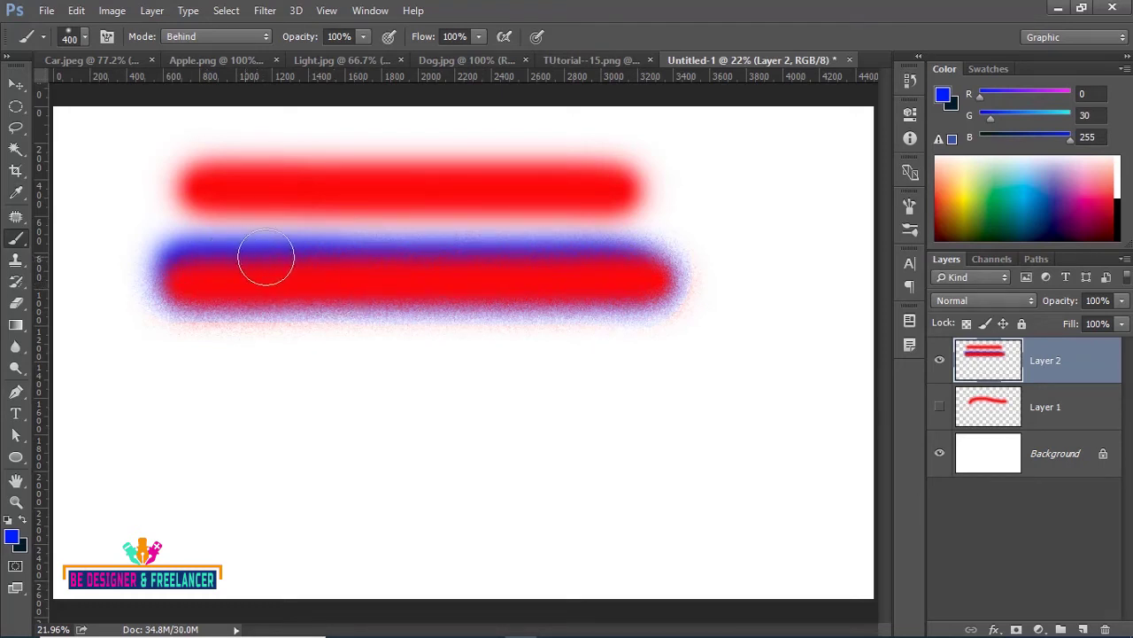
pyautogui.click(265, 37)
pyautogui.click(209, 83)
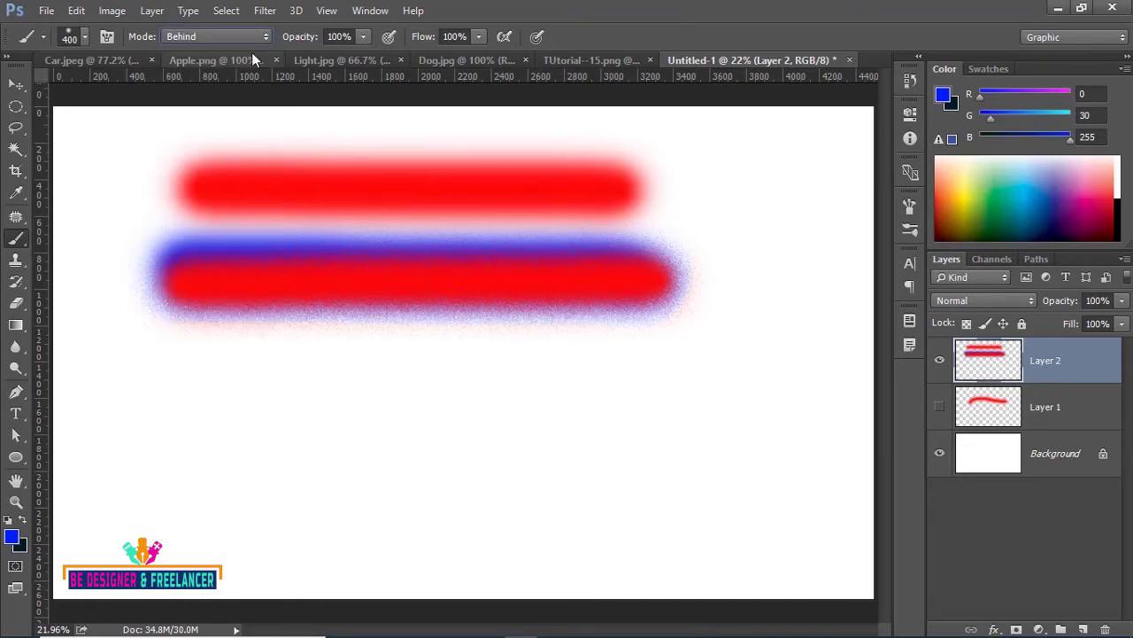
# Step: Set the brush back to Normal and paint blue over most of the lower stroke
pyautogui.click(266, 36)
pyautogui.click(218, 51)
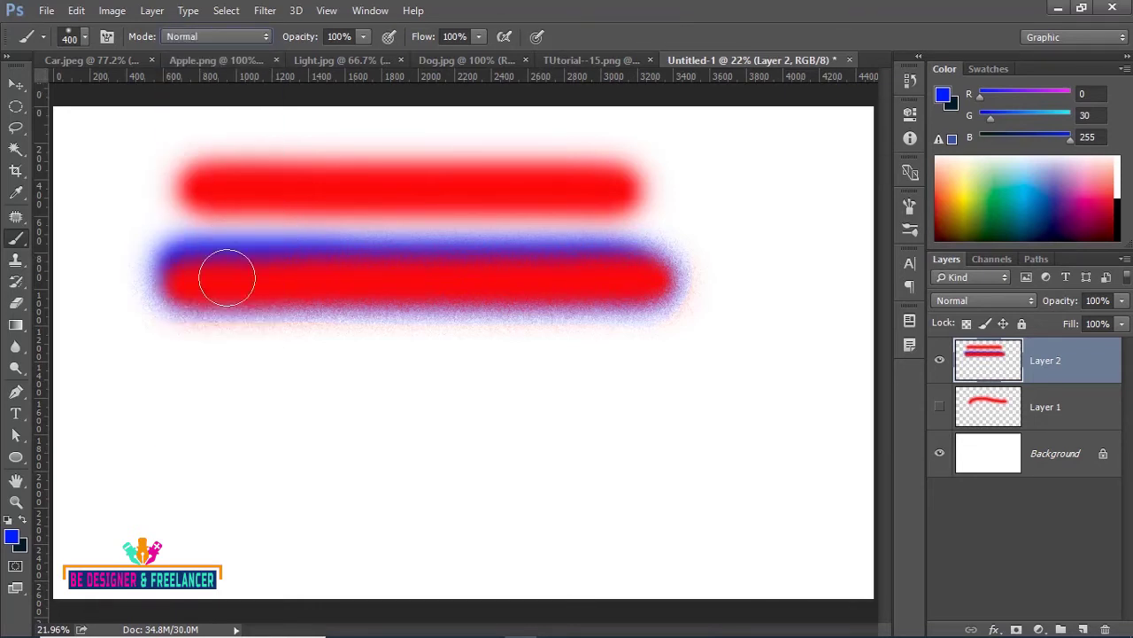
pyautogui.moveTo(182, 278); pyautogui.dragTo(584, 279)
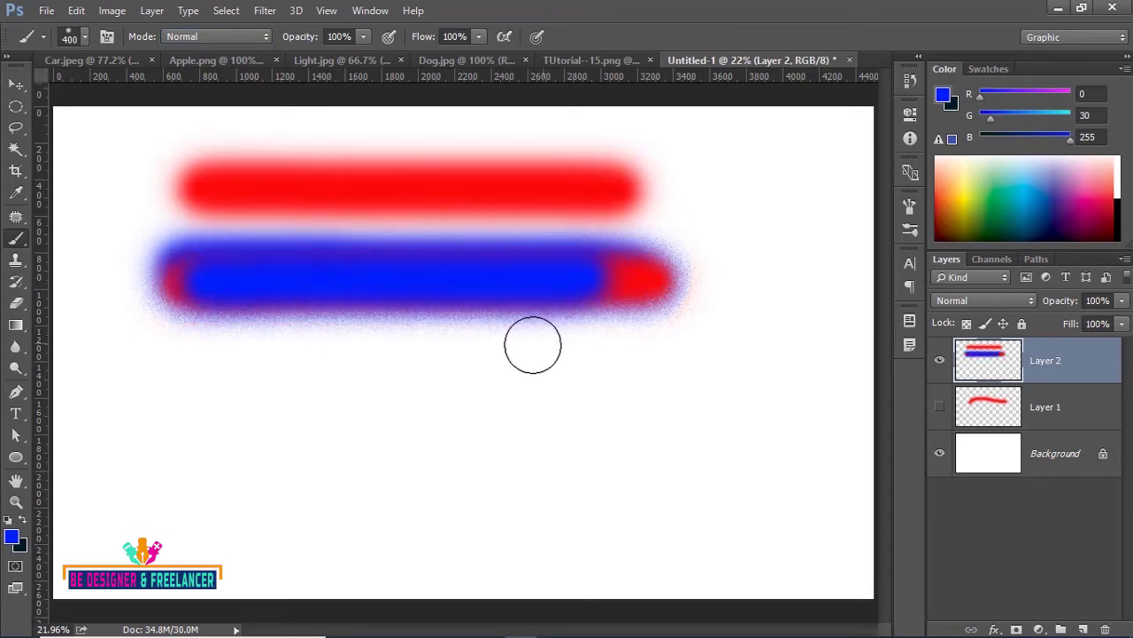
# Step: Set the brush to Clear mode and erase soft holes through the blue stroke
pyautogui.click(265, 38)
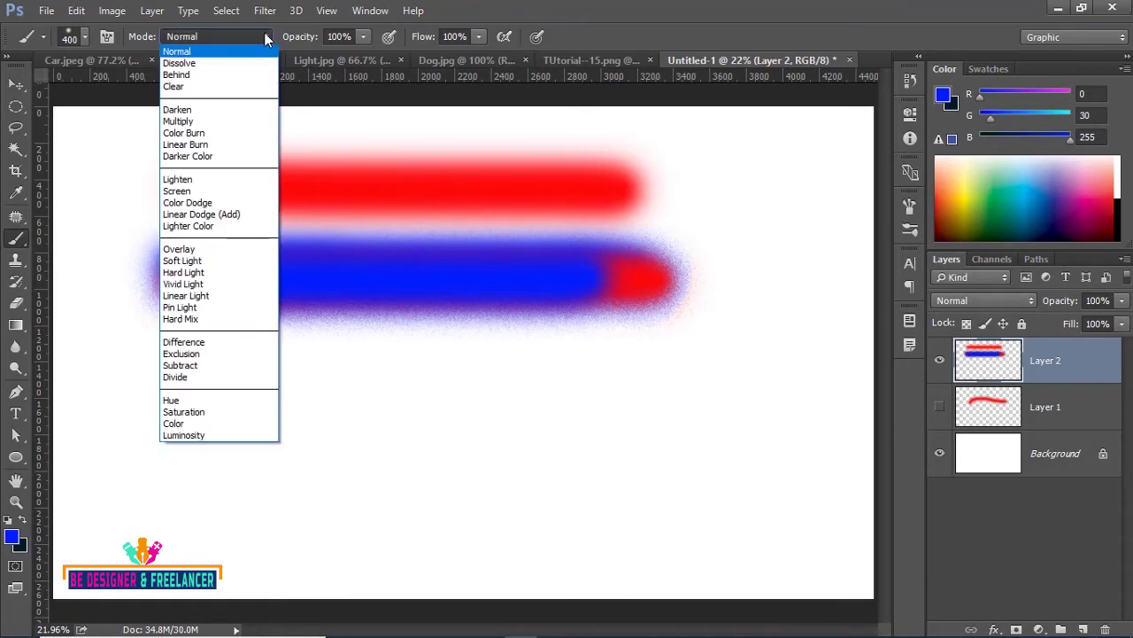
pyautogui.click(189, 87)
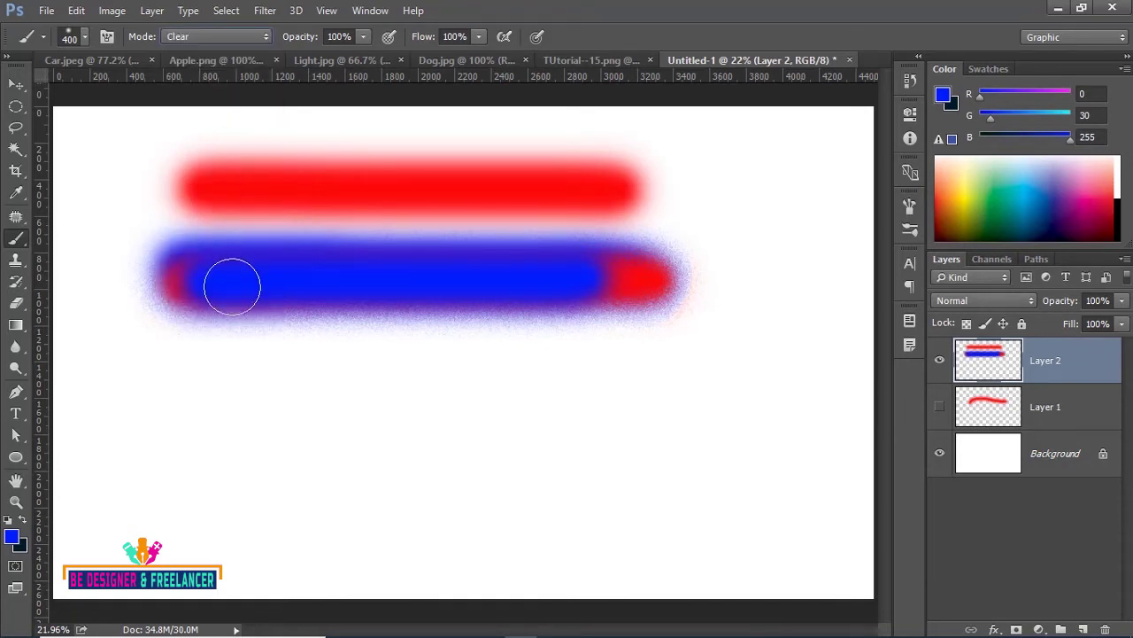
pyautogui.moveTo(222, 280); pyautogui.dragTo(265, 258)
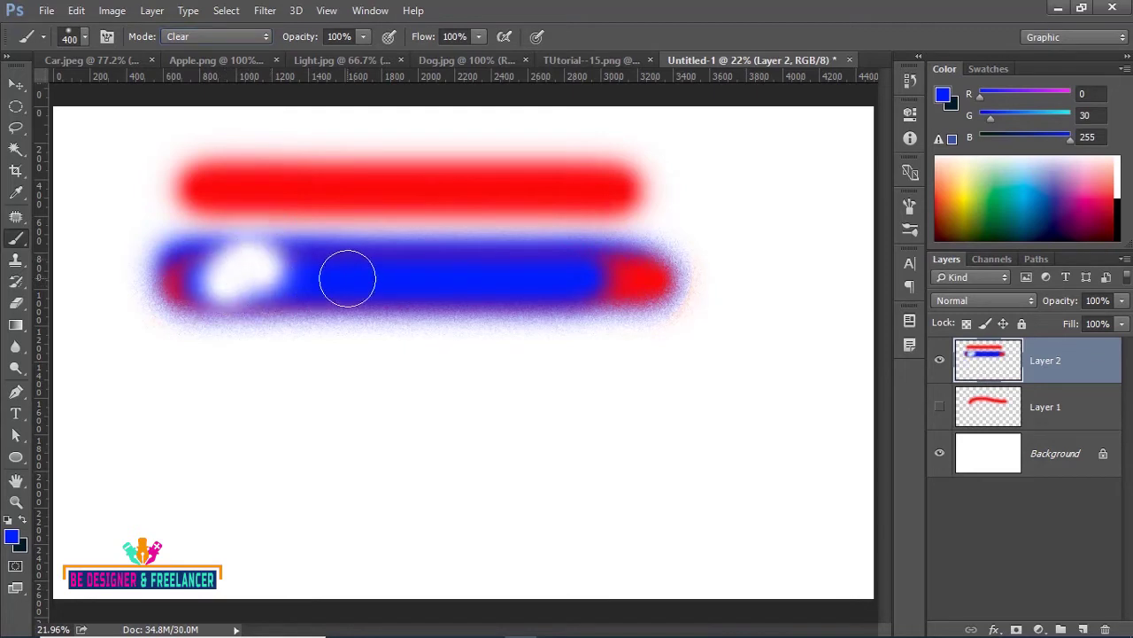
pyautogui.moveTo(346, 274)
pyautogui.mouseDown()
pyautogui.moveTo(372, 250)
pyautogui.moveTo(442, 274)
pyautogui.moveTo(526, 245)
pyautogui.moveTo(571, 270)
pyautogui.mouseUp()
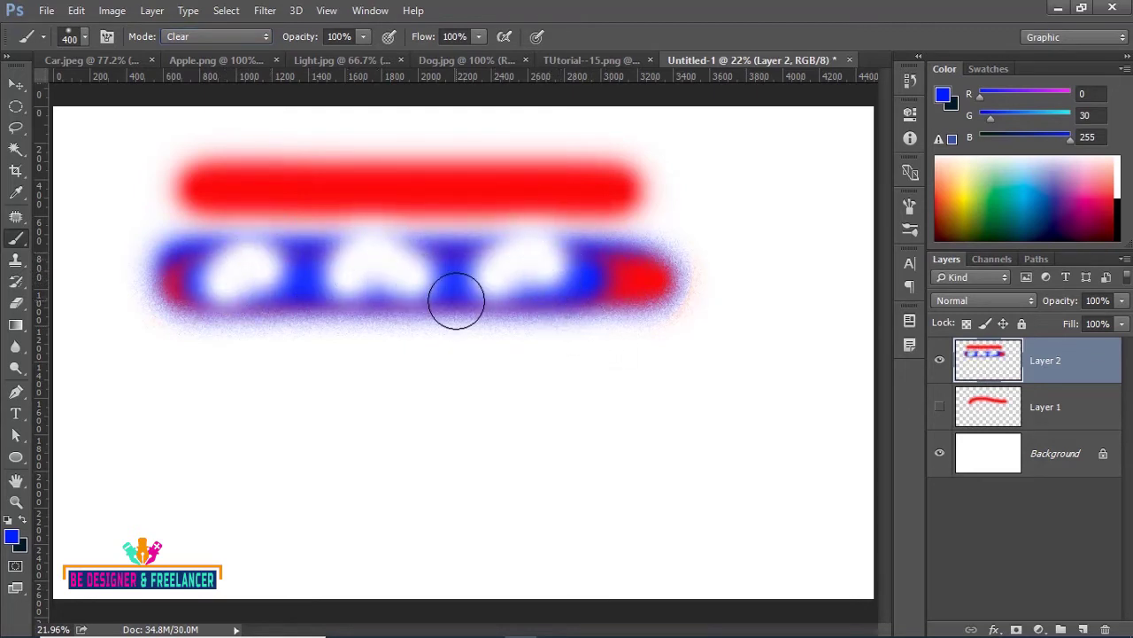
# Step: Keep Clear mode and shrink the brush from 400 to 60 px
pyautogui.click(267, 37)
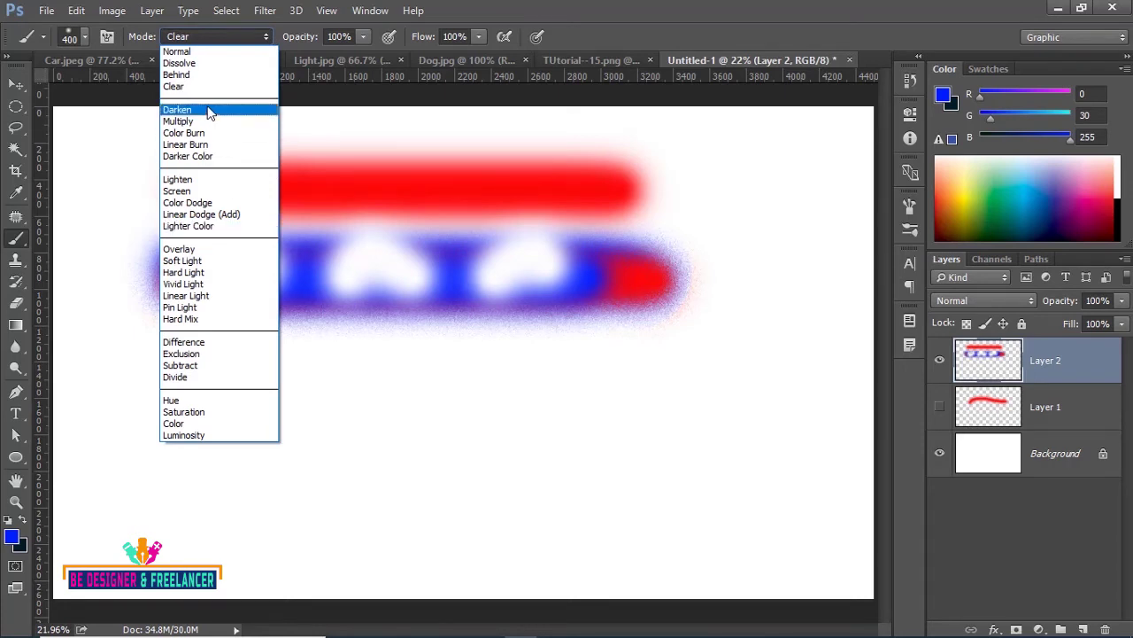
pyautogui.click(486, 118)
pyautogui.press('[')
pyautogui.press('[')
pyautogui.press('[')
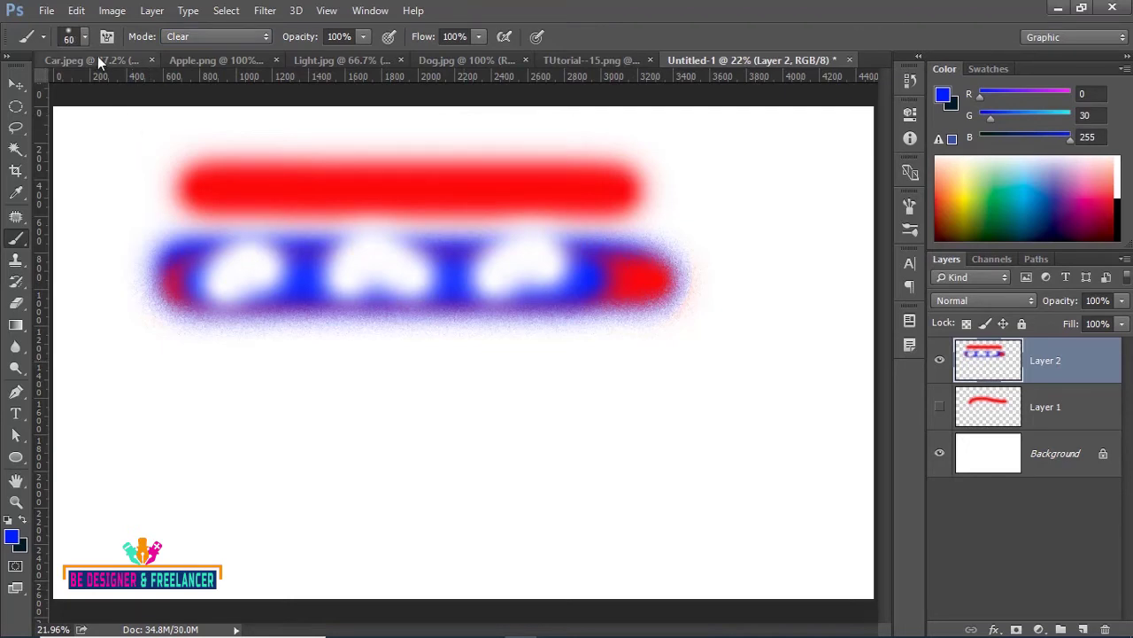
# Step: Select the 44 px brush preset and set the blend mode from Clear back to Normal
pyautogui.click(85, 38)
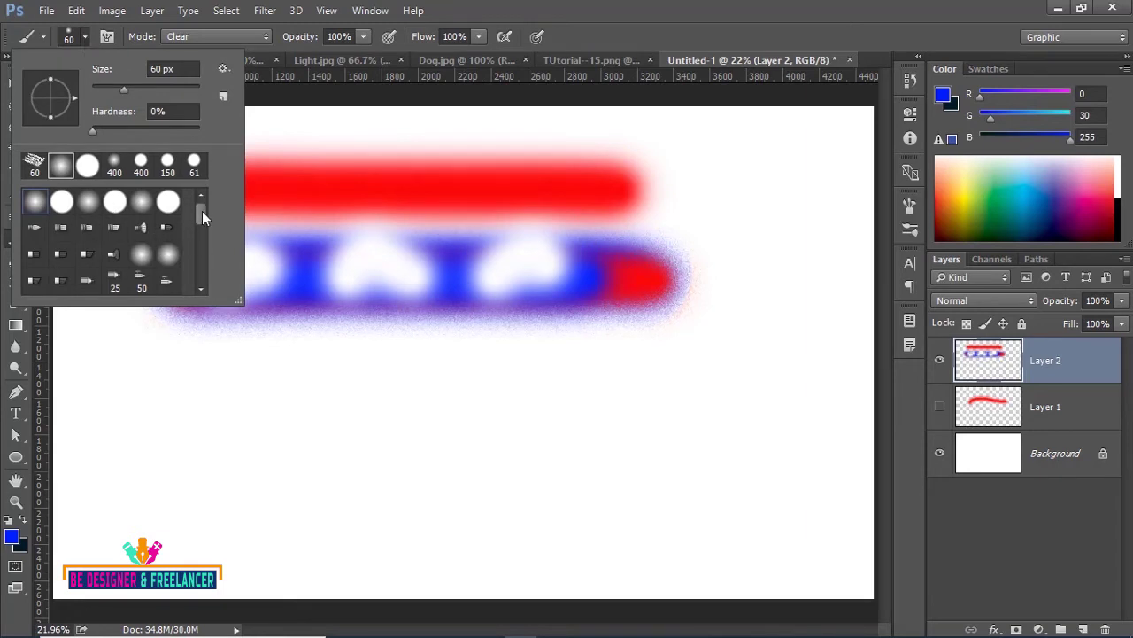
pyautogui.moveTo(202, 211); pyautogui.dragTo(202, 245)
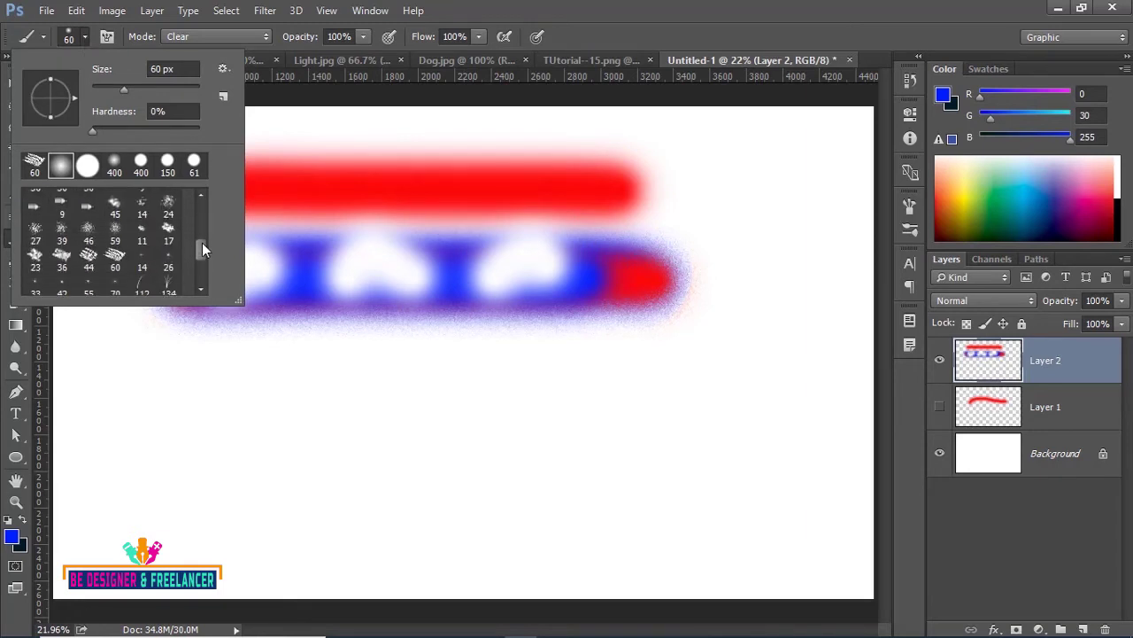
pyautogui.click(89, 257)
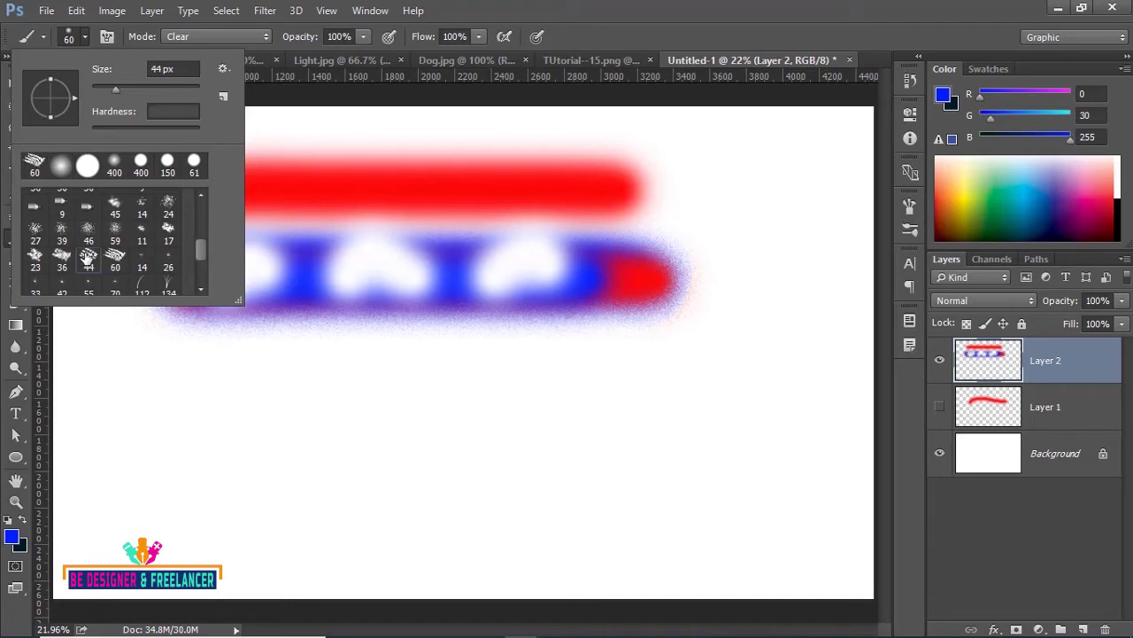
pyautogui.click(465, 123)
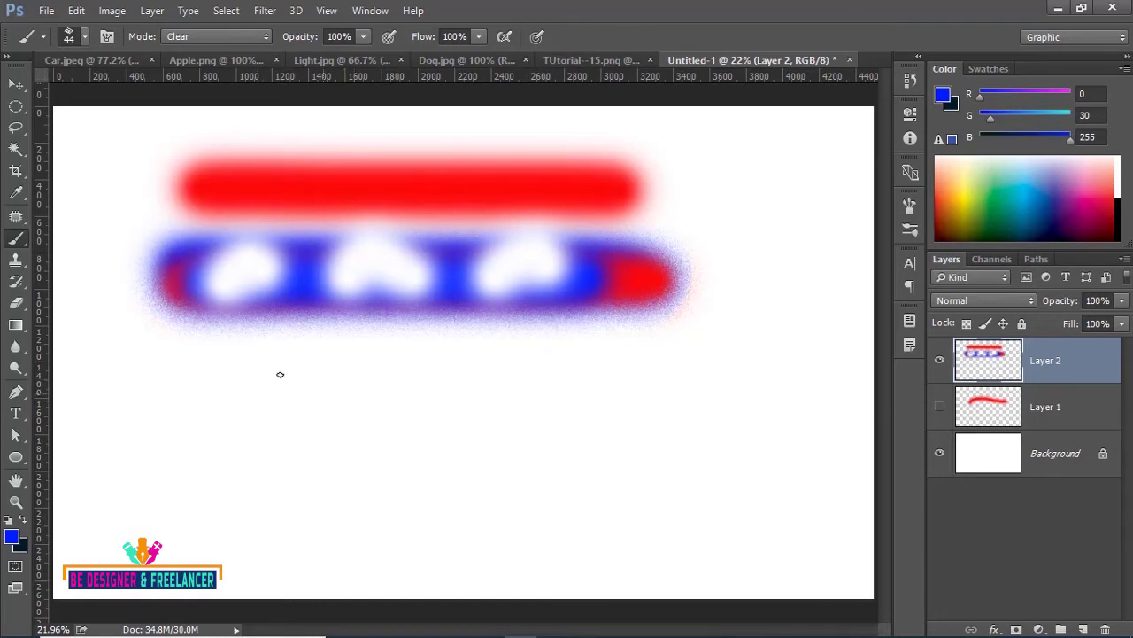
pyautogui.click(257, 36)
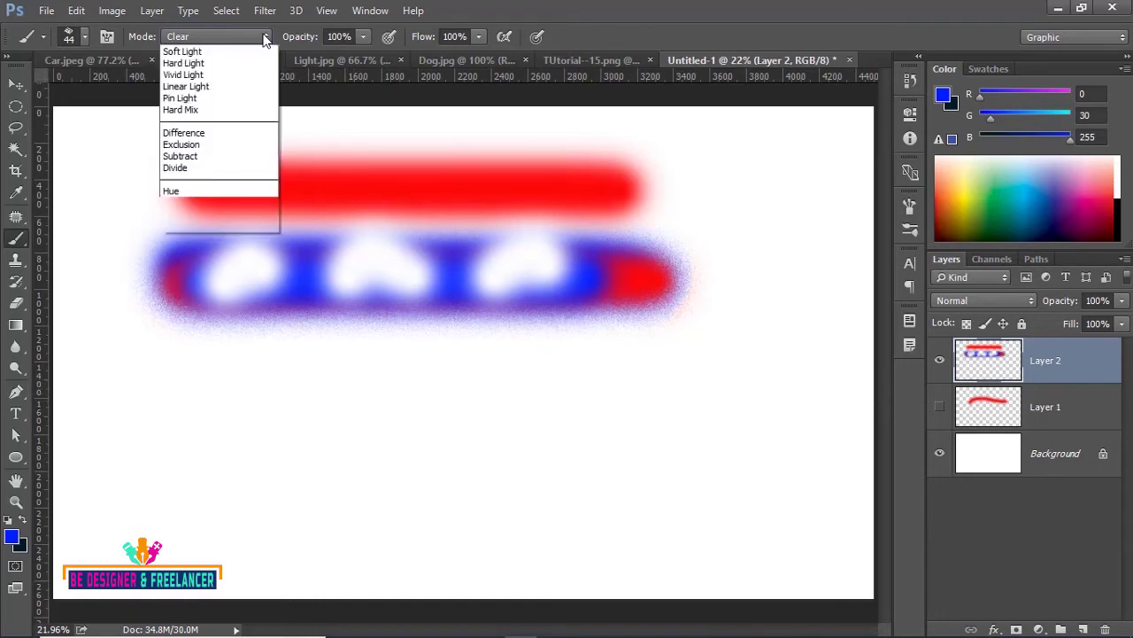
pyautogui.click(237, 47)
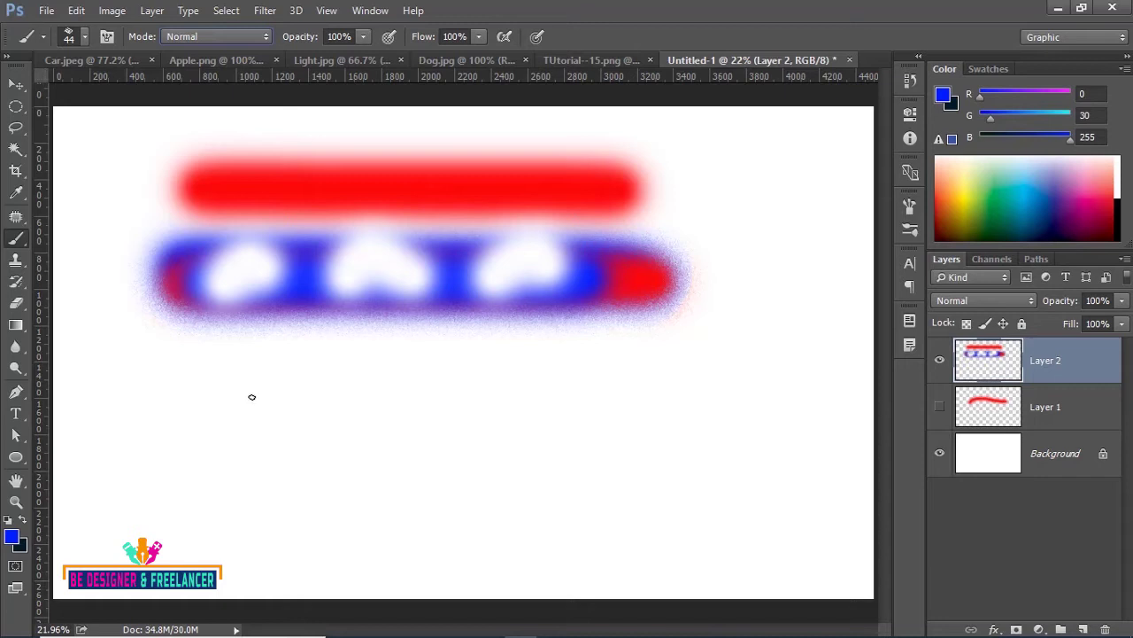
# Step: Resize the brush, paint a large blue patch lower left, and stamp four textured blue dabs
pyautogui.press(']')
pyautogui.press(']')
pyautogui.press(']')
pyautogui.press(']')
pyautogui.press(']')
pyautogui.press(']')
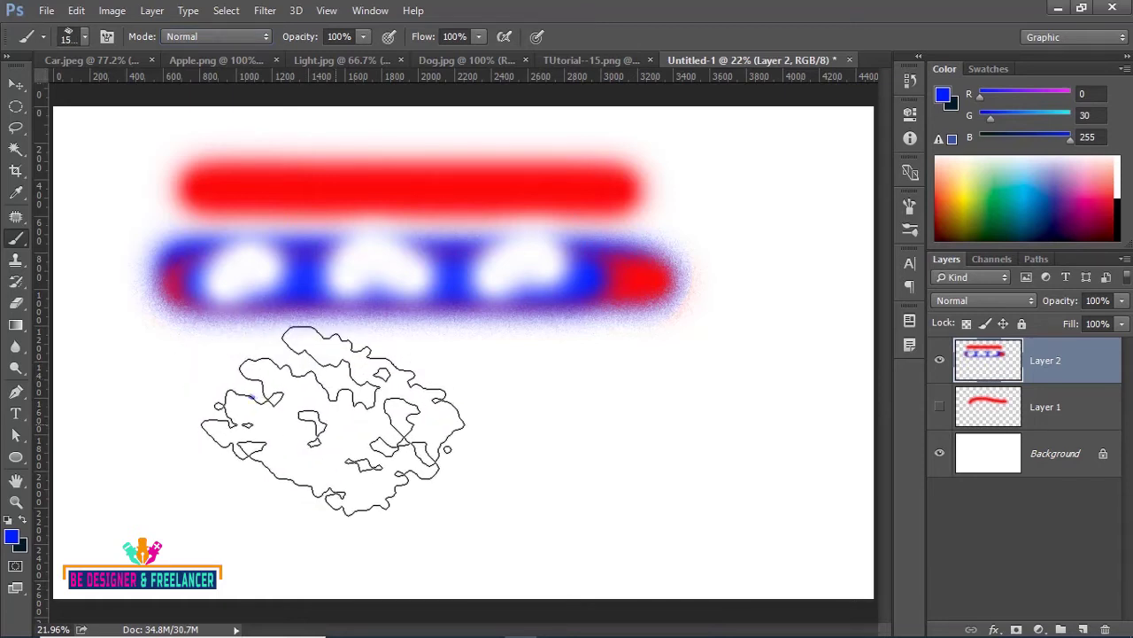
pyautogui.press('[')
pyautogui.press('[')
pyautogui.press('[')
pyautogui.press('[')
pyautogui.press('[')
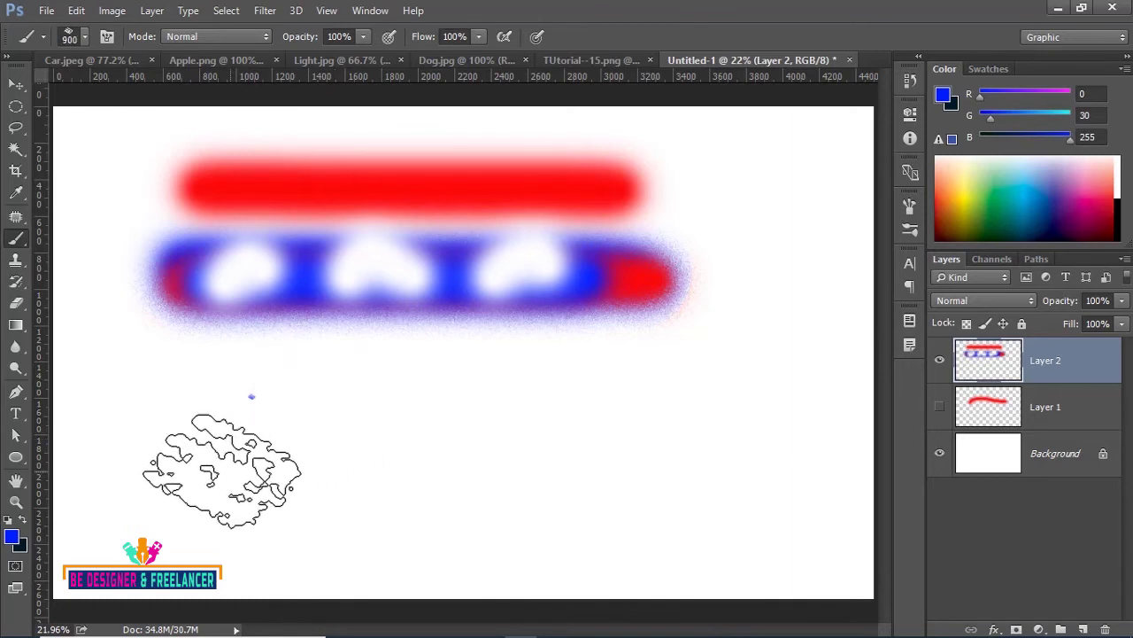
pyautogui.moveTo(234, 449); pyautogui.dragTo(443, 447)
pyautogui.click(616, 434)
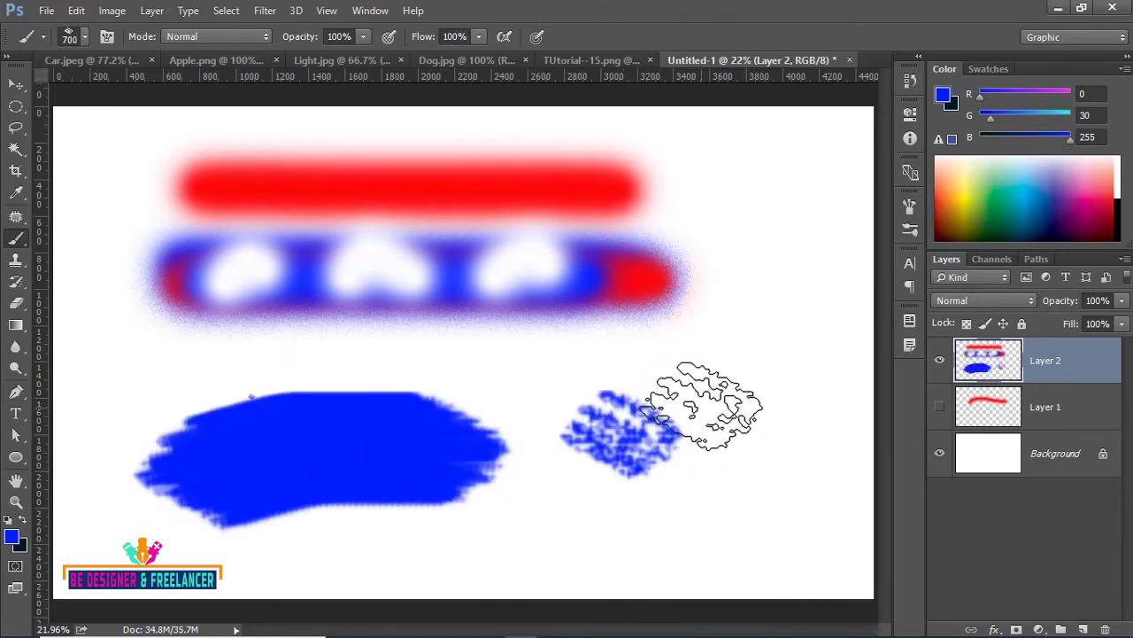
pyautogui.click(706, 405)
pyautogui.click(789, 299)
pyautogui.click(687, 512)
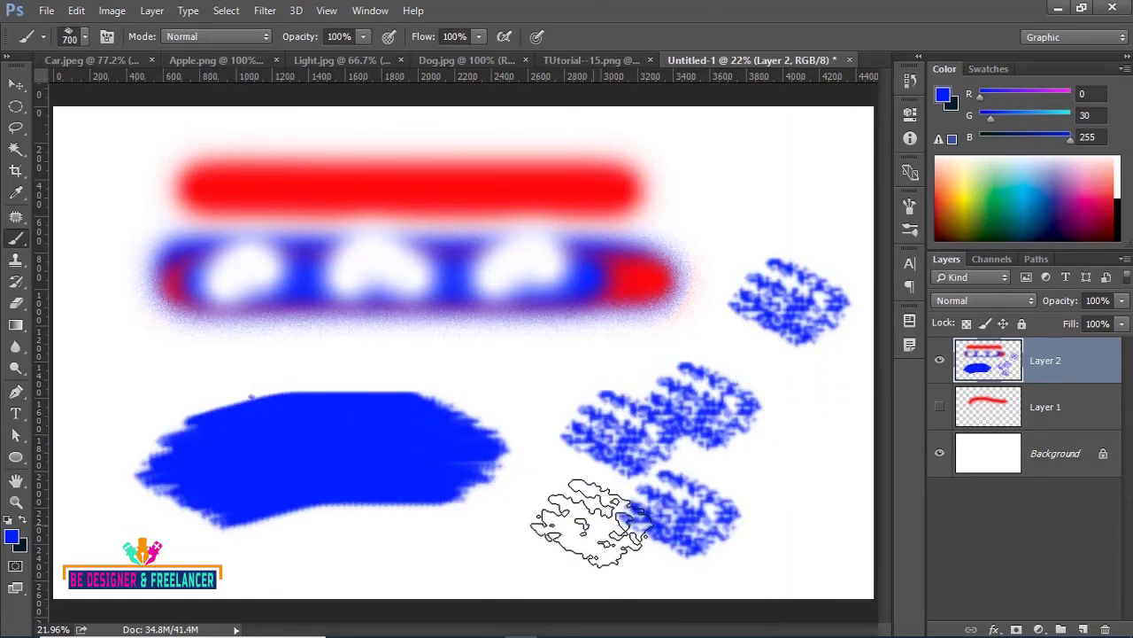
# Step: Pick the 134 grass-blade brush, shrink it, and stamp grass clusters near the bottom and left
pyautogui.click(85, 35)
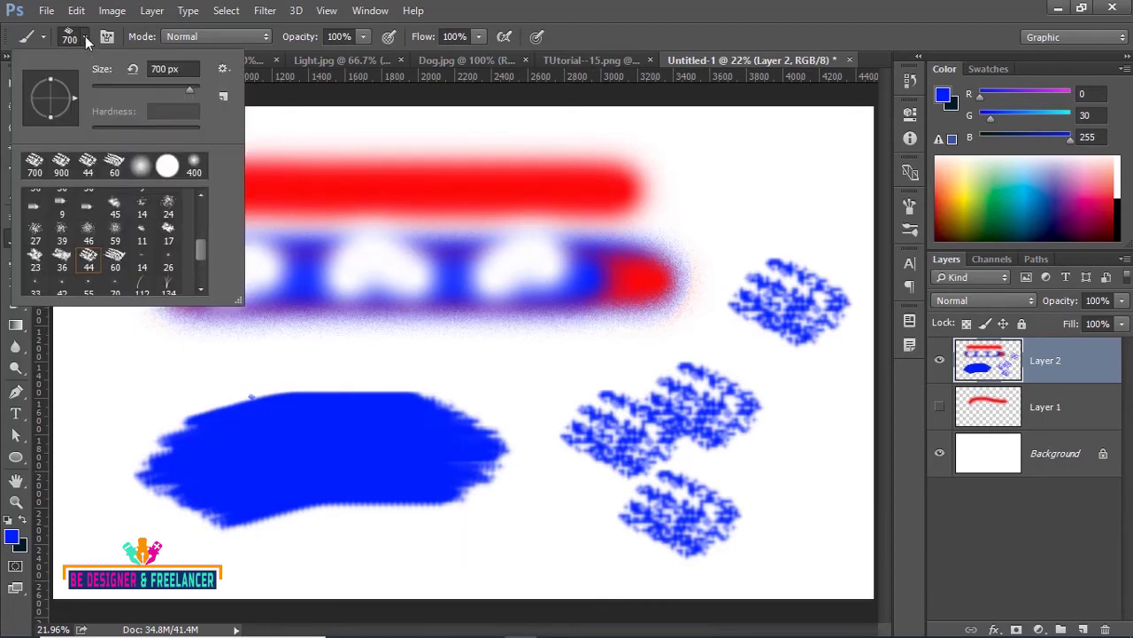
pyautogui.moveTo(204, 247); pyautogui.dragTo(197, 263)
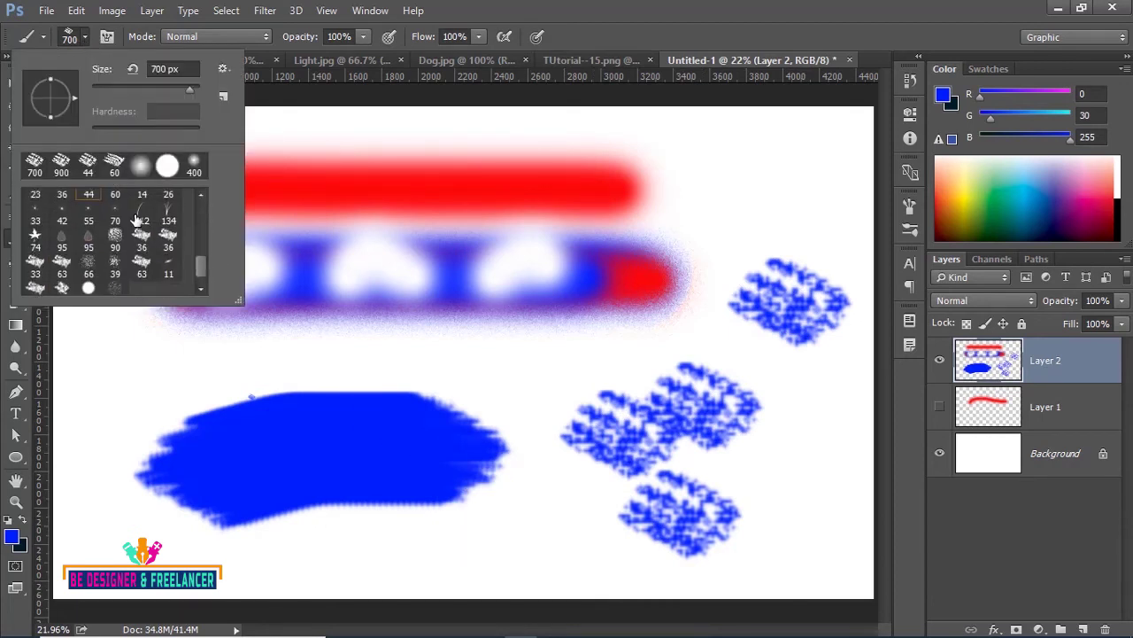
pyautogui.click(169, 220)
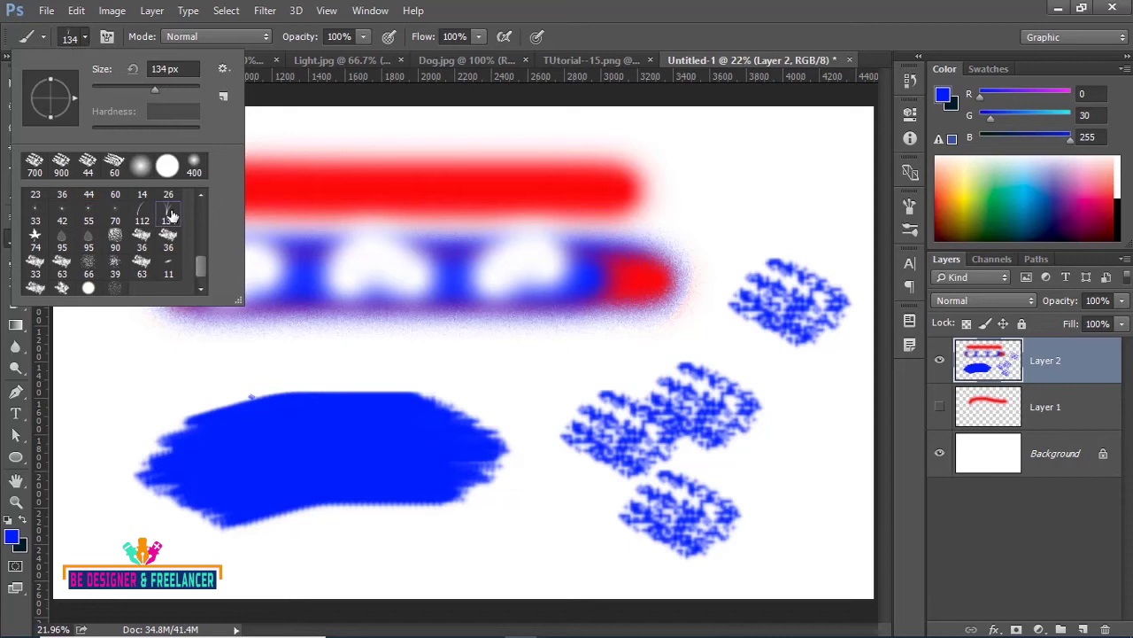
pyautogui.click(521, 551)
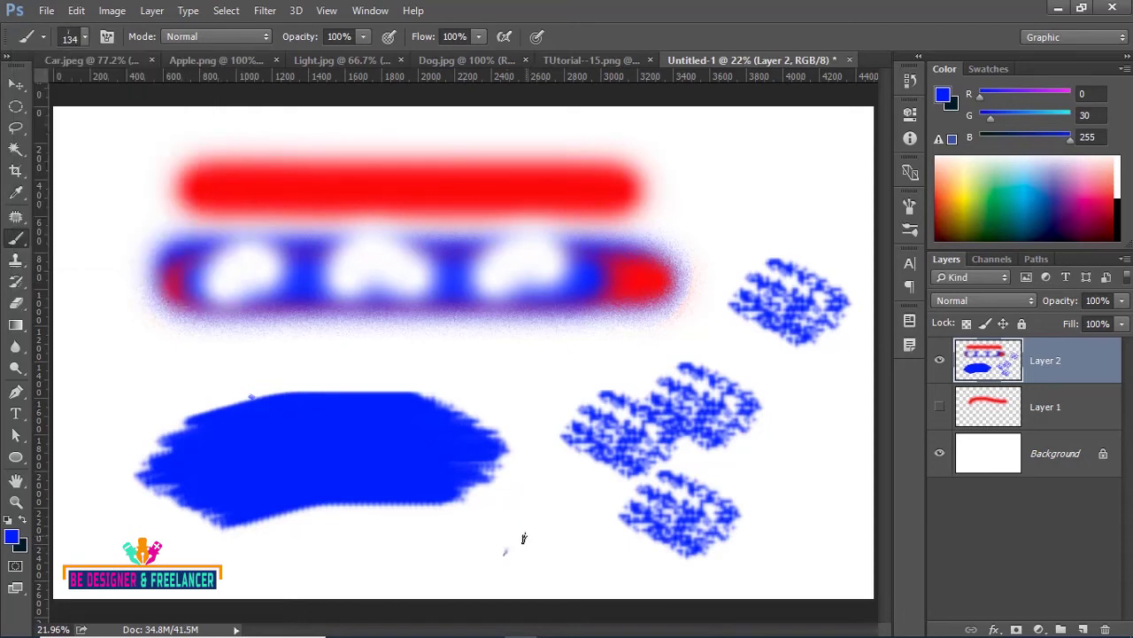
pyautogui.press('[')
pyautogui.press('[')
pyautogui.press('[')
pyautogui.moveTo(523, 540); pyautogui.dragTo(542, 592)
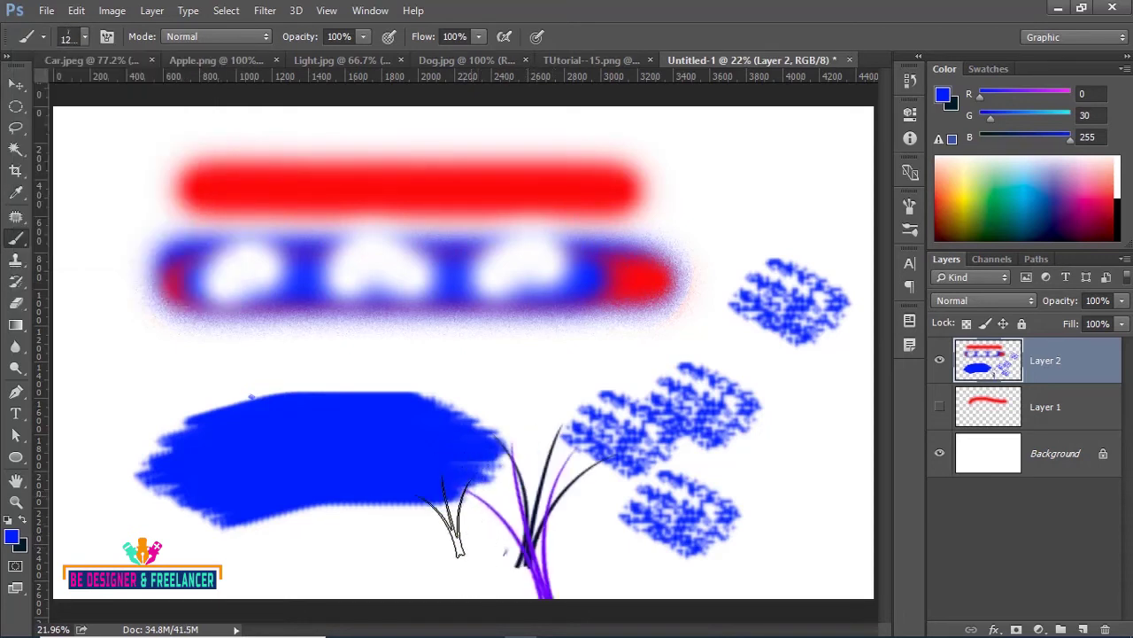
pyautogui.click(451, 509)
pyautogui.click(163, 363)
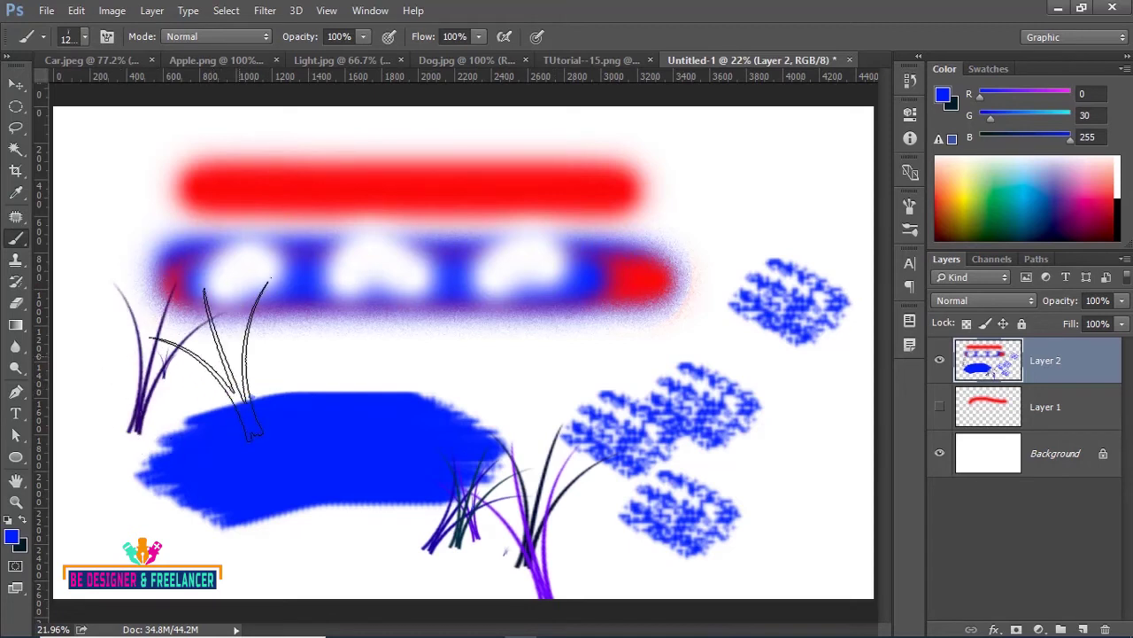
pyautogui.click(237, 358)
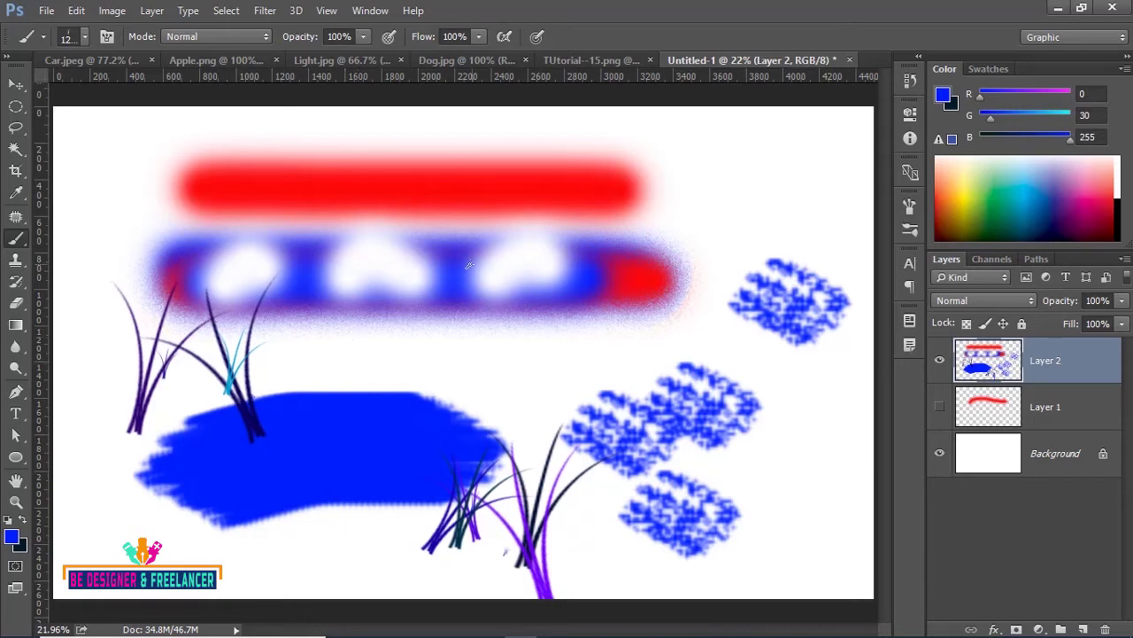
# Step: Hide Layer 2; on Car.jpeg paint a blue test stroke on a new layer, hide it, add Layer 2
pyautogui.click(940, 363)
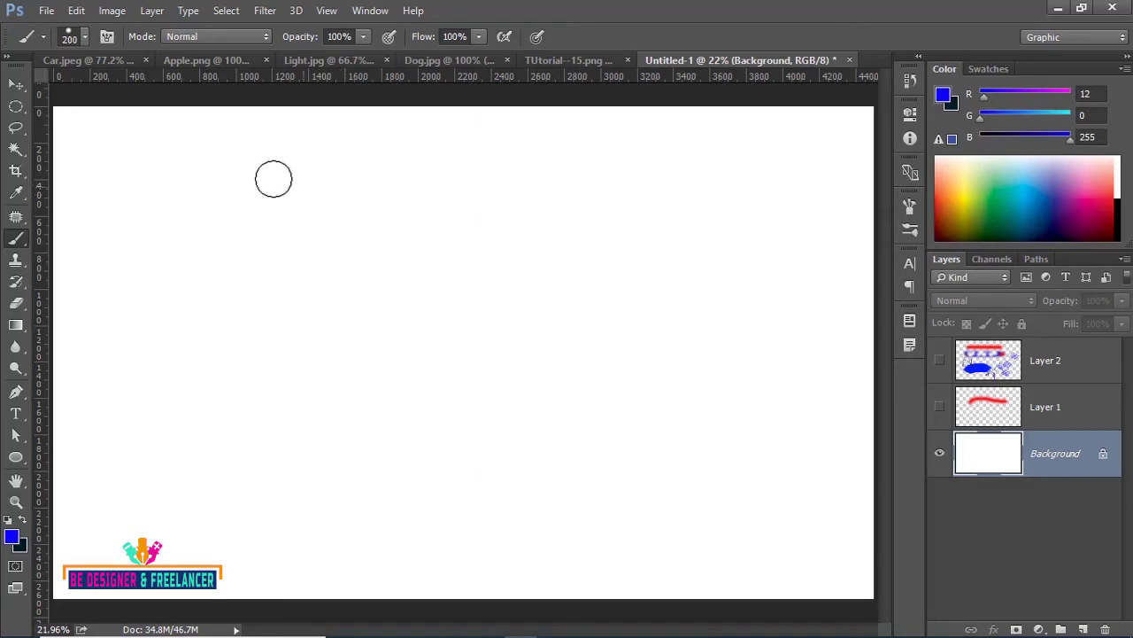
pyautogui.click(63, 59)
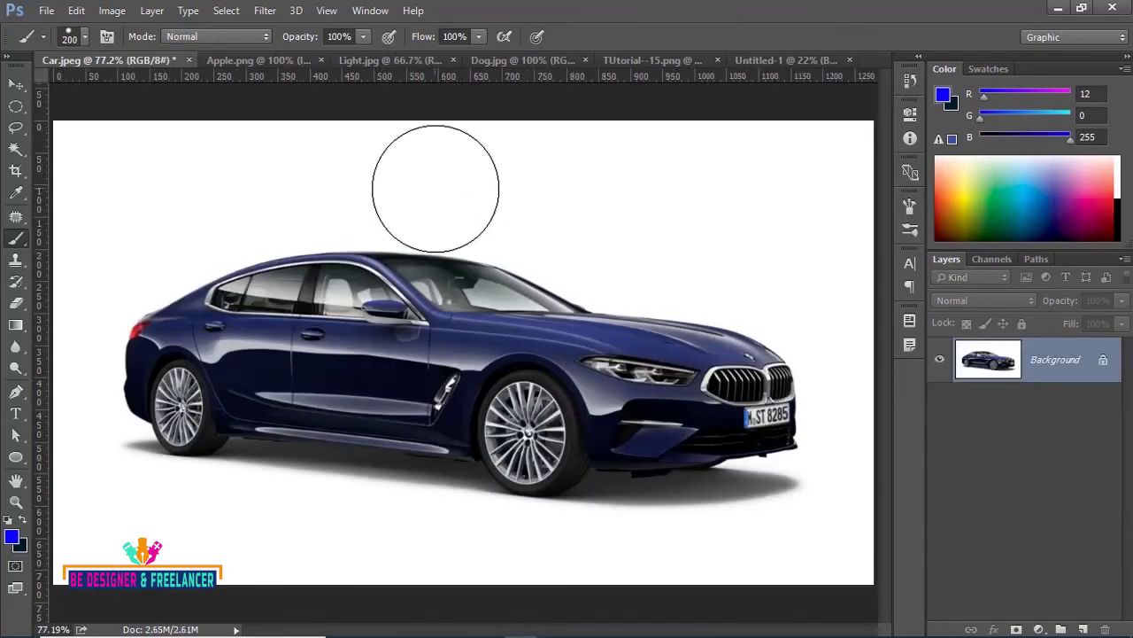
pyautogui.click(1082, 628)
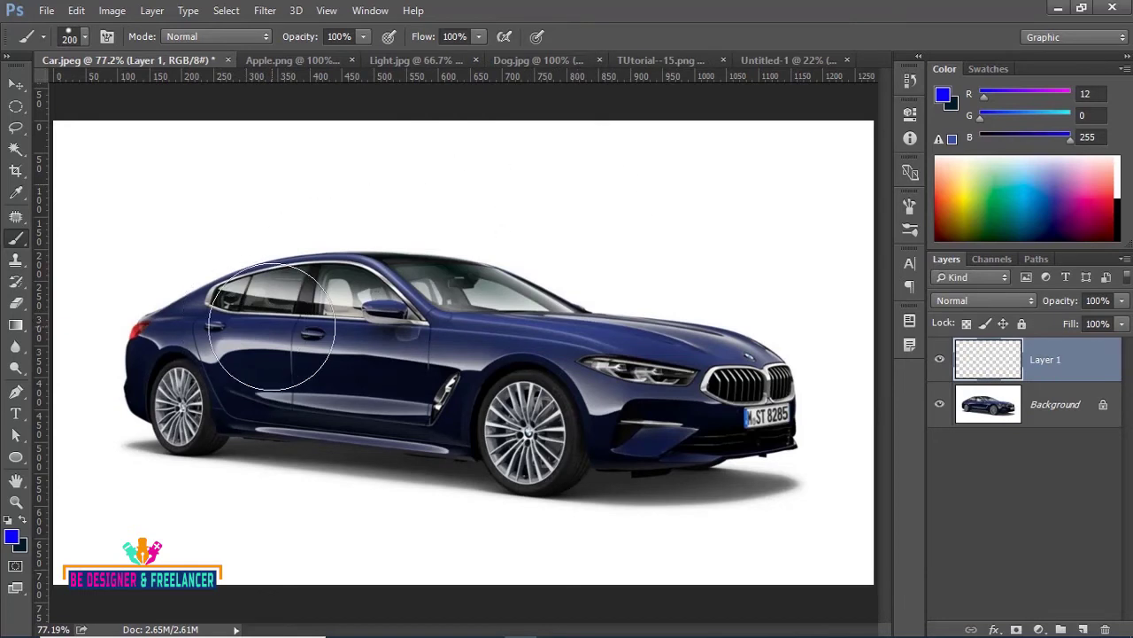
pyautogui.moveTo(262, 321); pyautogui.dragTo(519, 319)
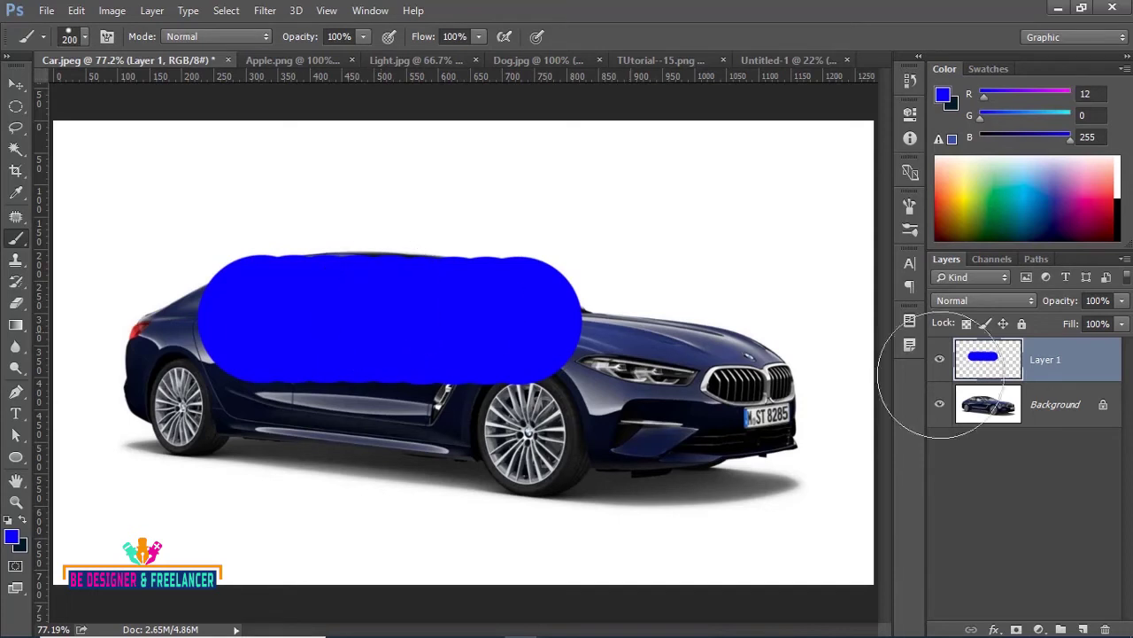
pyautogui.click(940, 360)
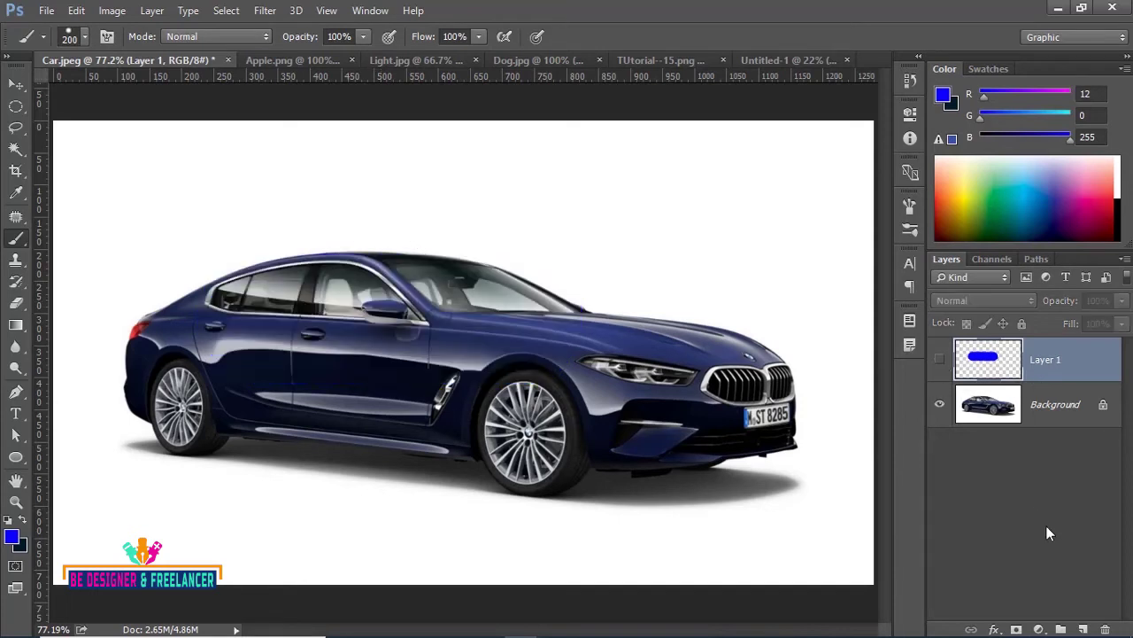
pyautogui.click(1083, 627)
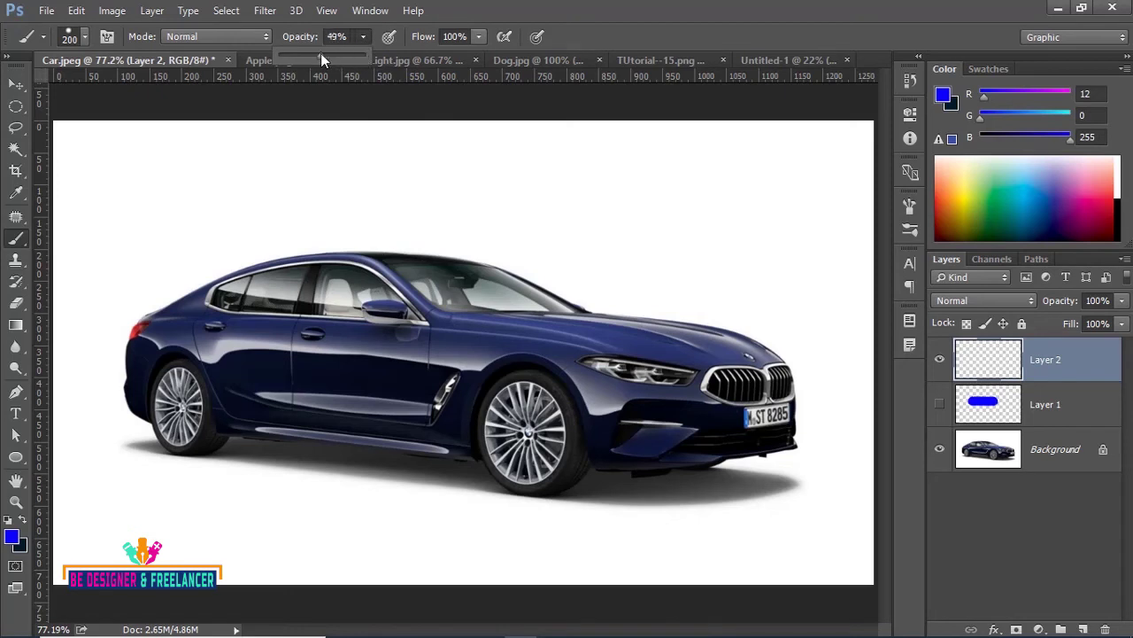
# Step: Paint a translucent blue test stroke at 49% opacity over the car's side, then undo it
pyautogui.click(258, 296)
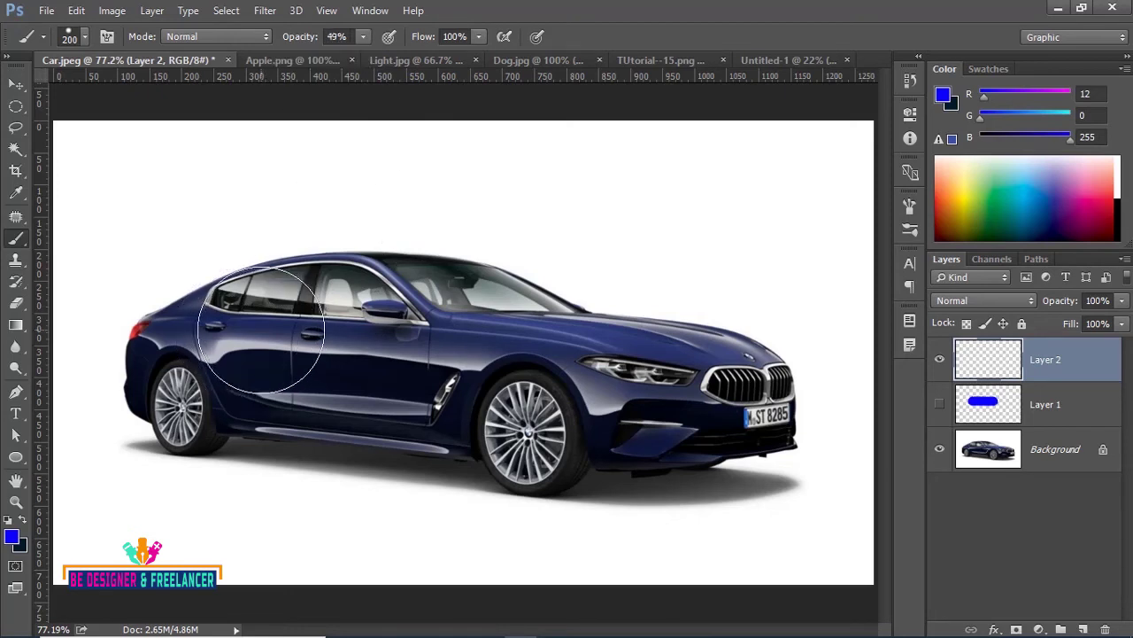
pyautogui.moveTo(261, 329)
pyautogui.mouseDown()
pyautogui.moveTo(430, 316)
pyautogui.moveTo(505, 292)
pyautogui.mouseUp()
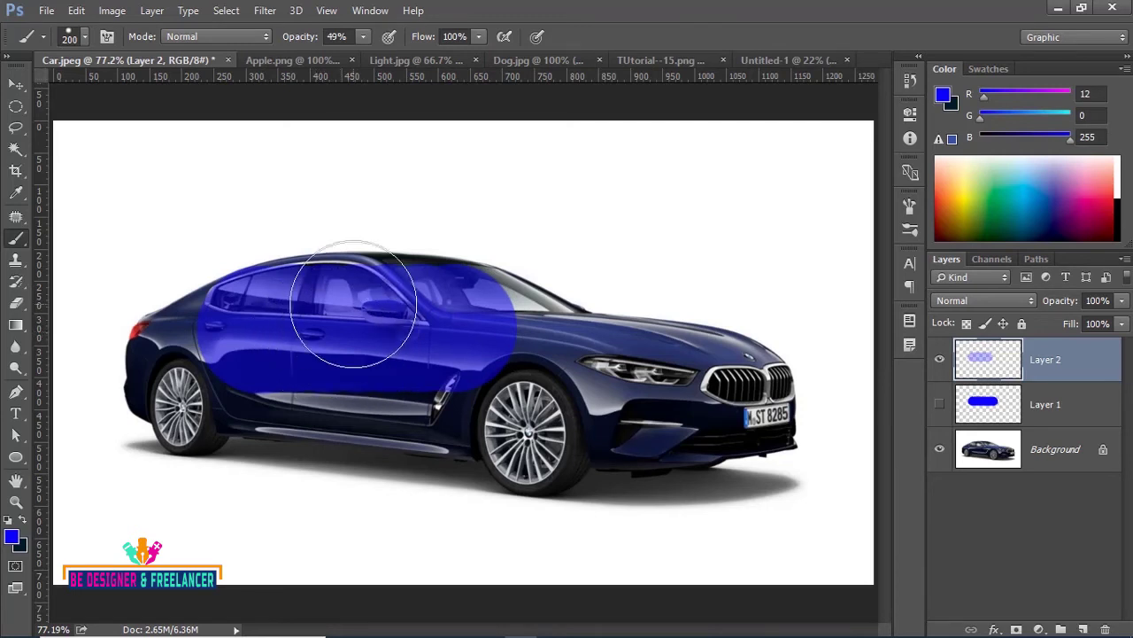
pyautogui.hotkey('ctrl', 'z')
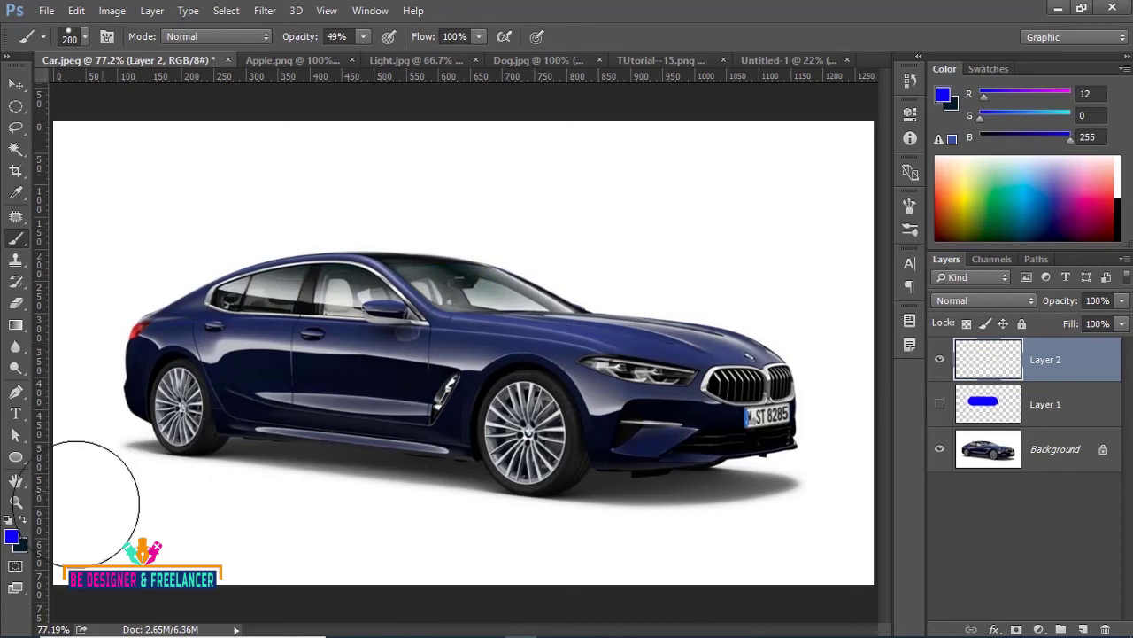
# Step: Set the foreground to red (251, 5, 22) and dab a soft red circle on the car door
pyautogui.press('i')
pyautogui.click(15, 538)
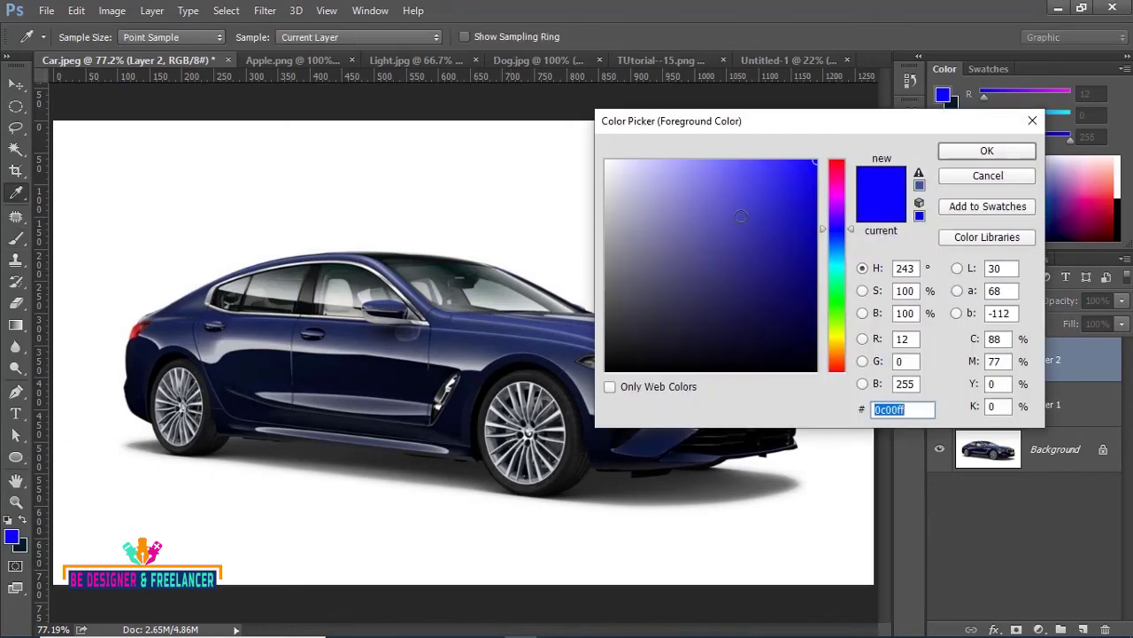
pyautogui.click(837, 163)
pyautogui.click(811, 165)
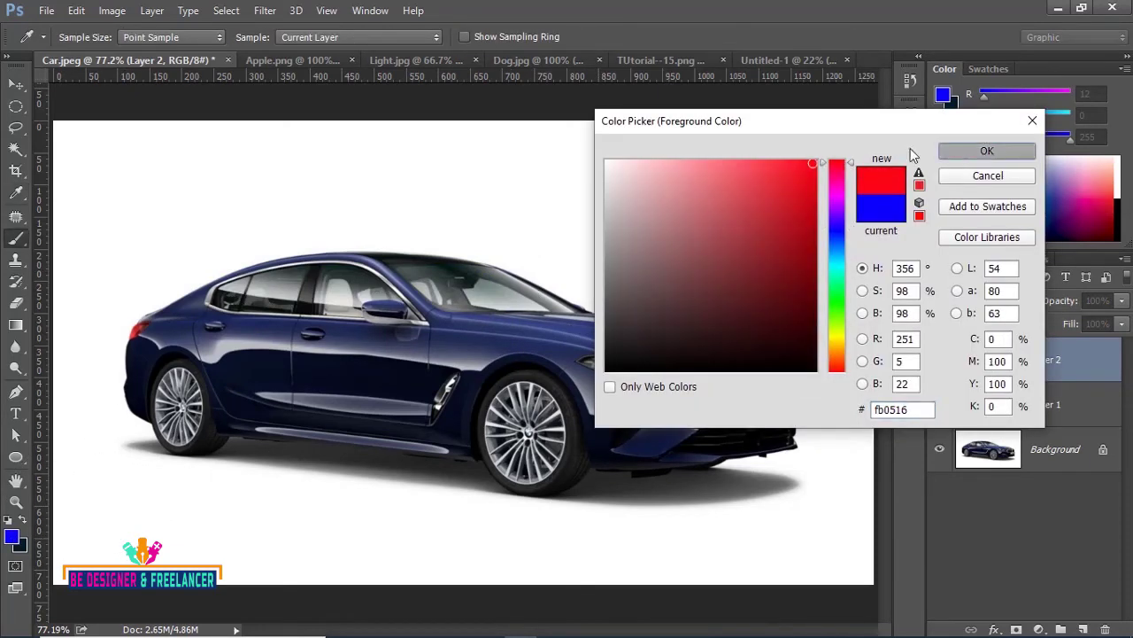
pyautogui.click(986, 150)
pyautogui.press('b')
pyautogui.click(375, 363)
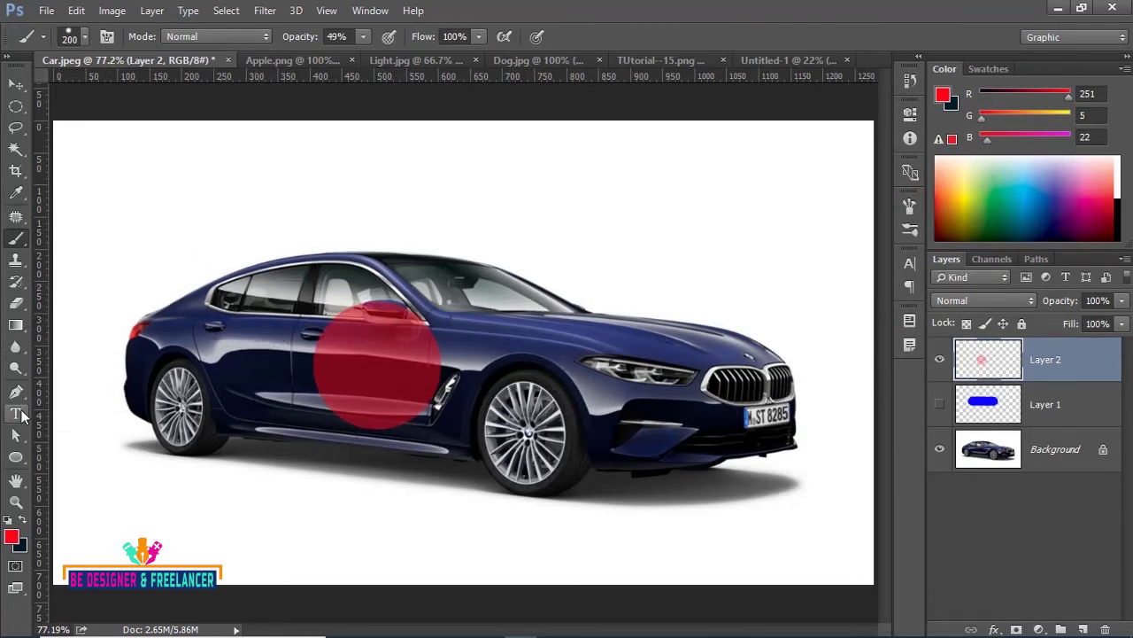
# Step: Type near-white 'SOLD' text on the red circle and move it to the circle's centre
pyautogui.click(16, 413)
pyautogui.click(340, 368)
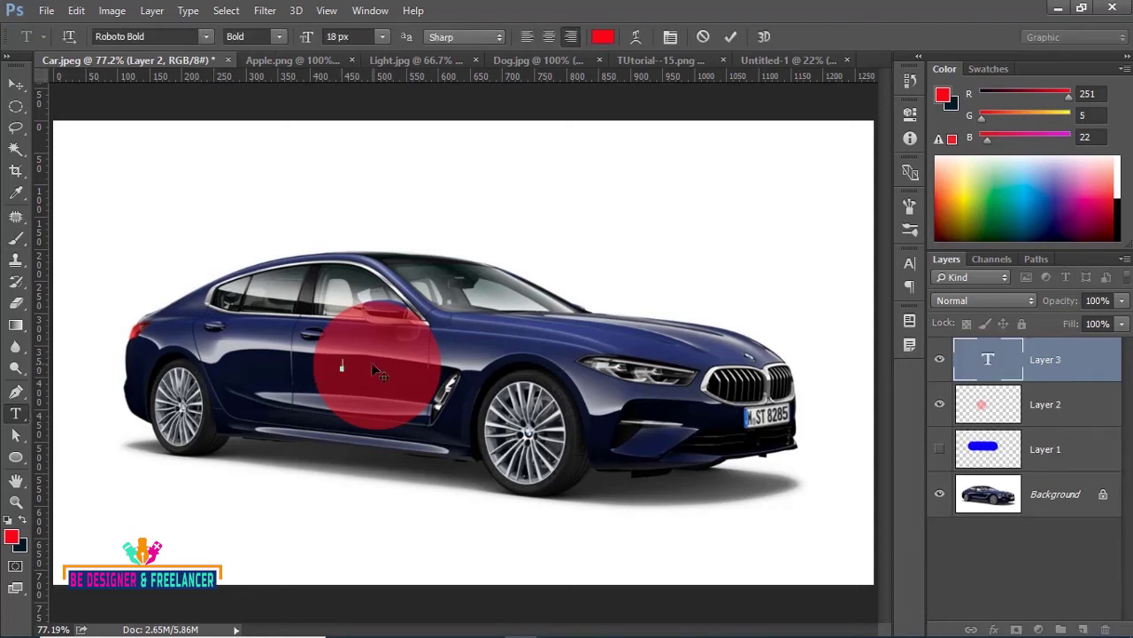
pyautogui.write('BM')
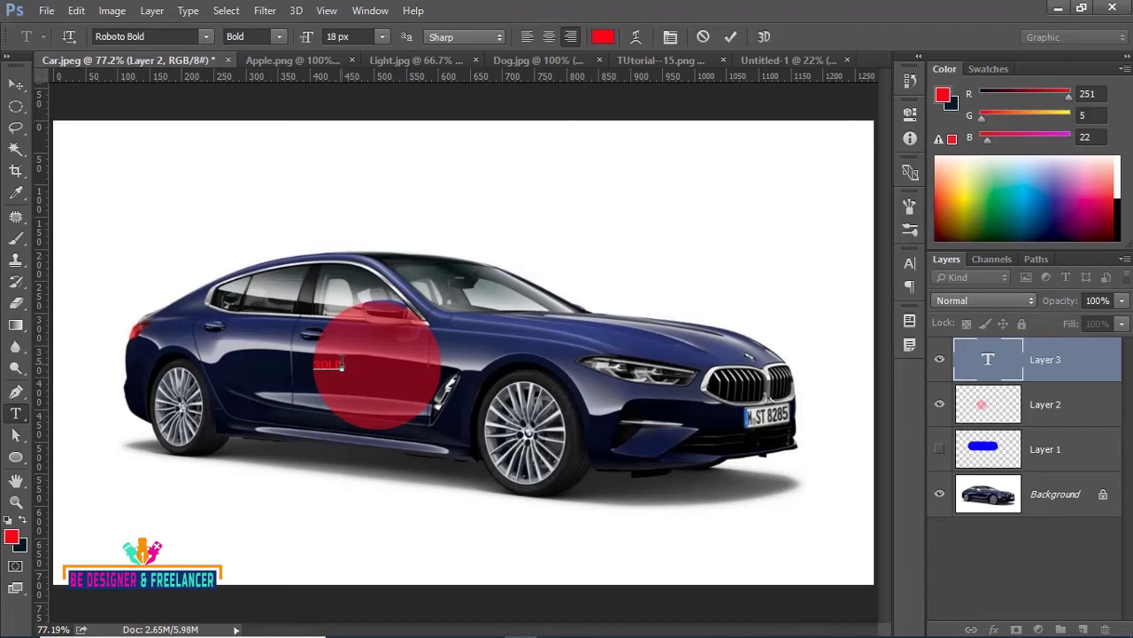
pyautogui.moveTo(345, 364); pyautogui.dragTo(282, 361)
pyautogui.click(602, 37)
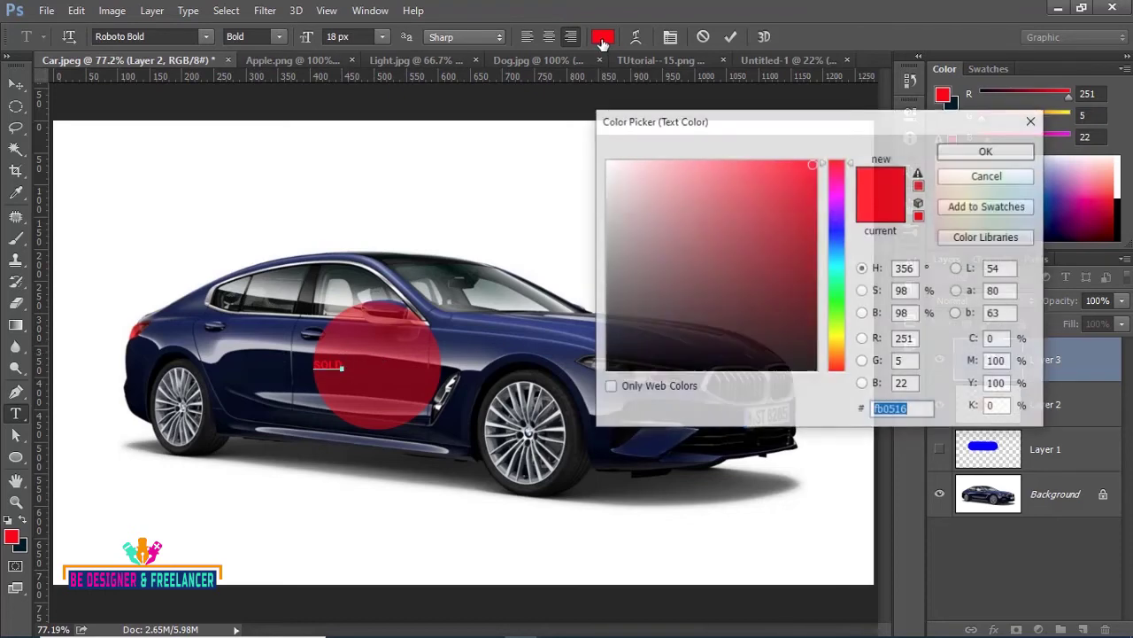
pyautogui.click(607, 163)
pyautogui.click(985, 151)
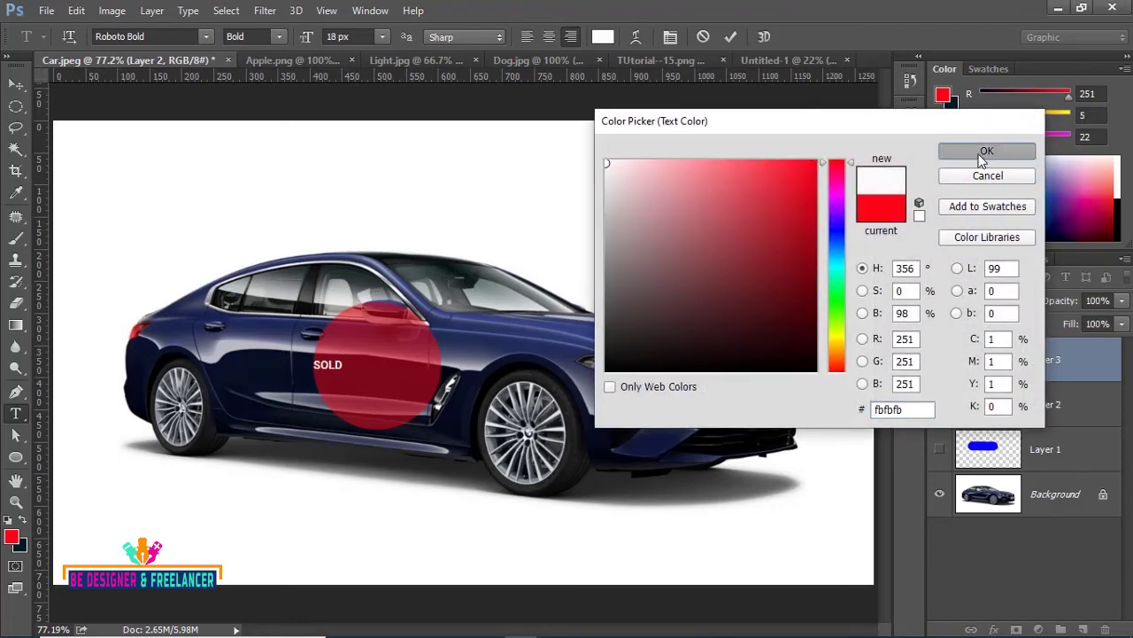
pyautogui.click(16, 83)
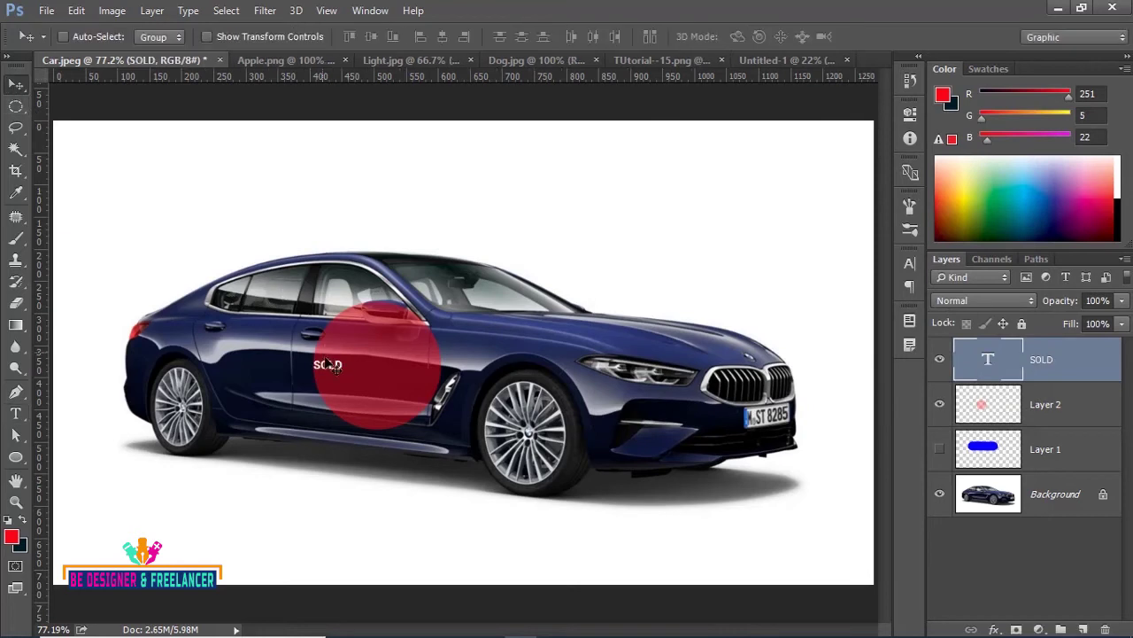
pyautogui.moveTo(338, 372); pyautogui.dragTo(388, 373)
# Step: Scale the SOLD text up with Ctrl+T to fill the circle, then make Layer 2 active with the Brush
pyautogui.hotkey('ctrl', 't')
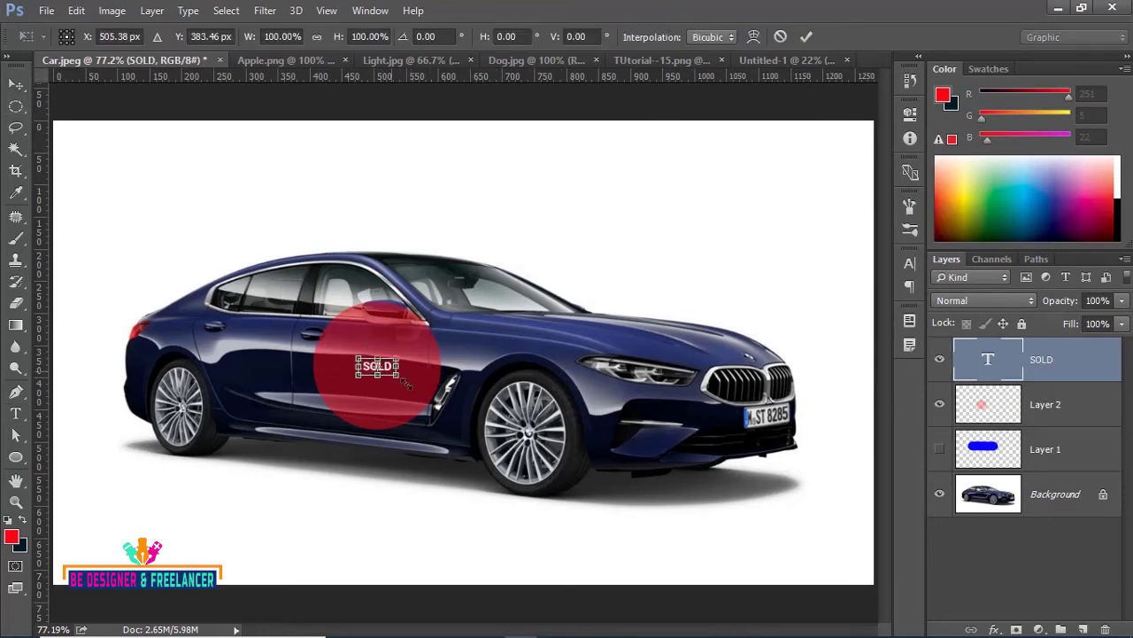
pyautogui.moveTo(405, 381); pyautogui.dragTo(434, 391)
pyautogui.press('Return')
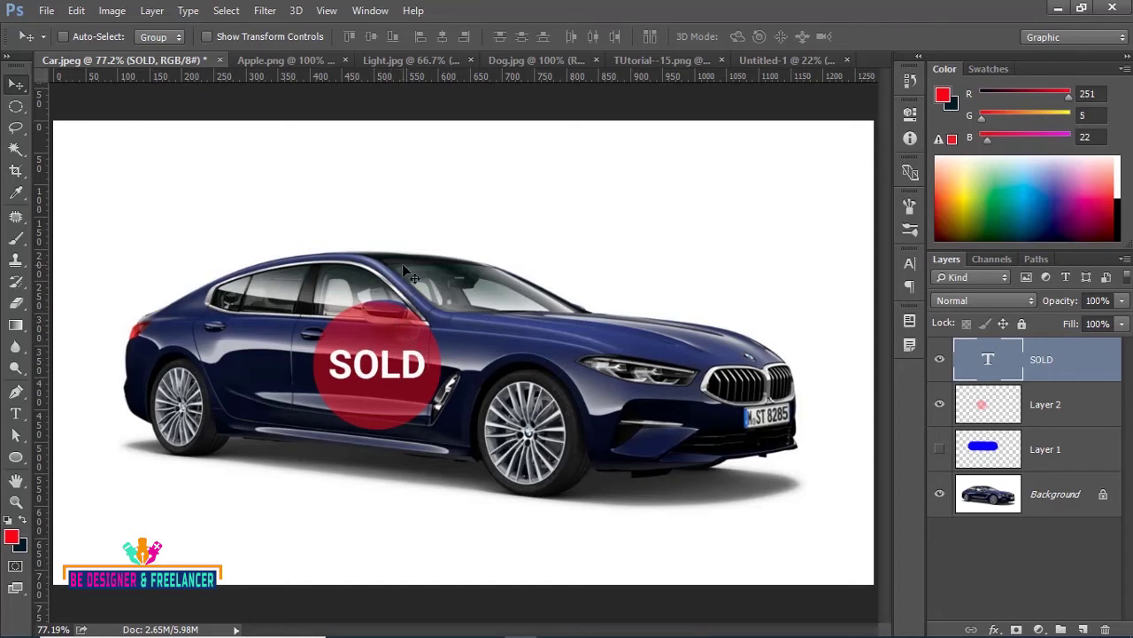
pyautogui.click(16, 237)
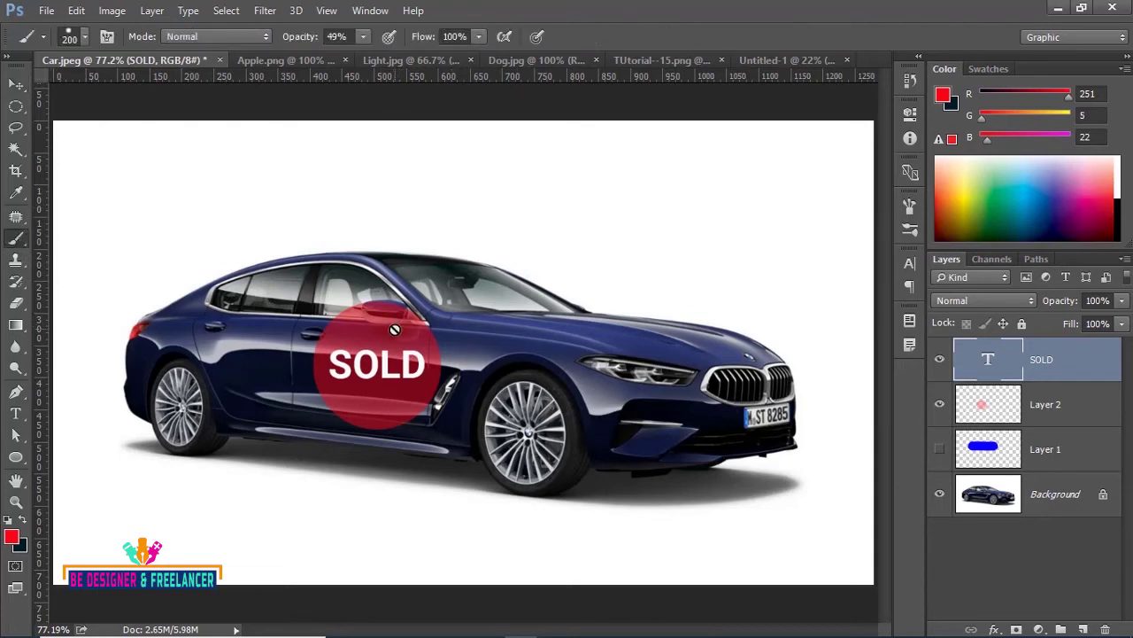
pyautogui.click(1034, 533)
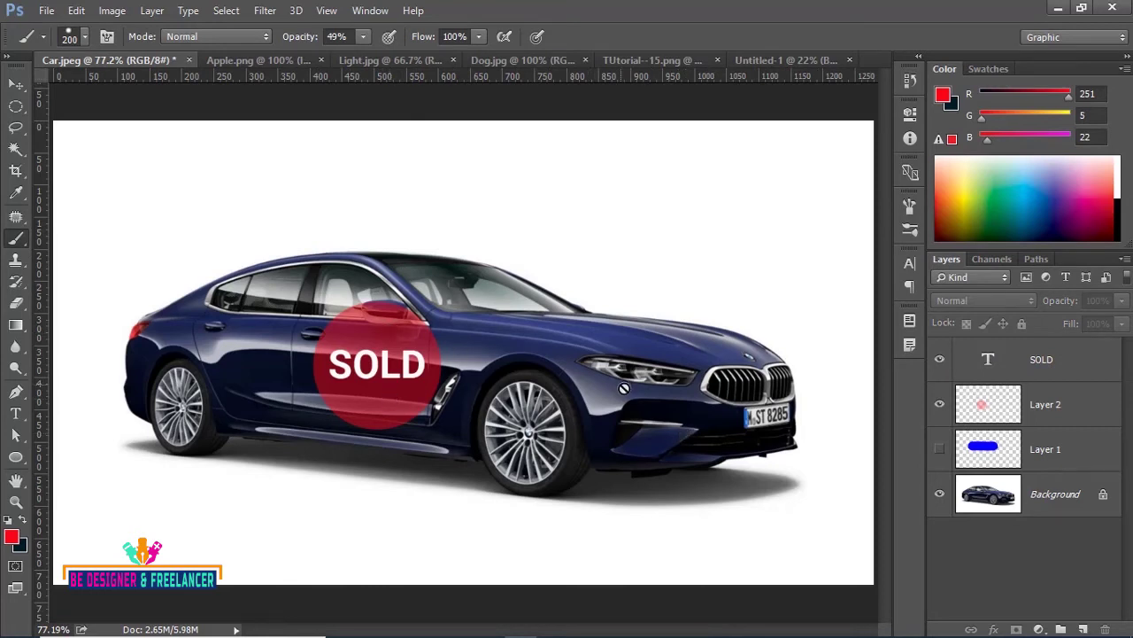
pyautogui.click(1052, 416)
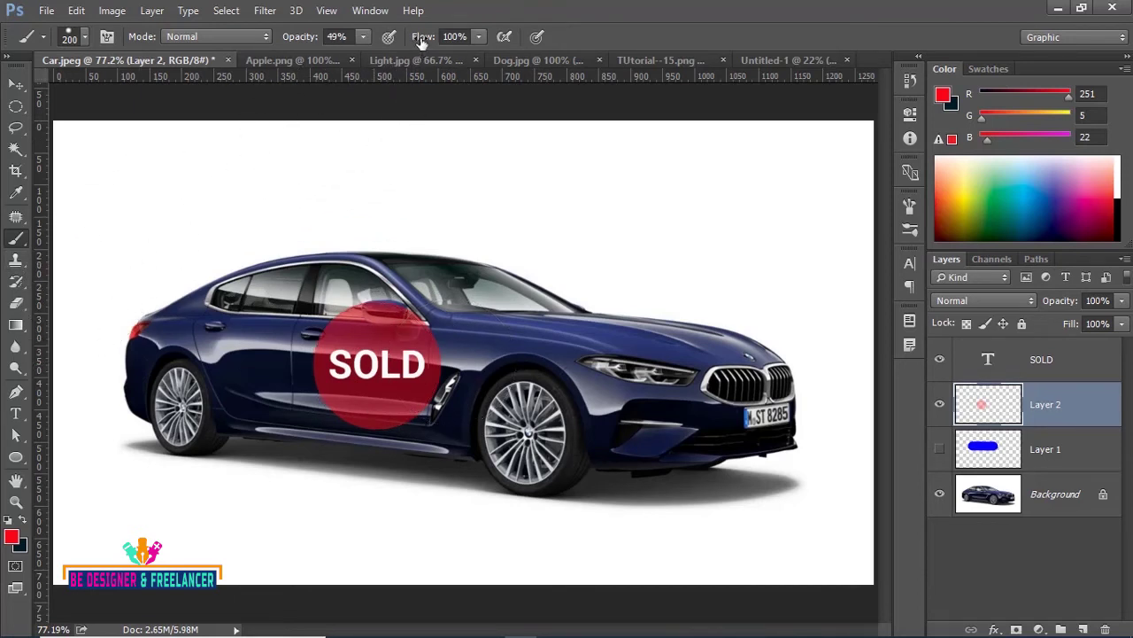
# Step: On Untitled-1, add a new layer and paint a pink stroke, then solid red strokes at 100% opacity
pyautogui.click(762, 59)
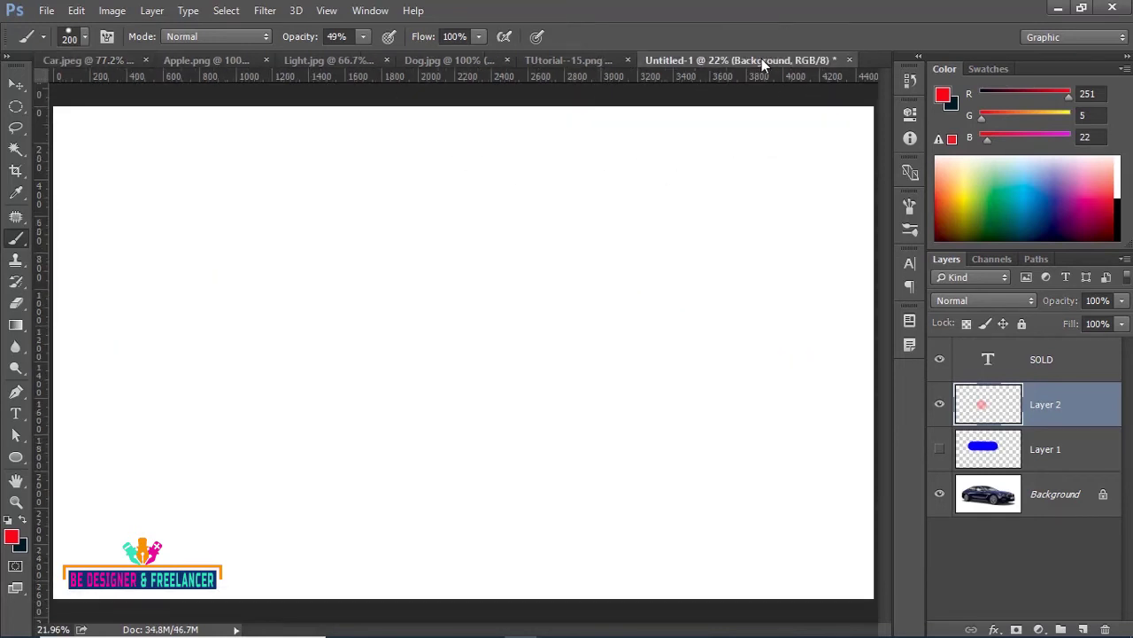
pyautogui.click(1082, 627)
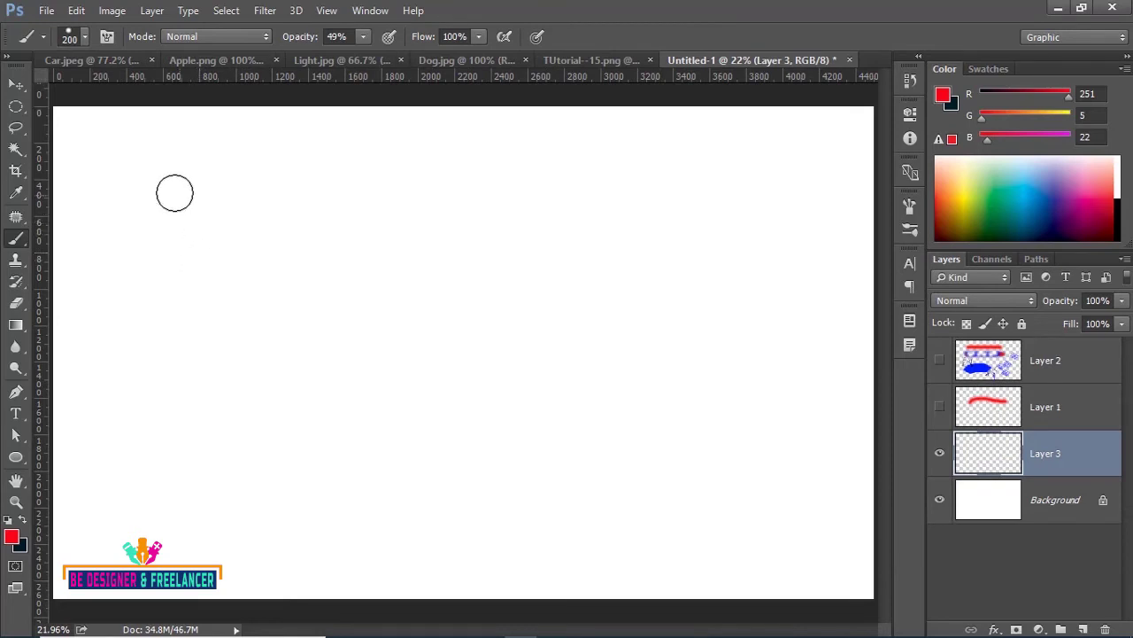
pyautogui.moveTo(169, 192); pyautogui.dragTo(497, 190)
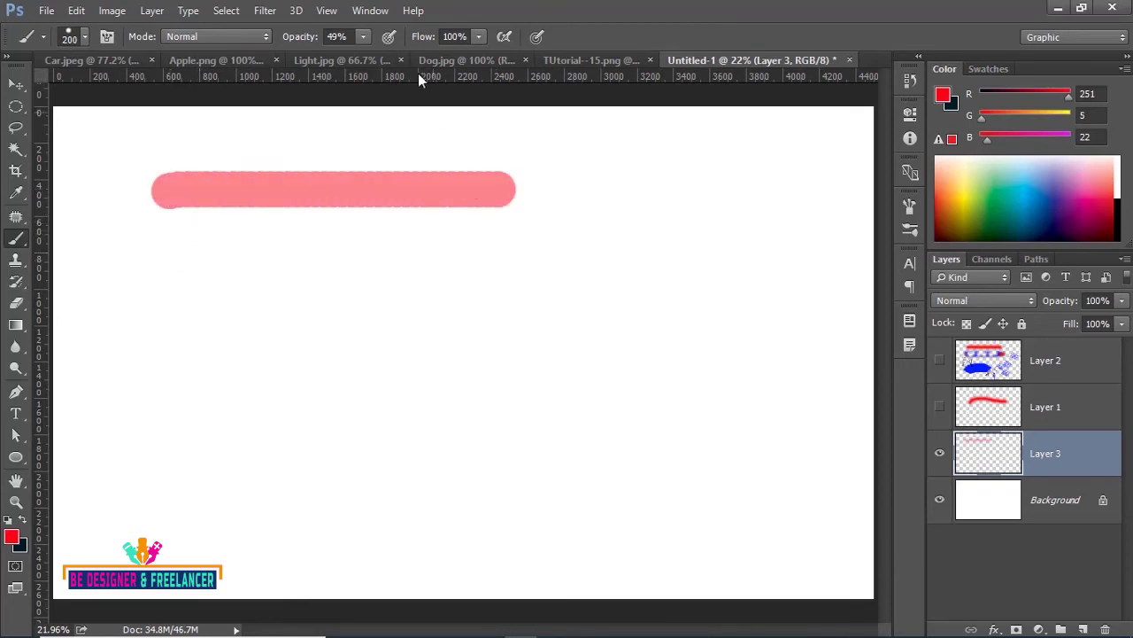
pyautogui.click(362, 38)
pyautogui.moveTo(363, 55); pyautogui.dragTo(410, 55)
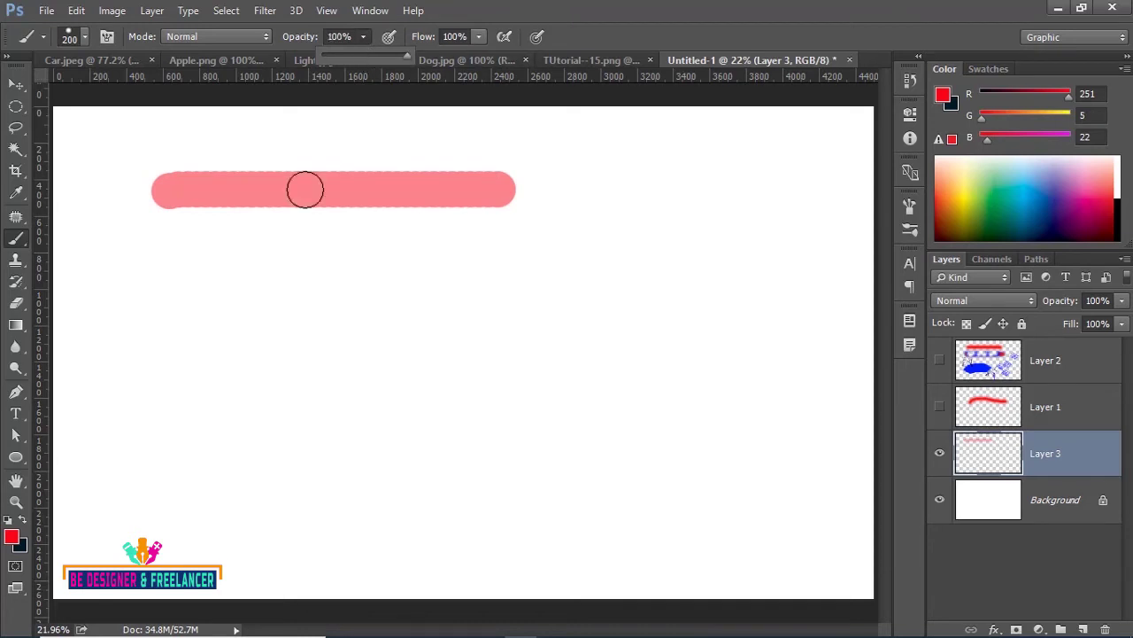
pyautogui.moveTo(183, 242); pyautogui.dragTo(496, 239)
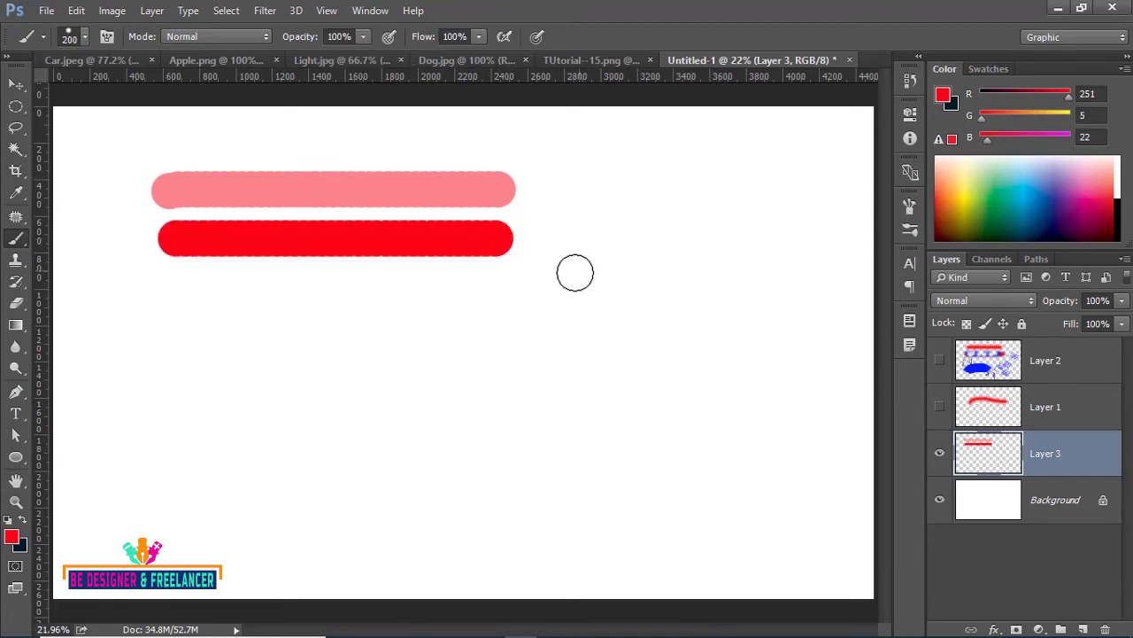
pyautogui.moveTo(228, 240); pyautogui.dragTo(515, 253)
# Step: Paint red strokes at varying brush flow, including 73% and a faint 11%
pyautogui.click(479, 36)
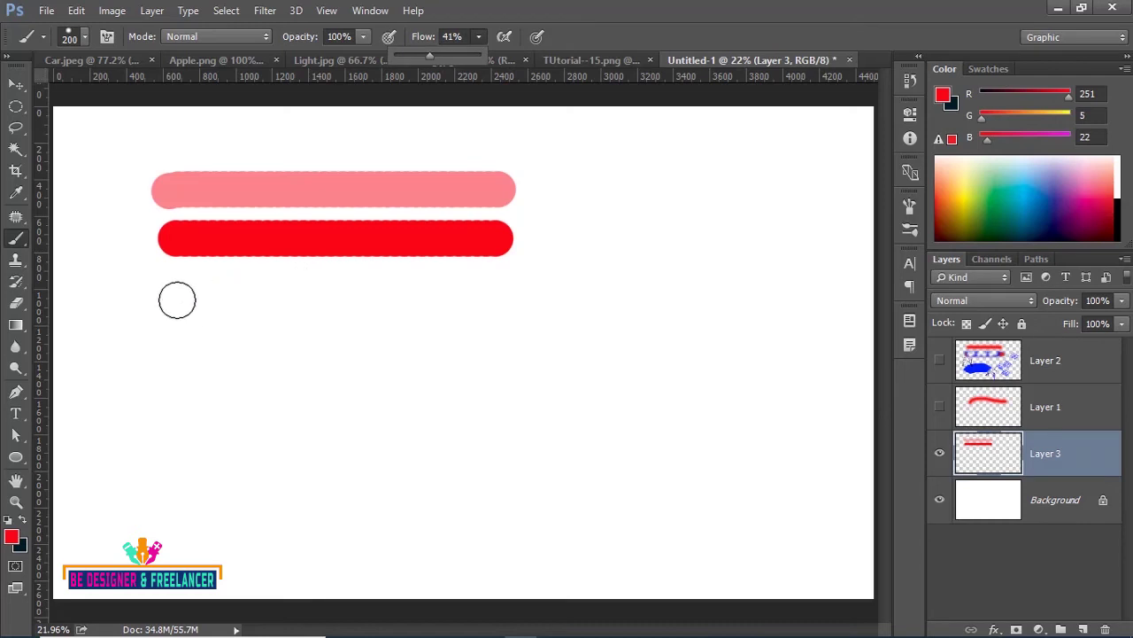
pyautogui.moveTo(172, 297); pyautogui.dragTo(492, 297)
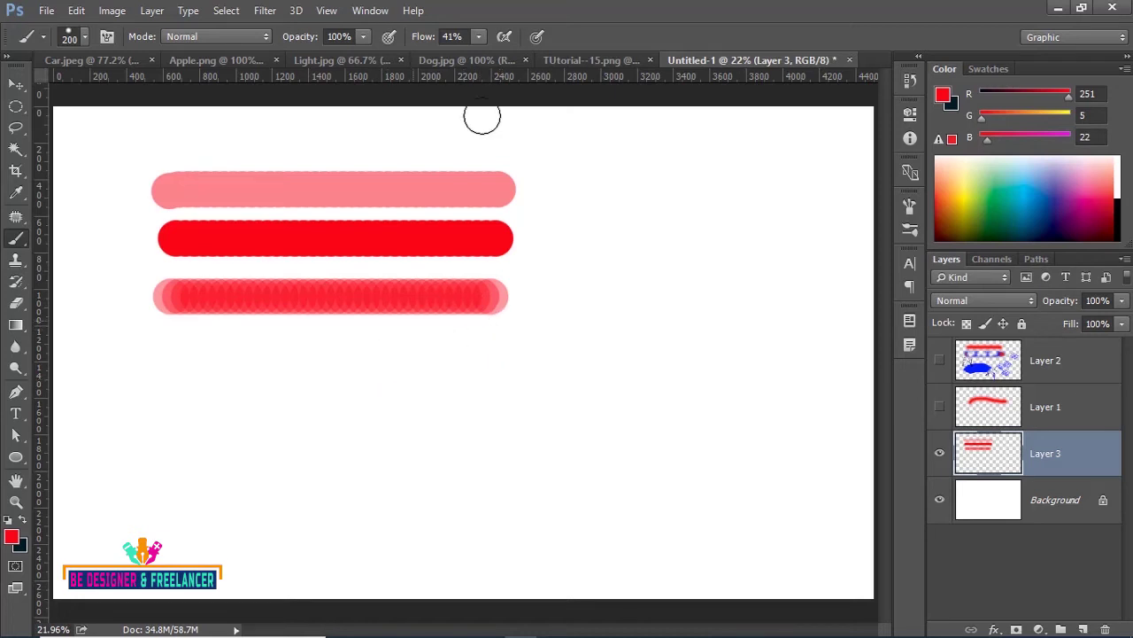
pyautogui.click(478, 37)
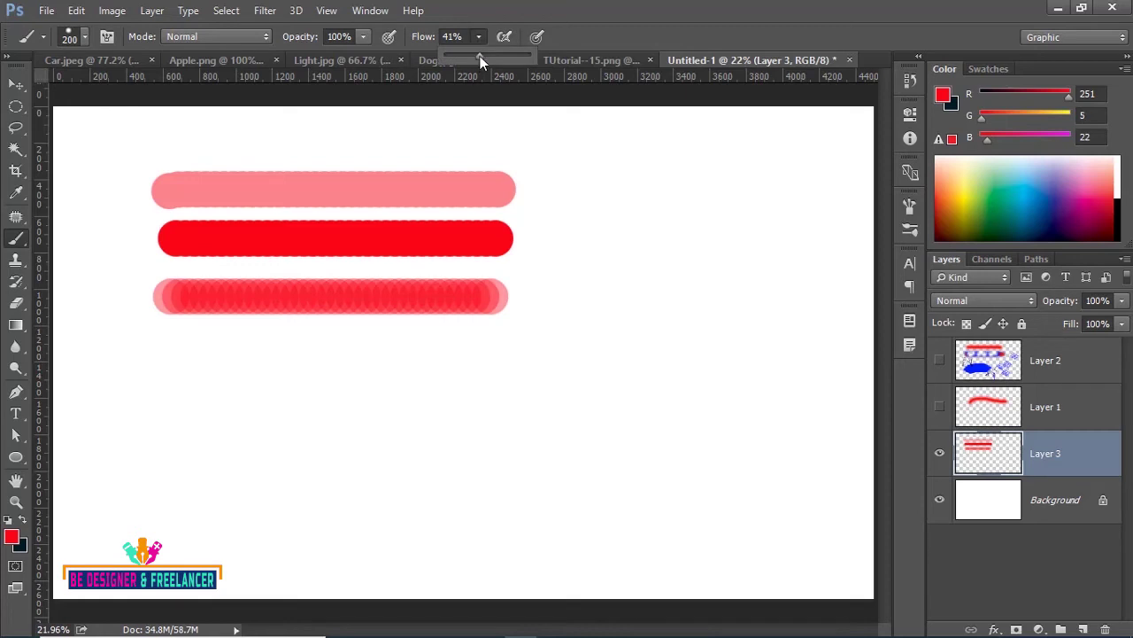
pyautogui.moveTo(480, 56); pyautogui.dragTo(505, 56)
pyautogui.moveTo(288, 357); pyautogui.dragTo(597, 348)
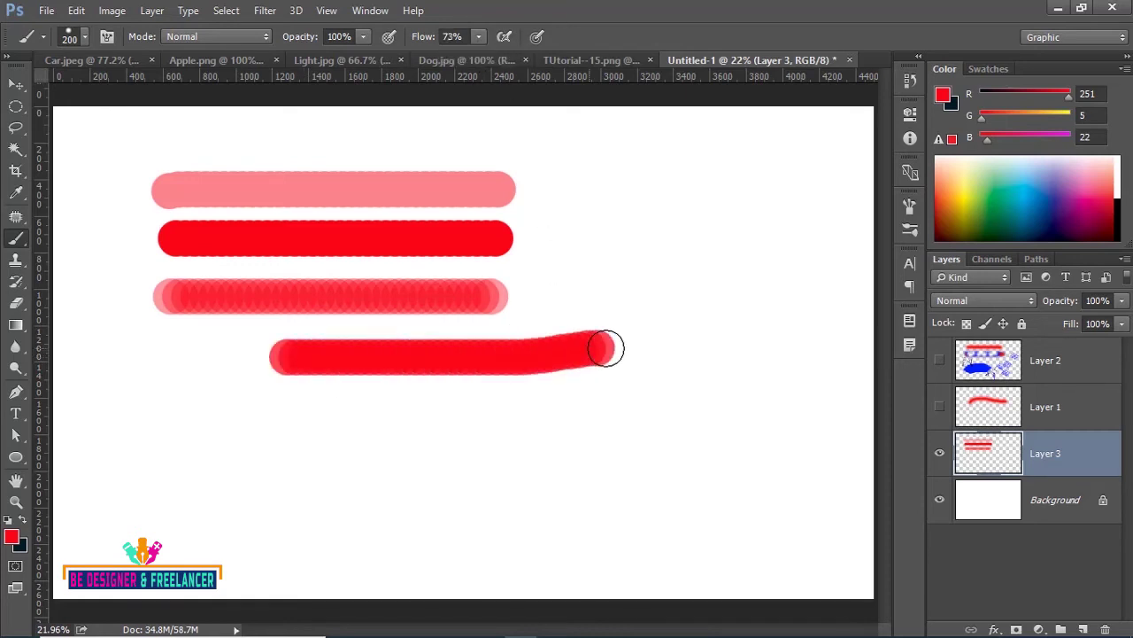
pyautogui.click(478, 37)
pyautogui.moveTo(428, 58); pyautogui.dragTo(425, 58)
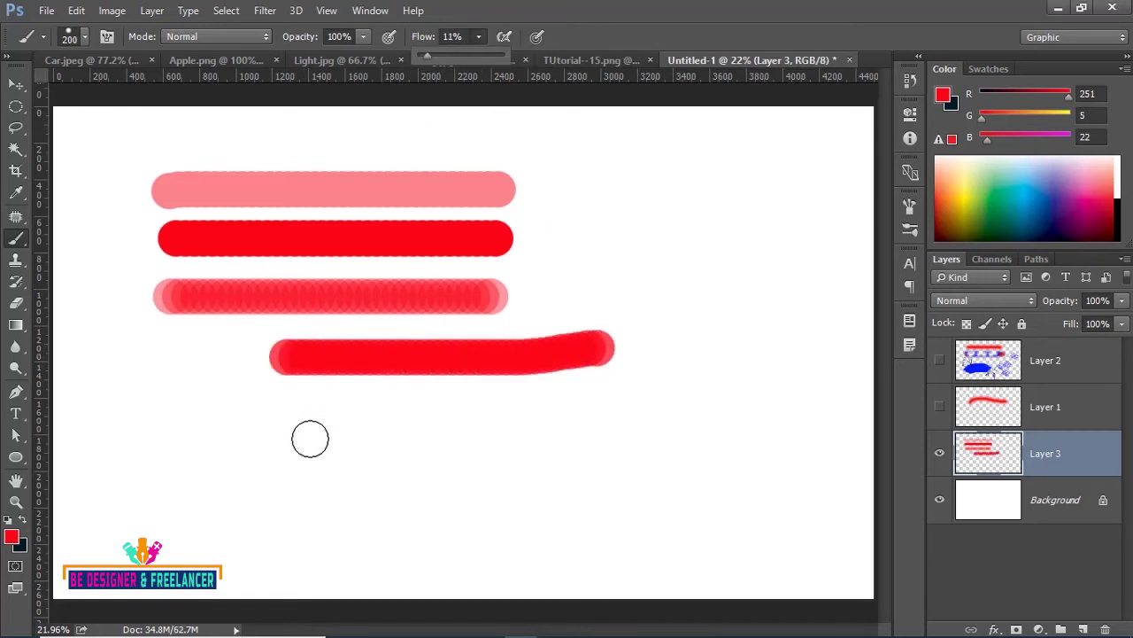
pyautogui.moveTo(199, 418); pyautogui.dragTo(431, 432)
pyautogui.moveTo(695, 149); pyautogui.dragTo(673, 417)
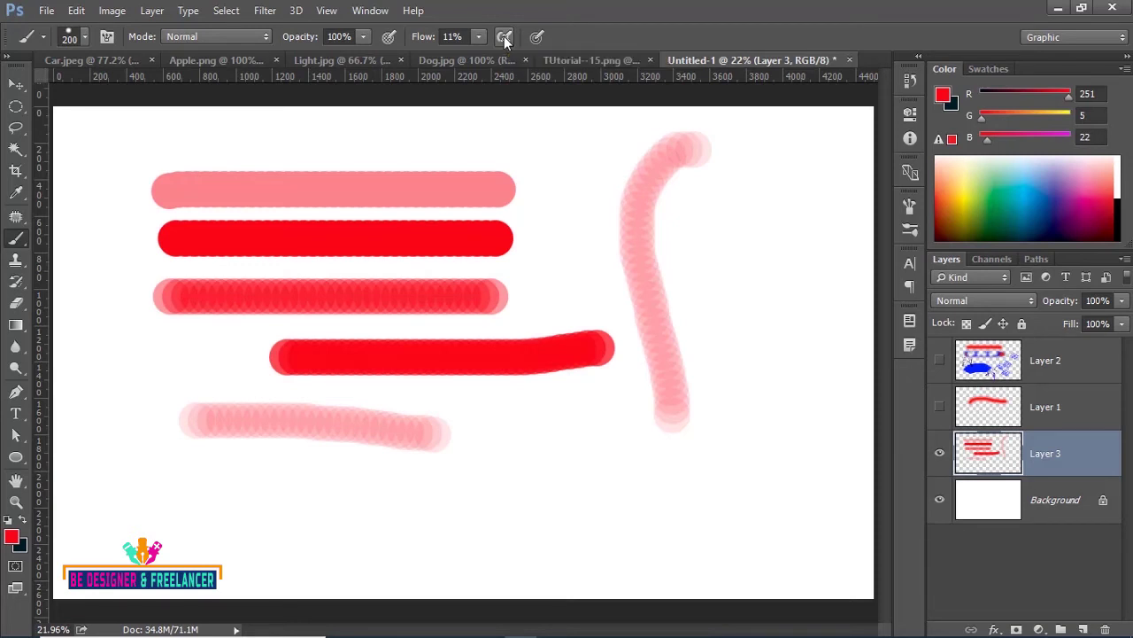
# Step: Choose a soft round brush with Hardness reduced to 0%
pyautogui.click(86, 36)
pyautogui.click(60, 210)
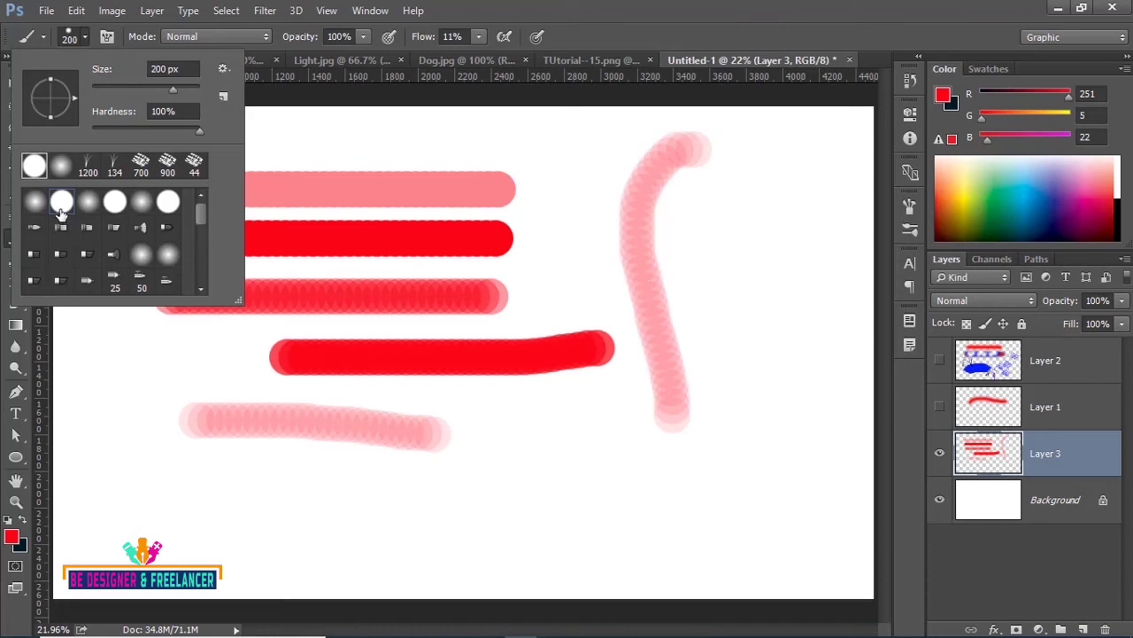
pyautogui.click(34, 206)
pyautogui.click(61, 206)
pyautogui.moveTo(200, 131); pyautogui.dragTo(88, 128)
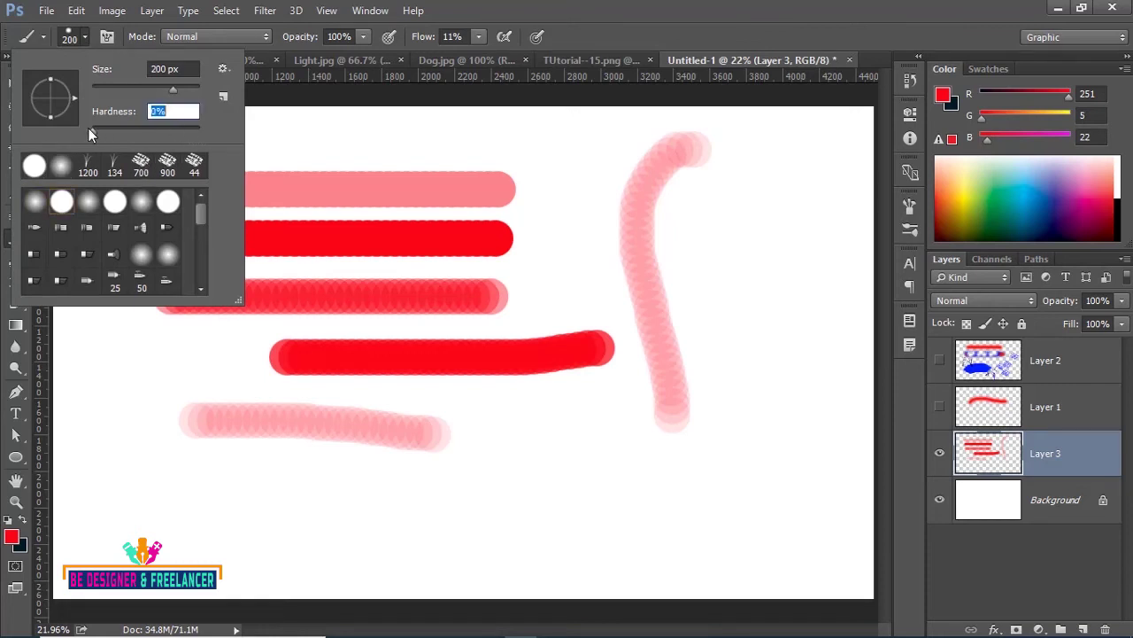
pyautogui.click(35, 204)
pyautogui.click(1021, 566)
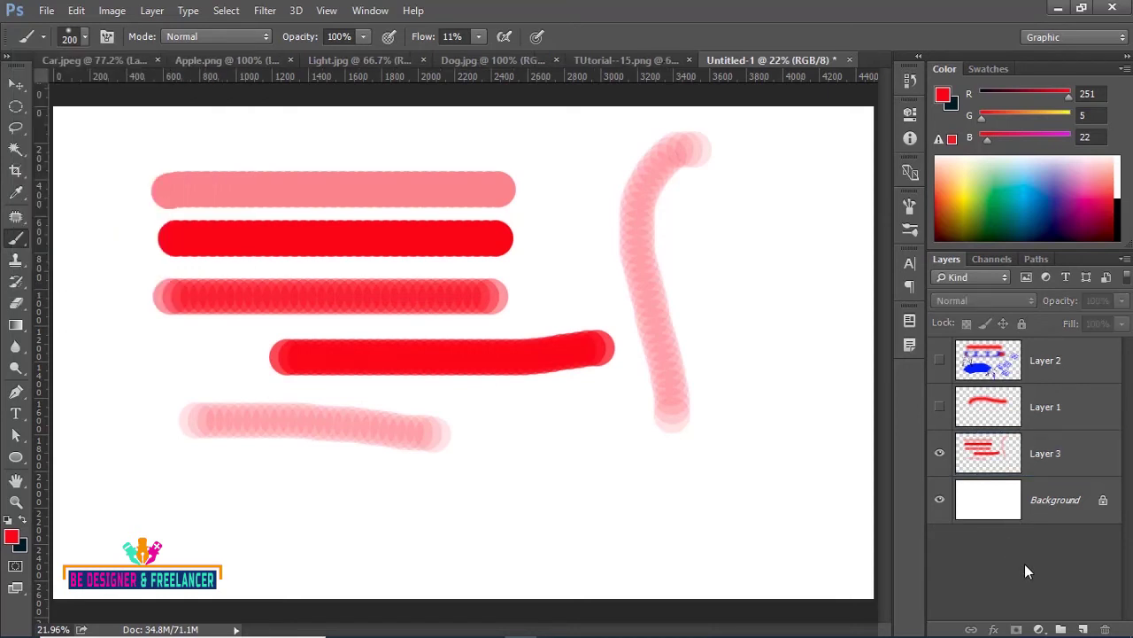
# Step: Add a new Layer 4, hide Layer 3, and set Flow 100% and brush size 500
pyautogui.click(1082, 629)
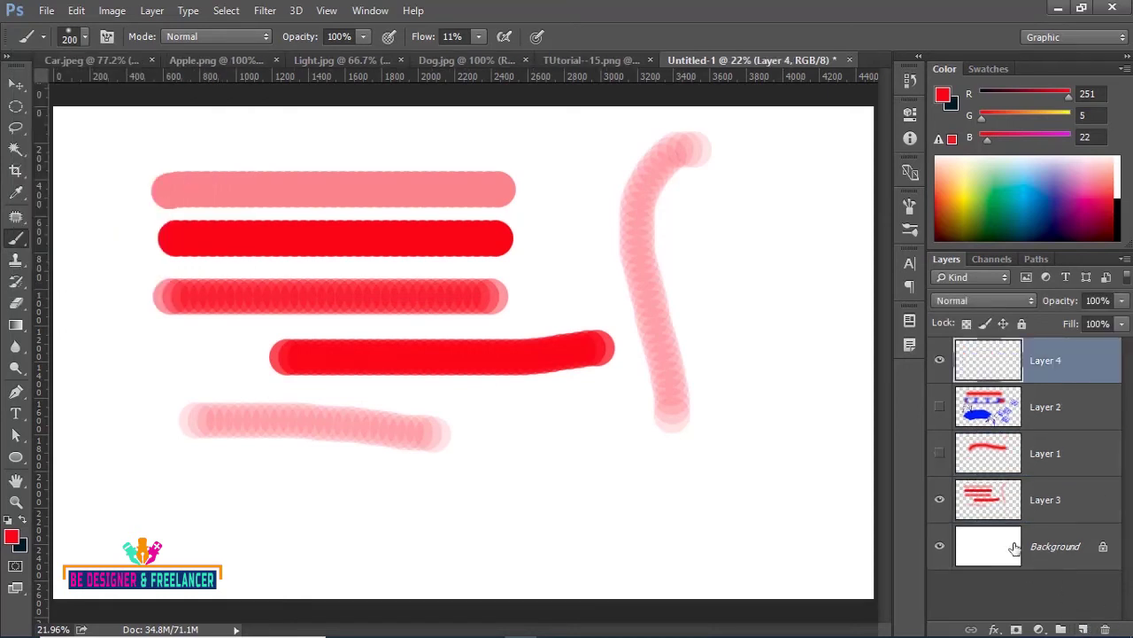
pyautogui.click(940, 500)
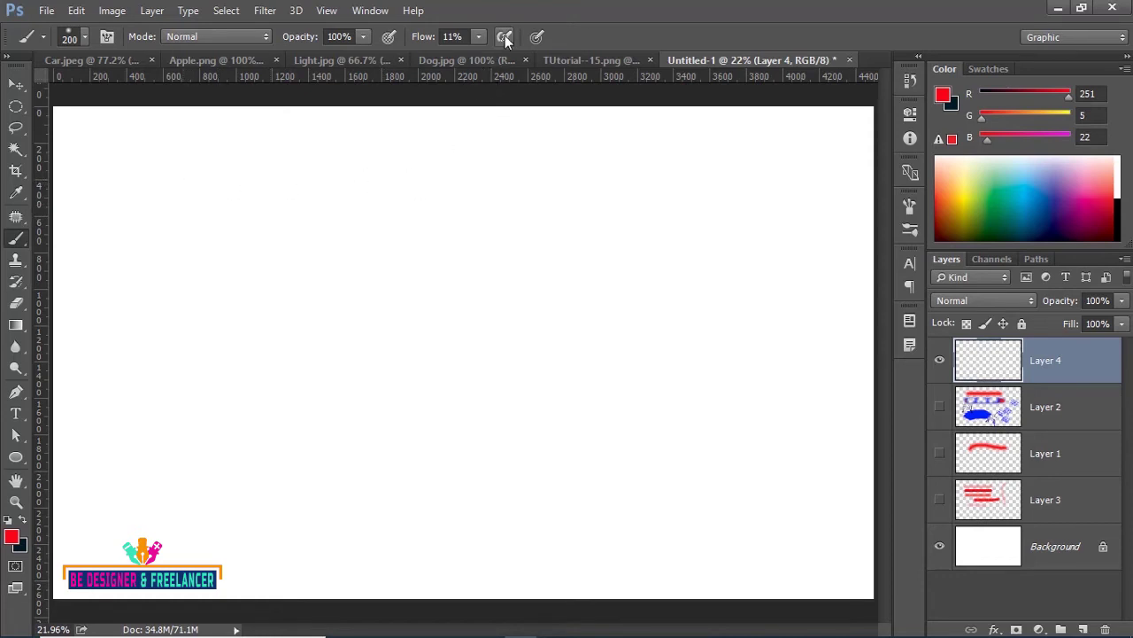
pyautogui.click(475, 36)
pyautogui.moveTo(475, 53); pyautogui.dragTo(615, 56)
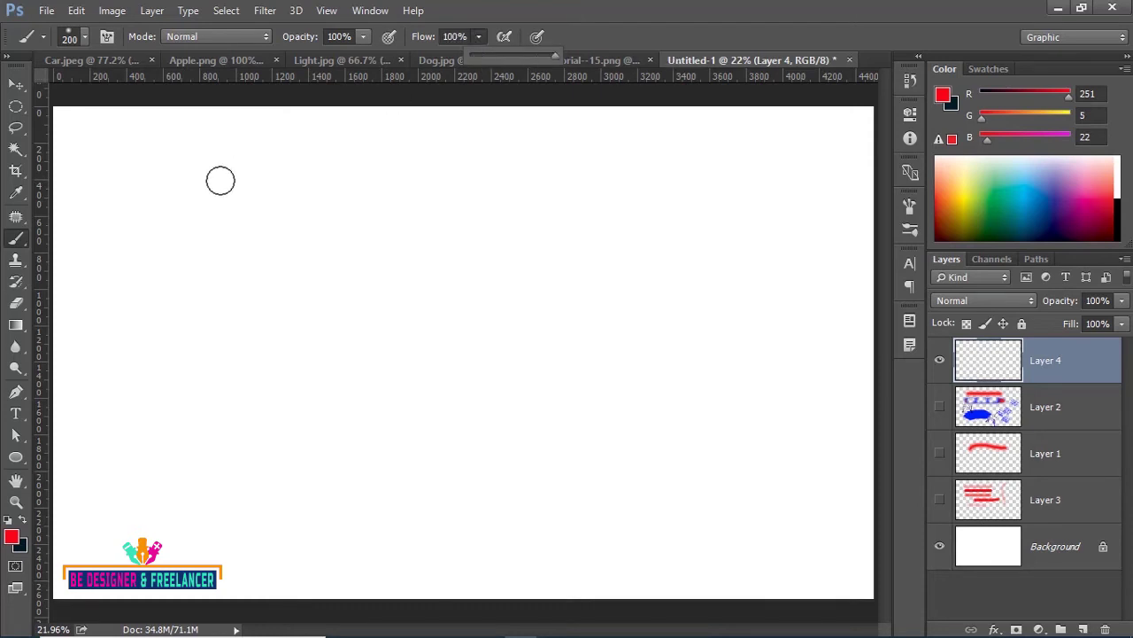
pyautogui.press(']')
pyautogui.press(']')
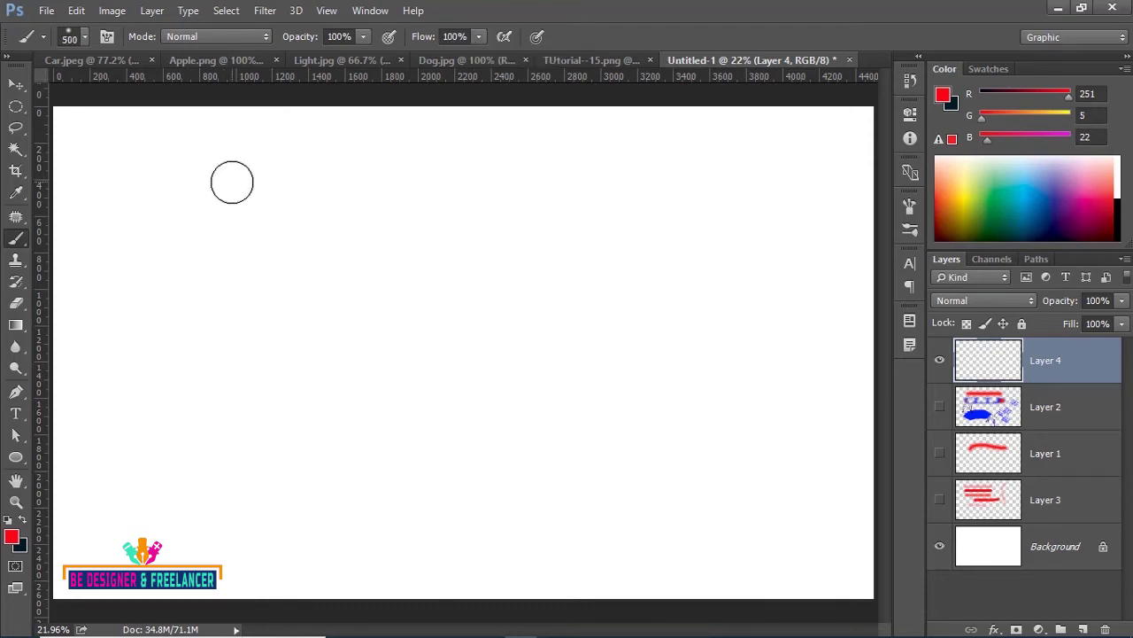
pyautogui.press(']')
pyautogui.press(']')
# Step: Paint soft red dabs and two horizontal strokes, toggling airbrush build-up on and off
pyautogui.click(336, 206)
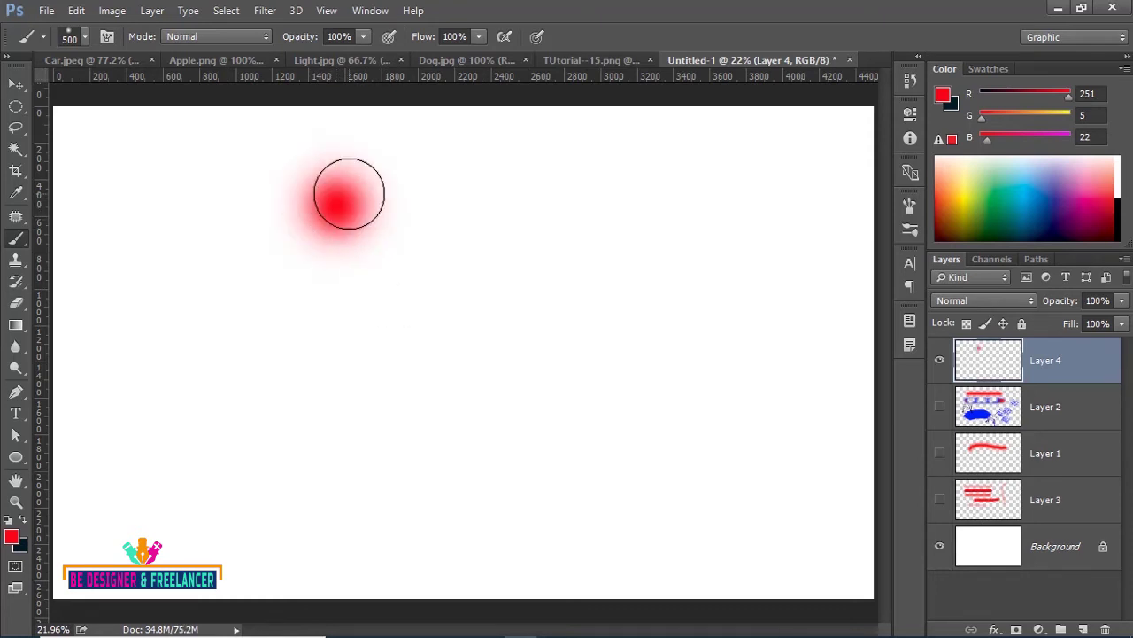
pyautogui.click(503, 37)
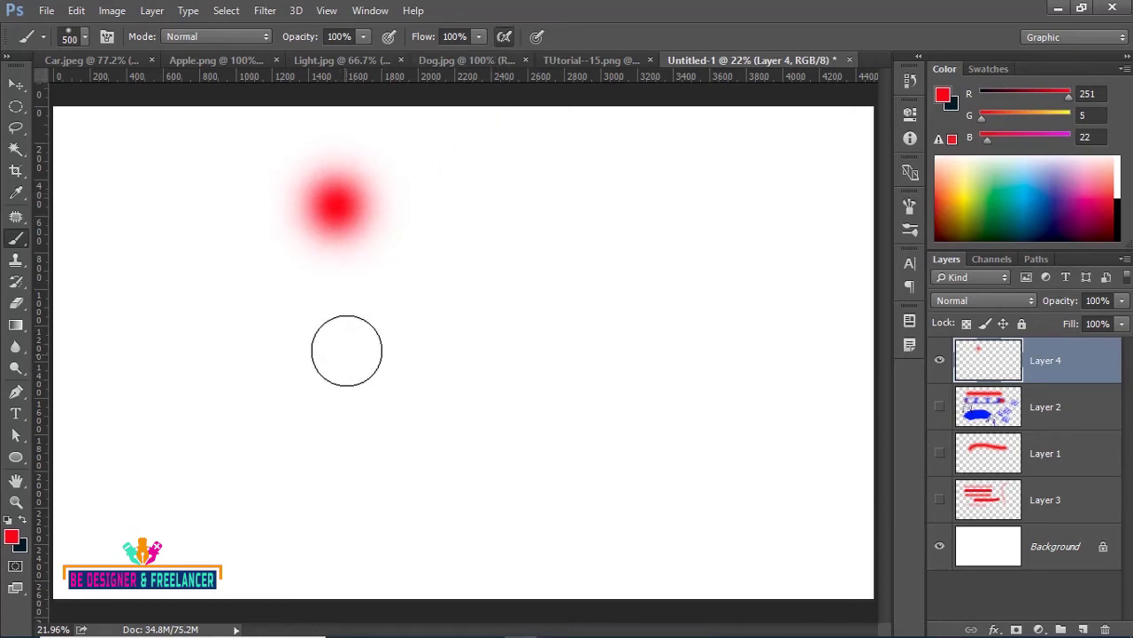
pyautogui.moveTo(347, 341); pyautogui.dragTo(347, 342)
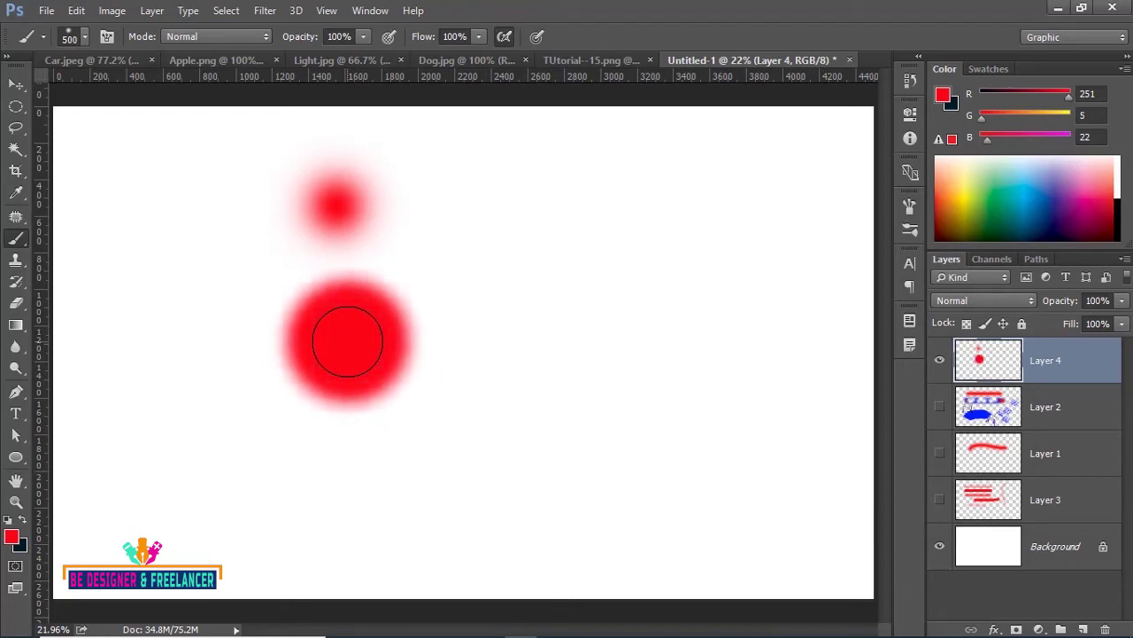
pyautogui.click(503, 37)
pyautogui.moveTo(463, 190); pyautogui.dragTo(710, 191)
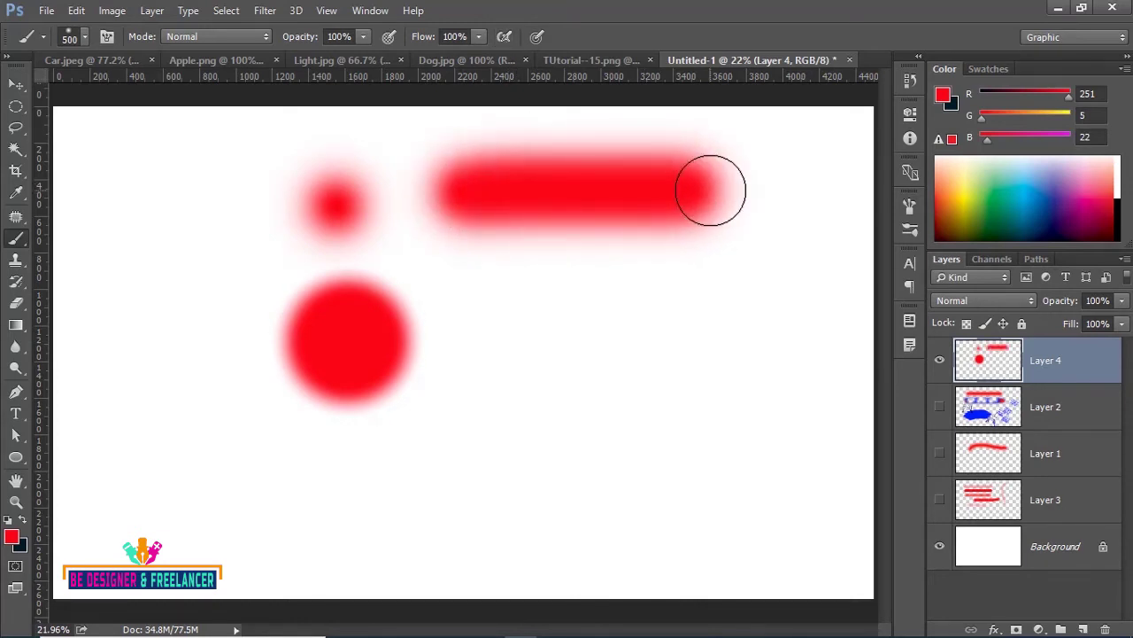
pyautogui.click(503, 36)
pyautogui.moveTo(493, 331); pyautogui.dragTo(725, 327)
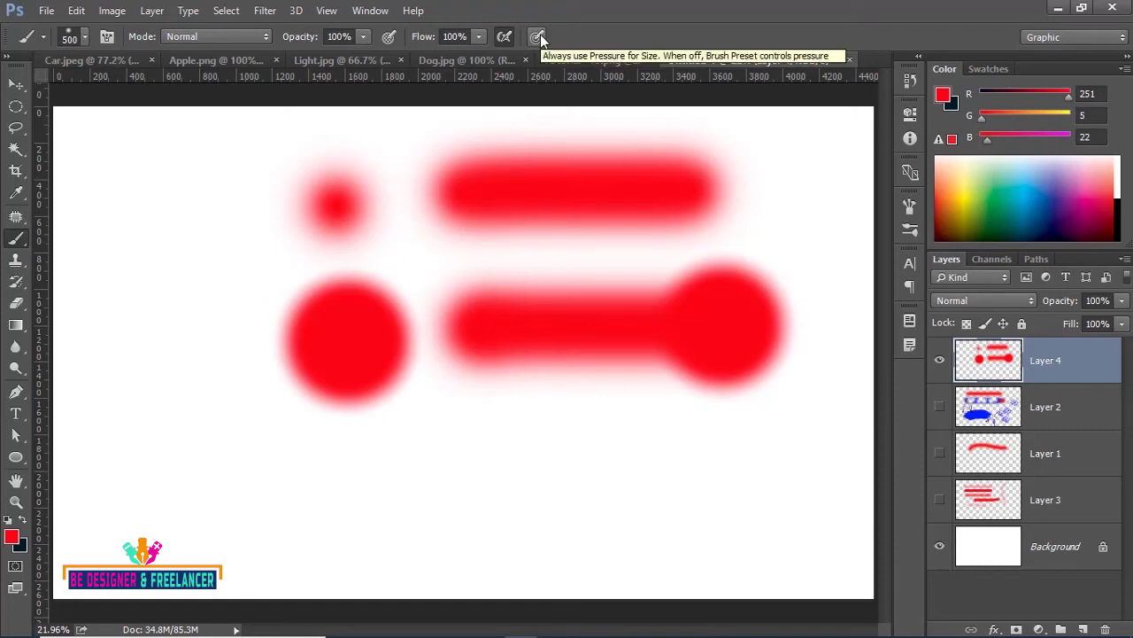
pyautogui.click(21, 244)
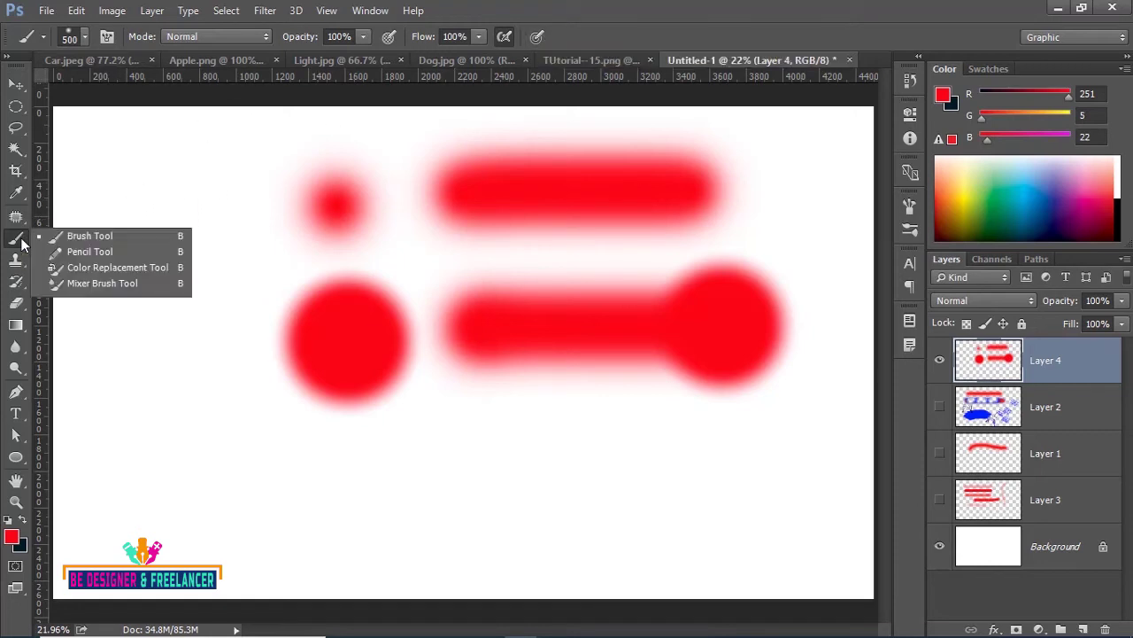
# Step: With the Pencil on a new Layer 5 and Layer 4 hidden, draw two curved and two straight red strokes
pyautogui.click(80, 251)
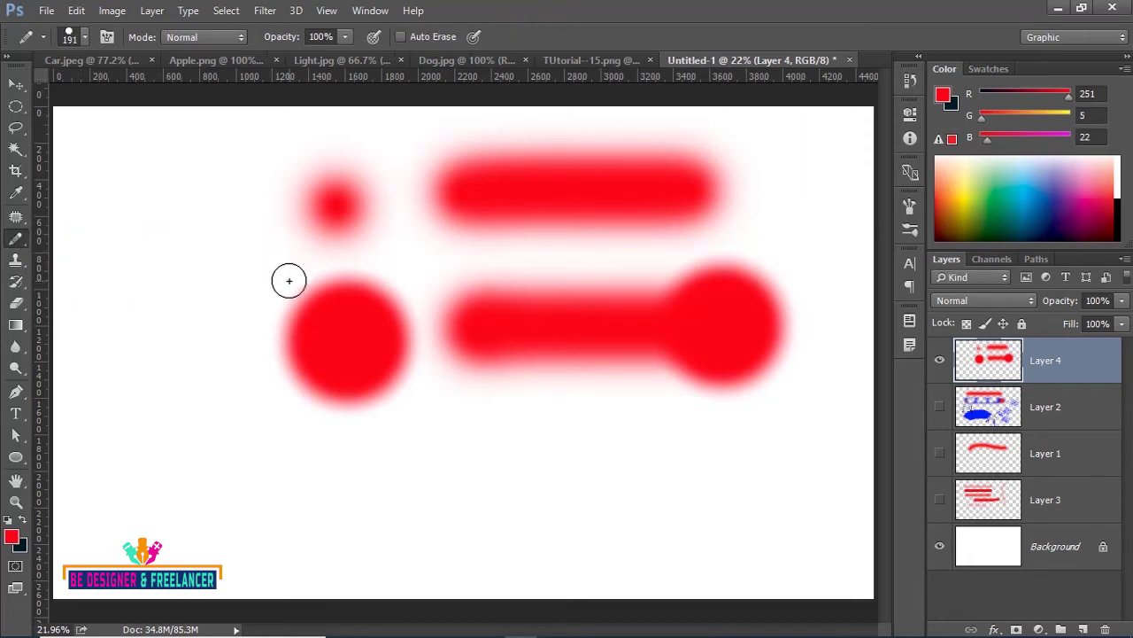
pyautogui.click(941, 361)
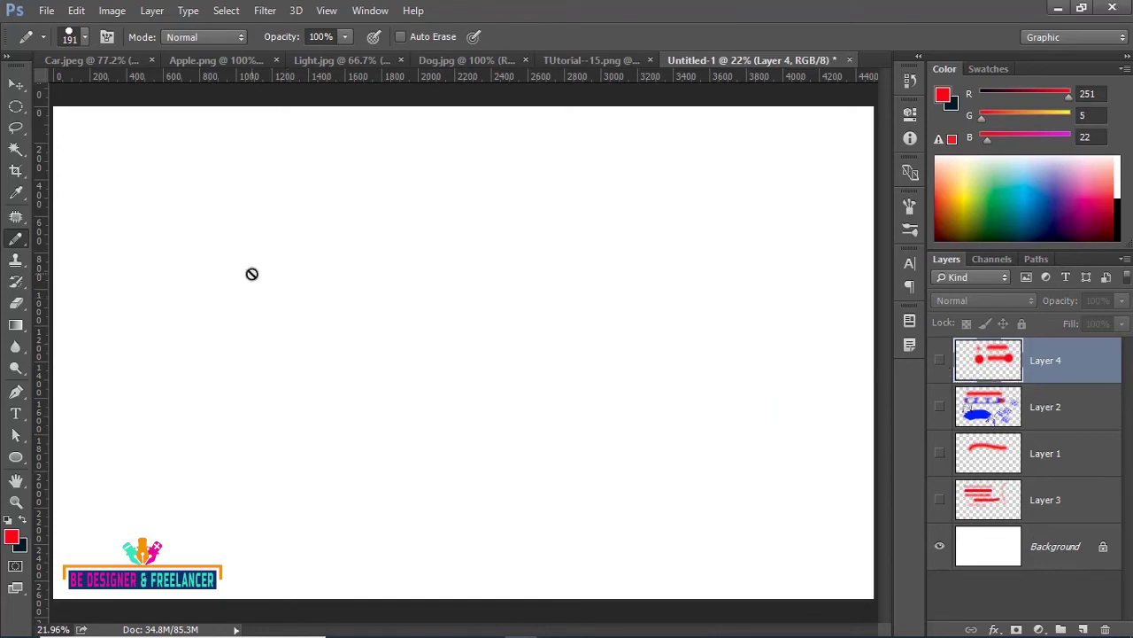
pyautogui.click(1083, 628)
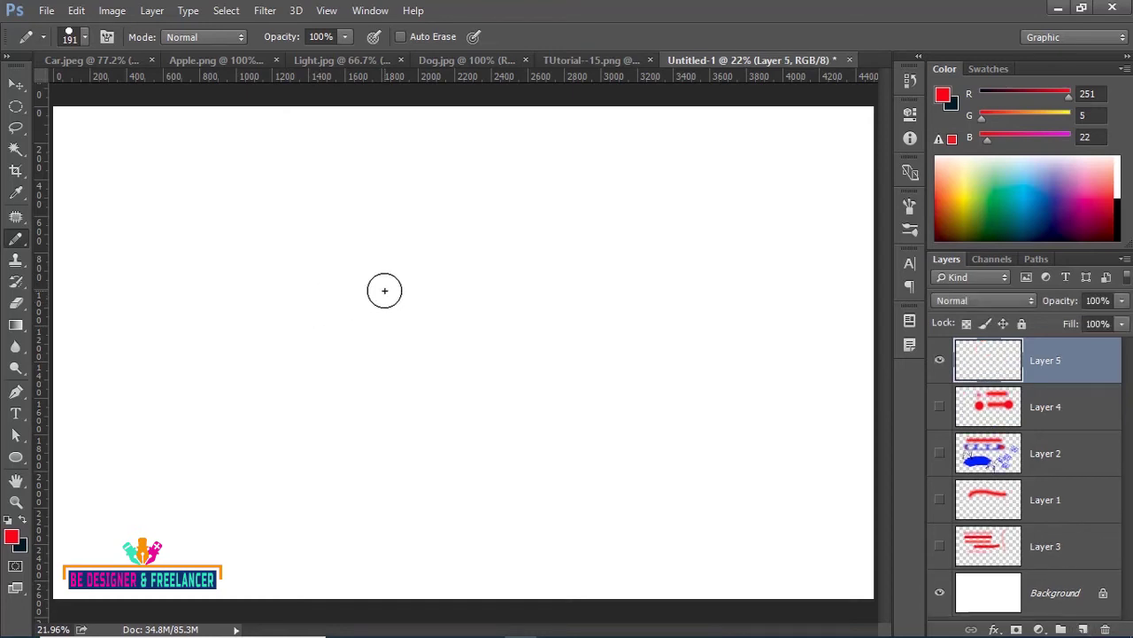
pyautogui.moveTo(168, 236)
pyautogui.mouseDown()
pyautogui.moveTo(527, 194)
pyautogui.moveTo(631, 226)
pyautogui.mouseUp()
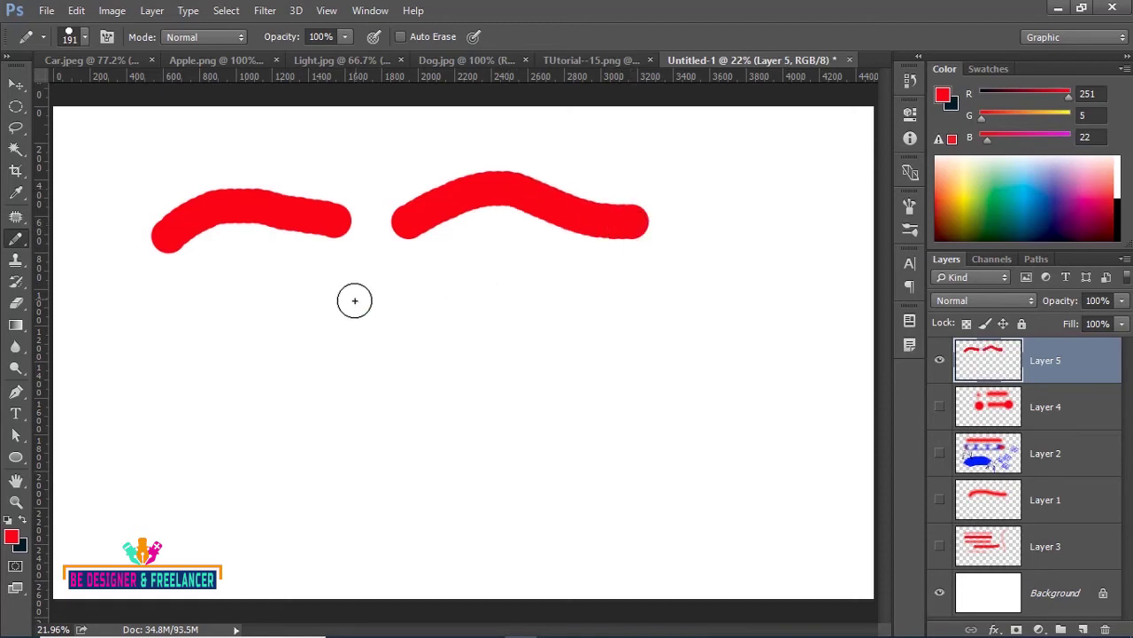
pyautogui.moveTo(443, 301); pyautogui.dragTo(196, 316)
pyautogui.moveTo(201, 366); pyautogui.dragTo(480, 365)
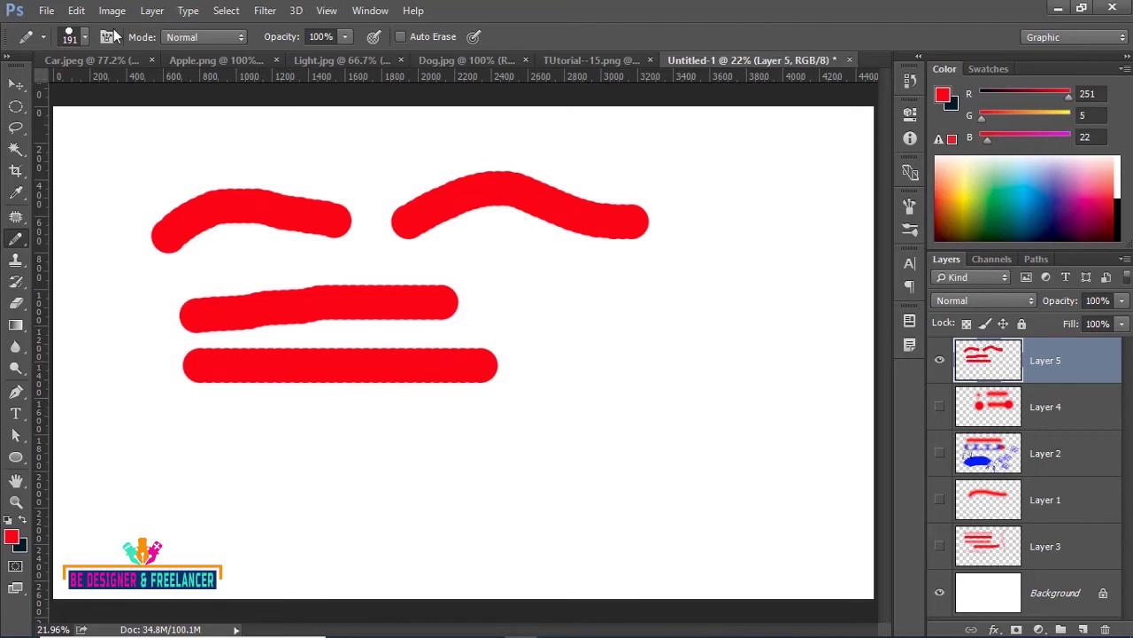
pyautogui.click(84, 36)
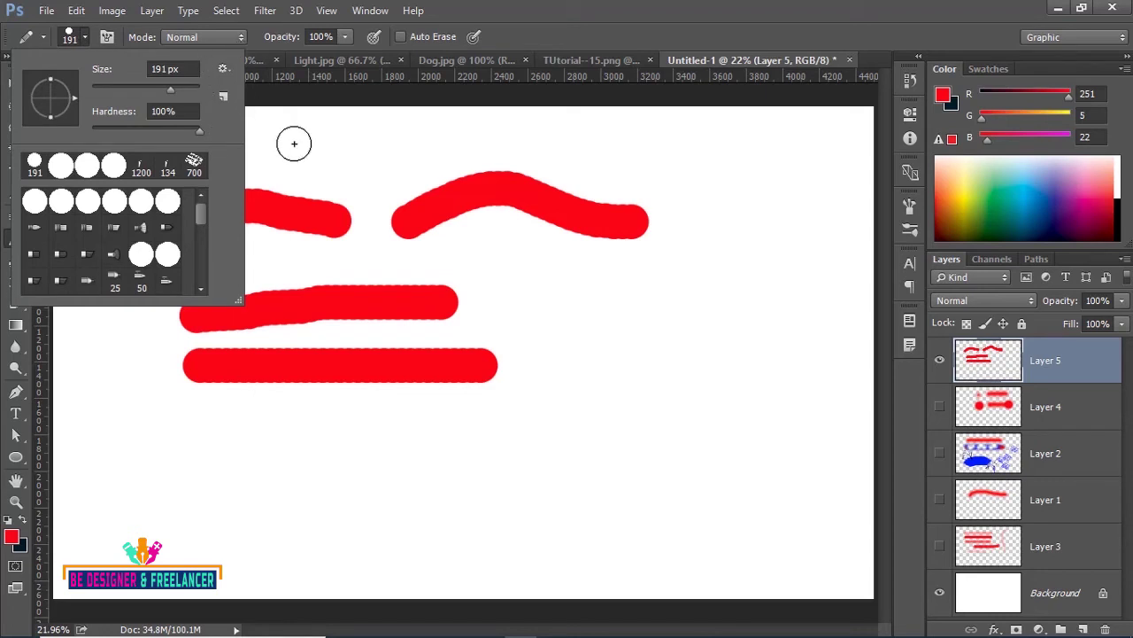
# Step: Paint a small red dot and a large 600 px red capsule at lower right
pyautogui.press('Escape')
pyautogui.click(242, 37)
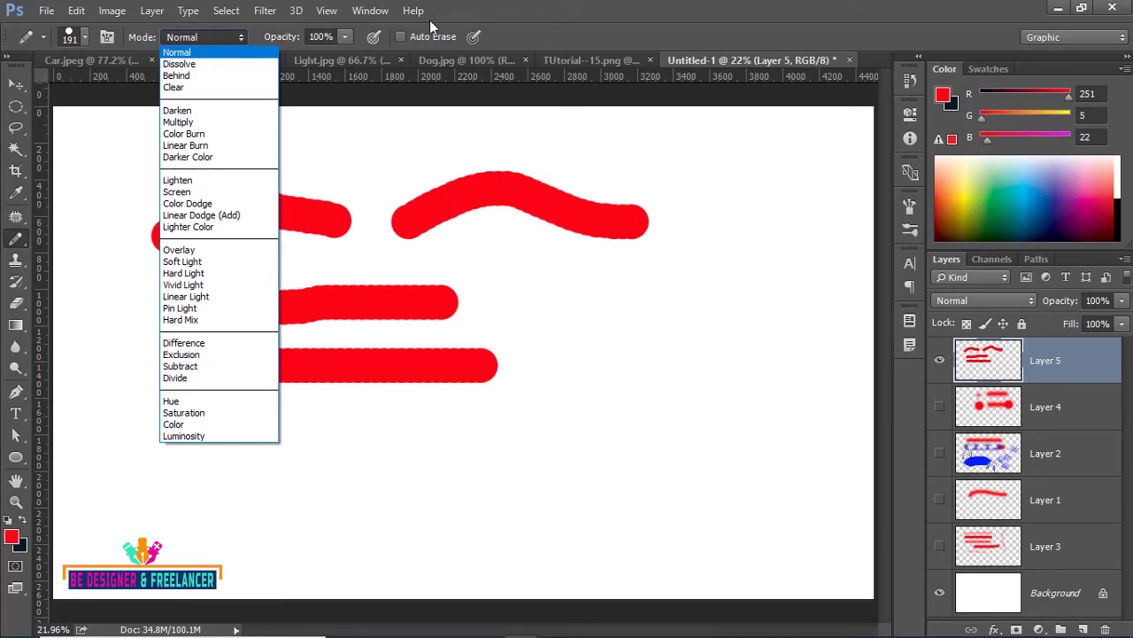
pyautogui.press('Escape')
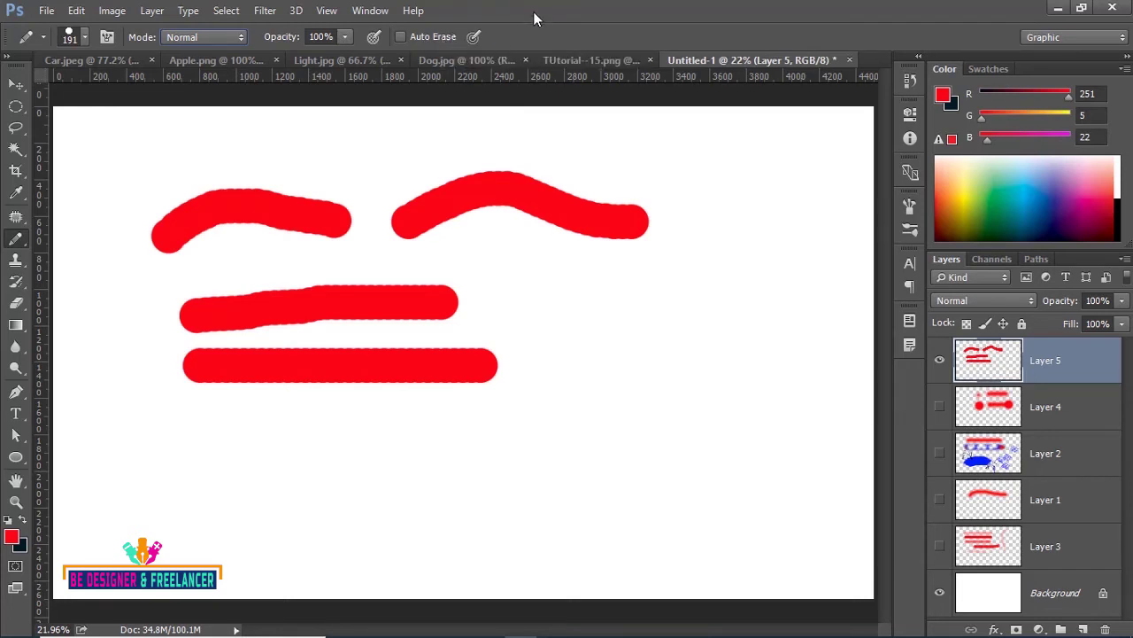
pyautogui.click(582, 314)
pyautogui.press(']')
pyautogui.press(']')
pyautogui.press(']')
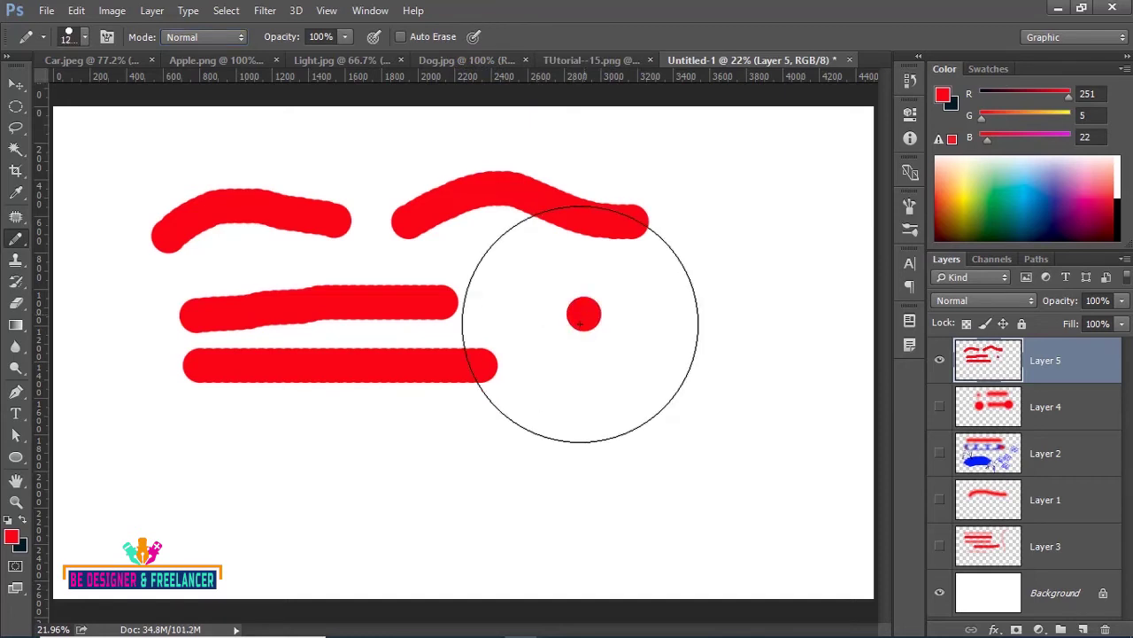
pyautogui.press('[')
pyautogui.press('[')
pyautogui.press('[')
pyautogui.press('[')
pyautogui.press('[')
pyautogui.press('[')
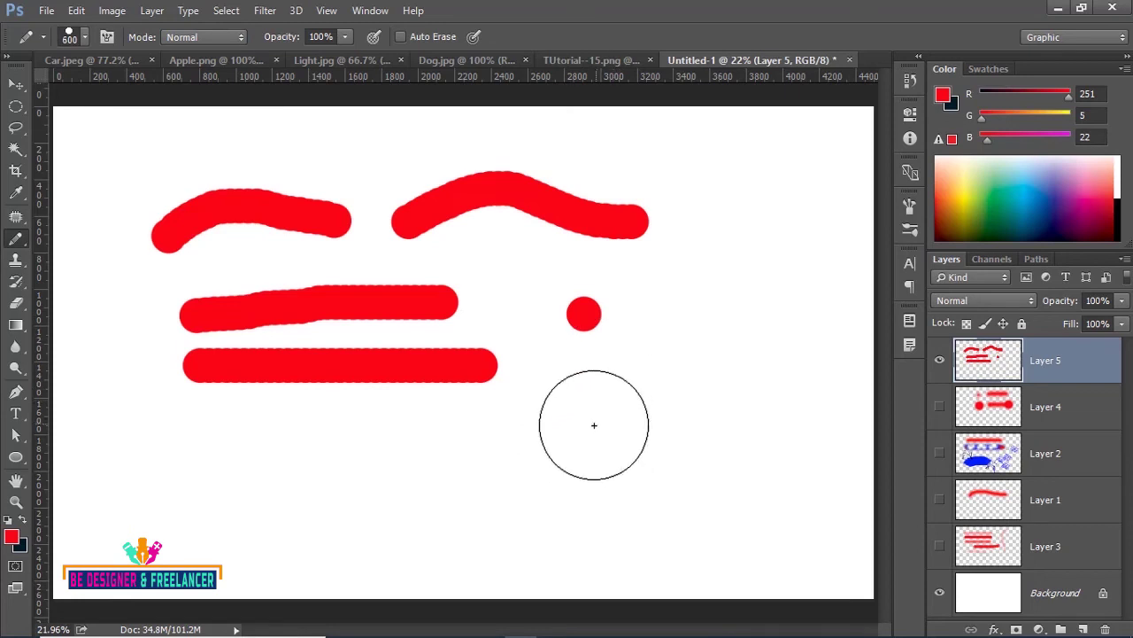
pyautogui.moveTo(542, 433); pyautogui.dragTo(759, 432)
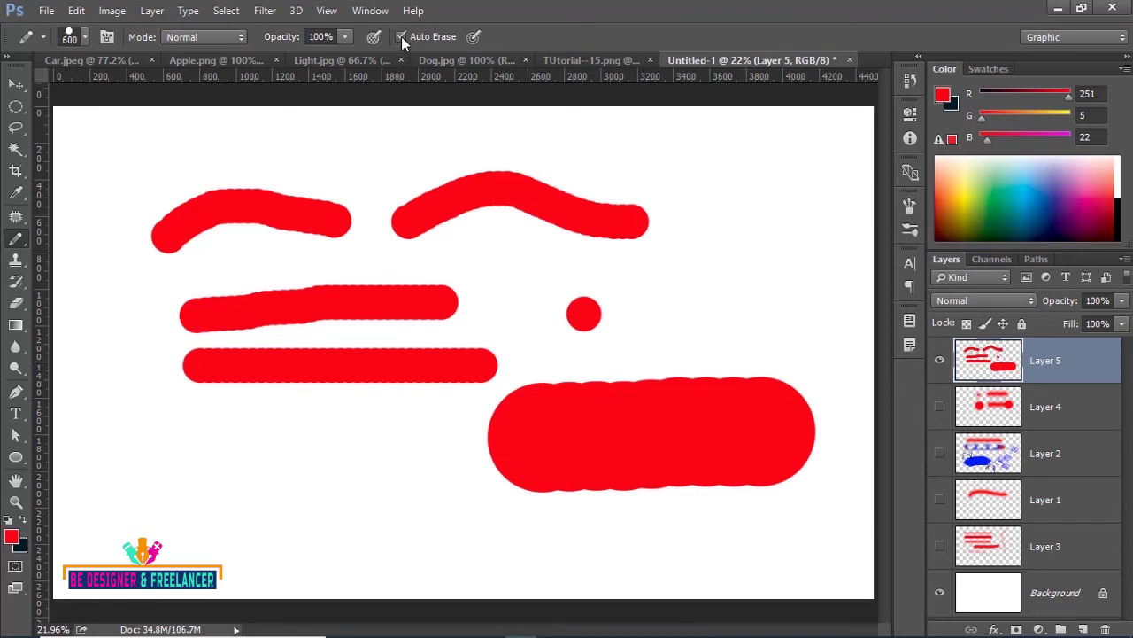
# Step: At 250 px, draw navy Auto Erase strokes over the capsule and curve, then a red lower-left stroke
pyautogui.press('[')
pyautogui.press('[')
pyautogui.press('[')
pyautogui.moveTo(530, 431); pyautogui.dragTo(753, 425)
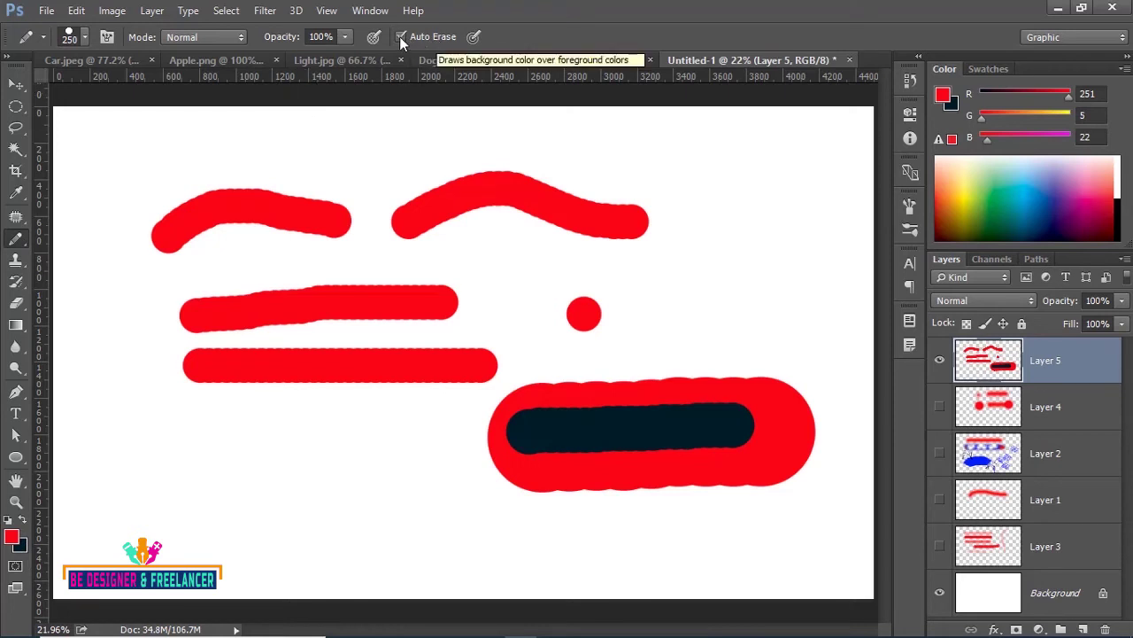
pyautogui.moveTo(443, 213); pyautogui.dragTo(599, 208)
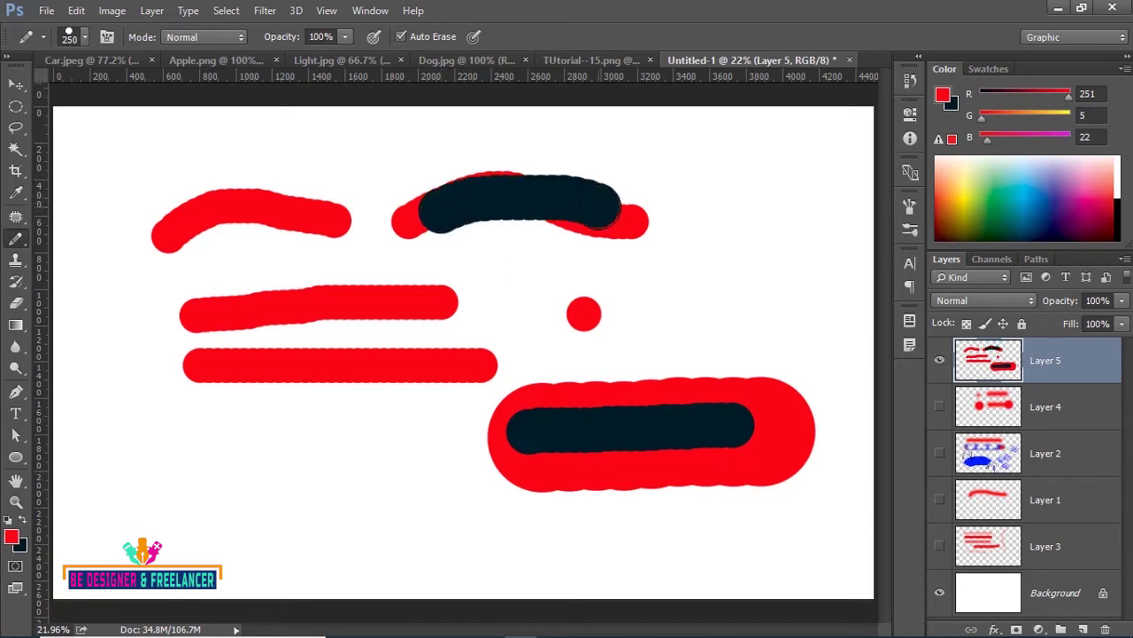
pyautogui.click(400, 36)
pyautogui.moveTo(189, 448); pyautogui.dragTo(392, 433)
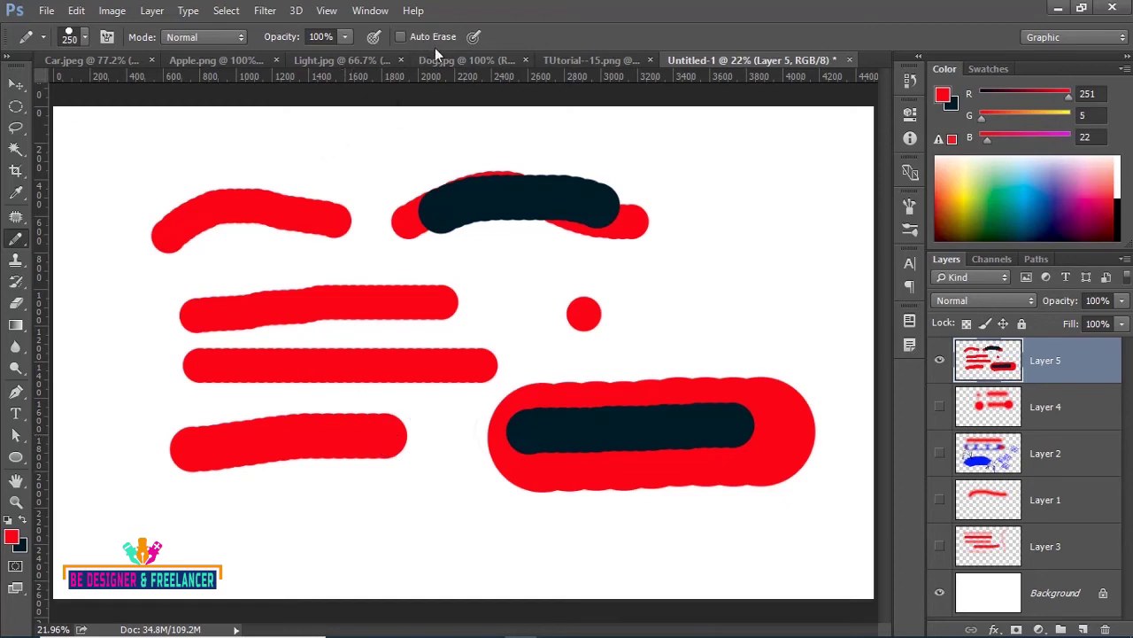
# Step: Switch to the Color Replacement Tool and bring up the Apple.png image
pyautogui.rightClick(19, 241)
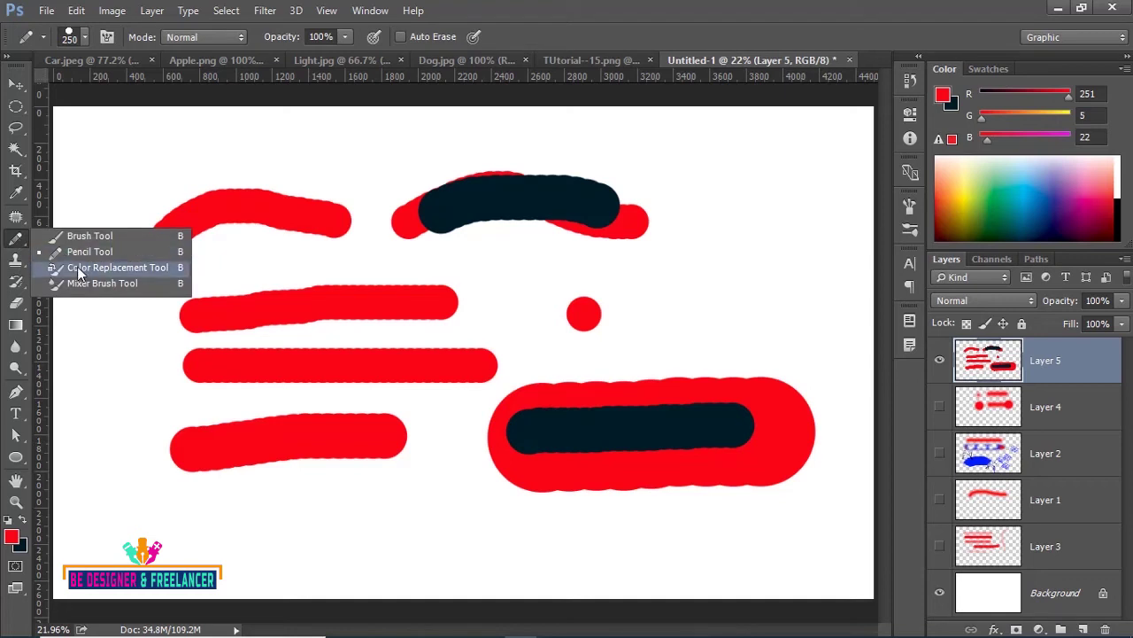
pyautogui.click(106, 267)
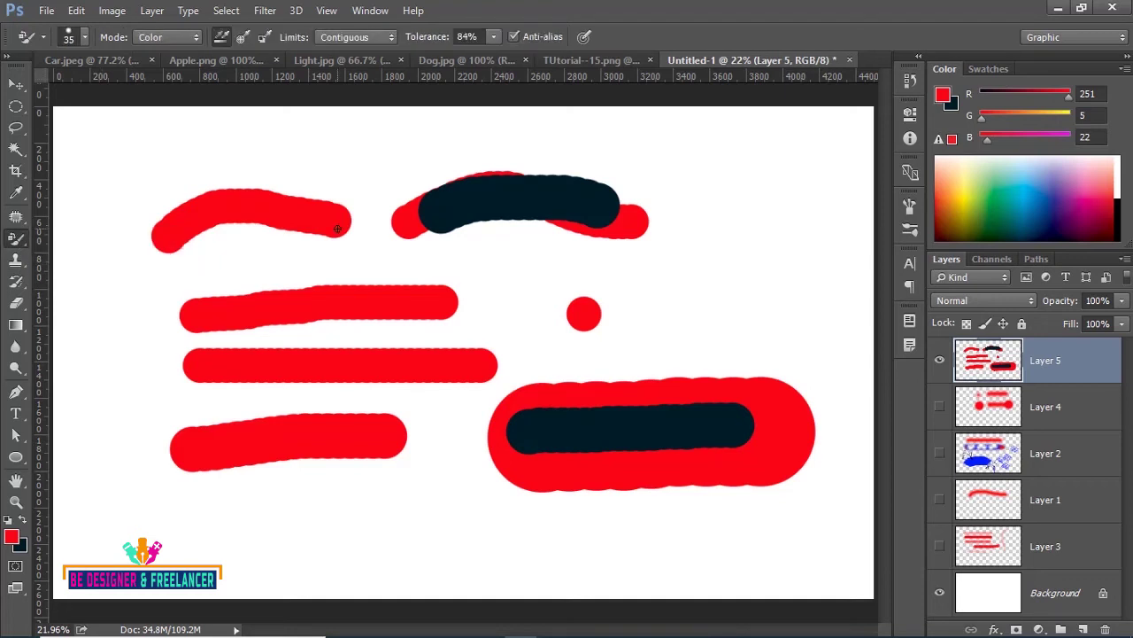
pyautogui.click(189, 59)
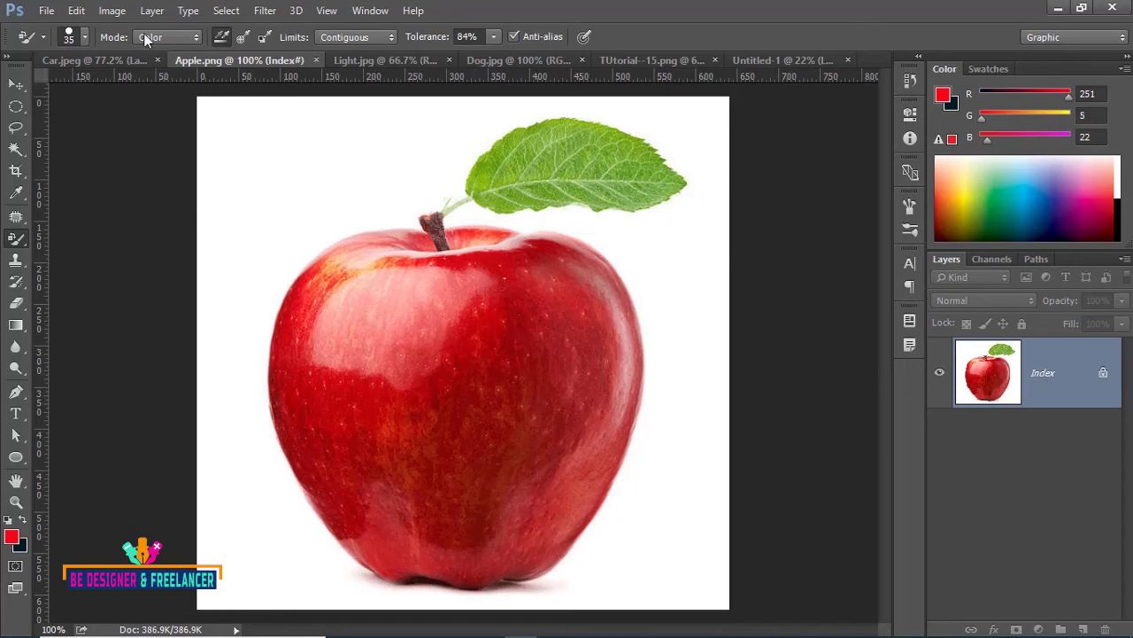
# Step: Convert Apple.png to RGB Color and duplicate the background onto Layer 1
pyautogui.click(111, 11)
pyautogui.moveTo(122, 30)
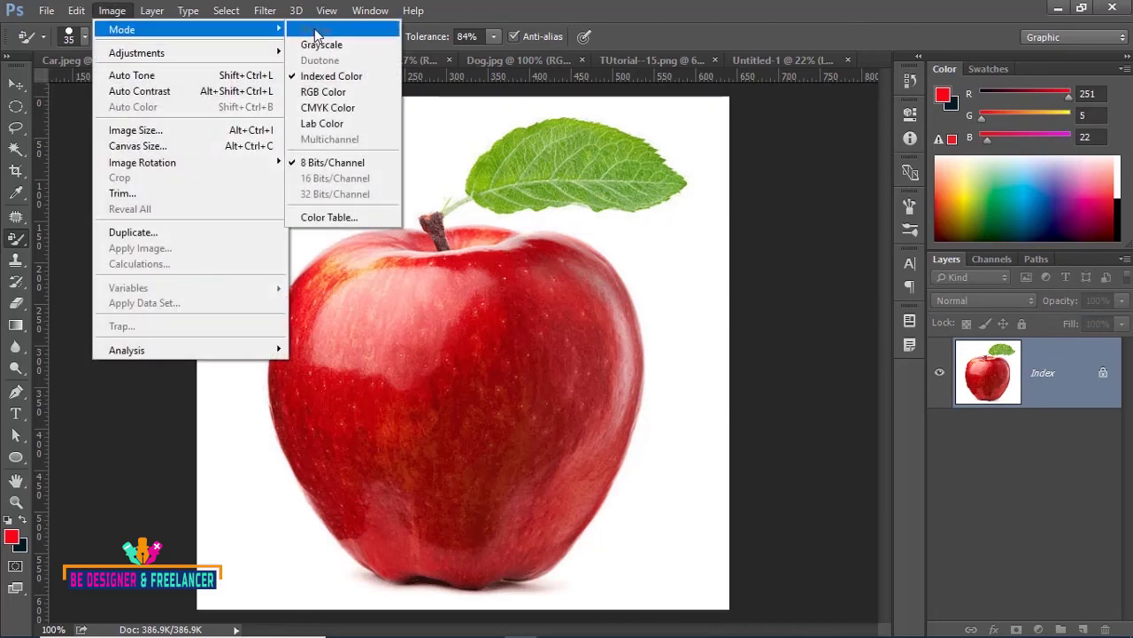
pyautogui.click(322, 100)
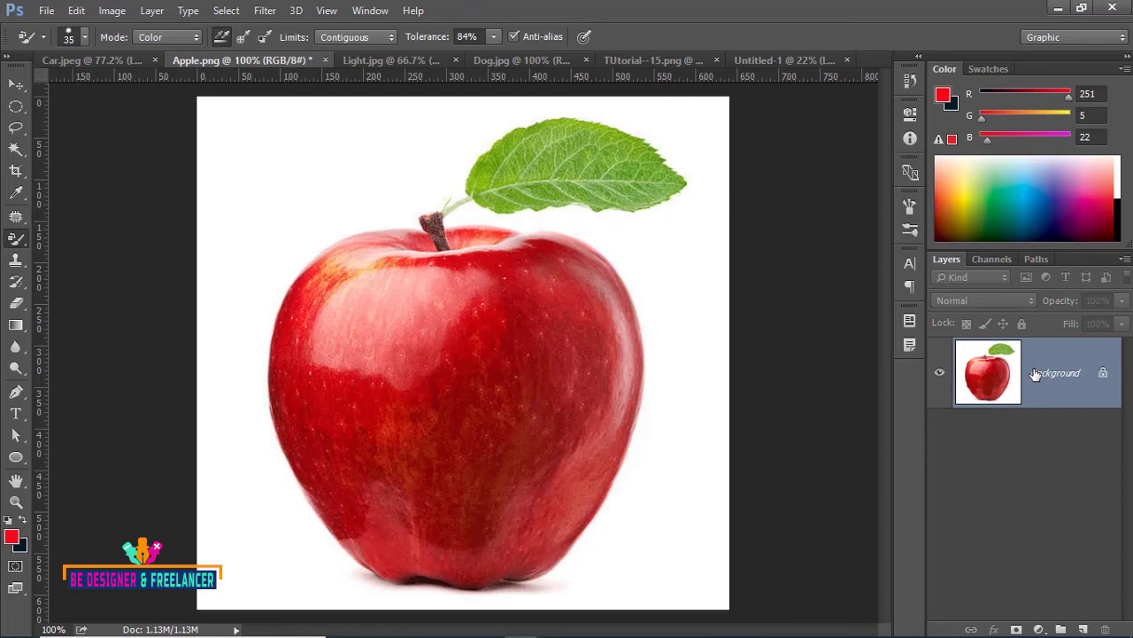
pyautogui.hotkey('ctrl', 'j')
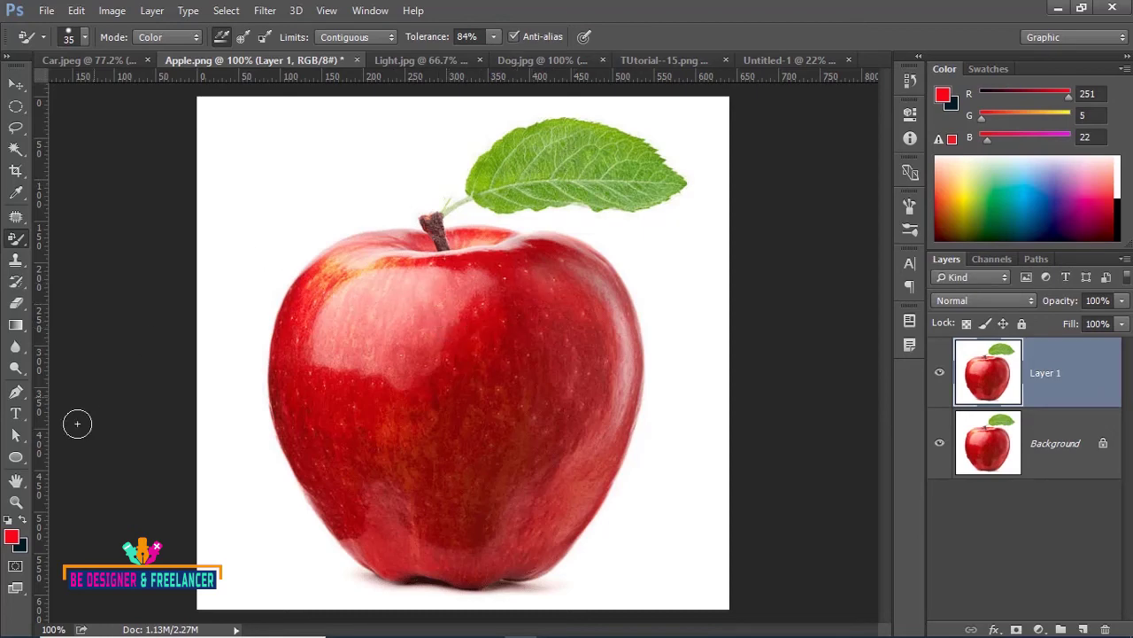
# Step: Sample the leaf's green (127, 174, 50) as the foreground colour
pyautogui.click(12, 537)
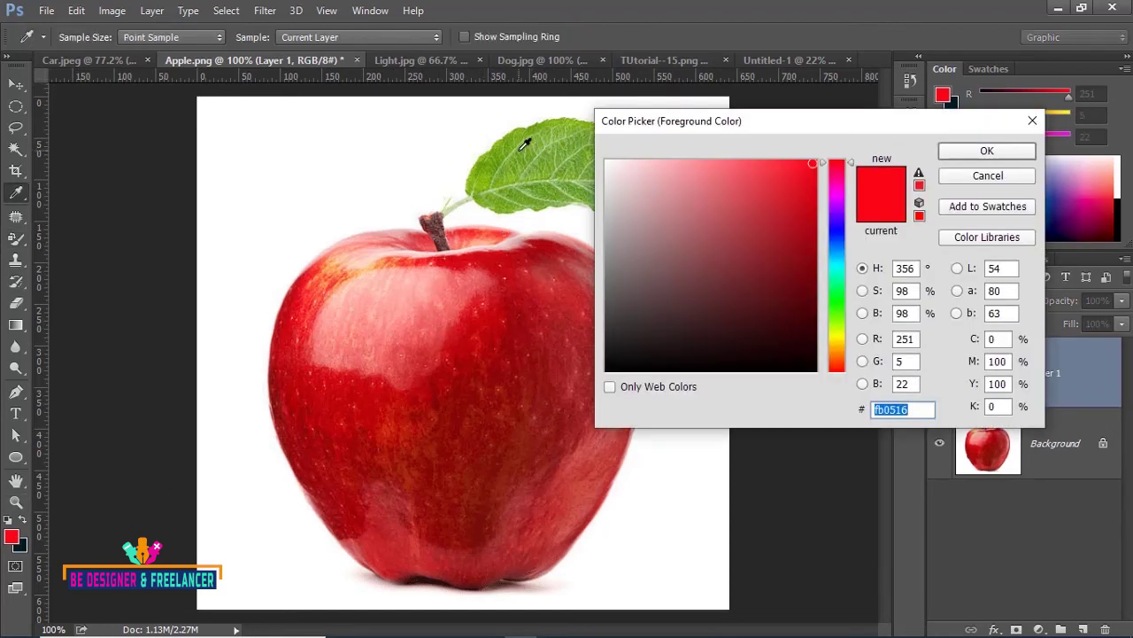
pyautogui.click(524, 142)
pyautogui.click(987, 151)
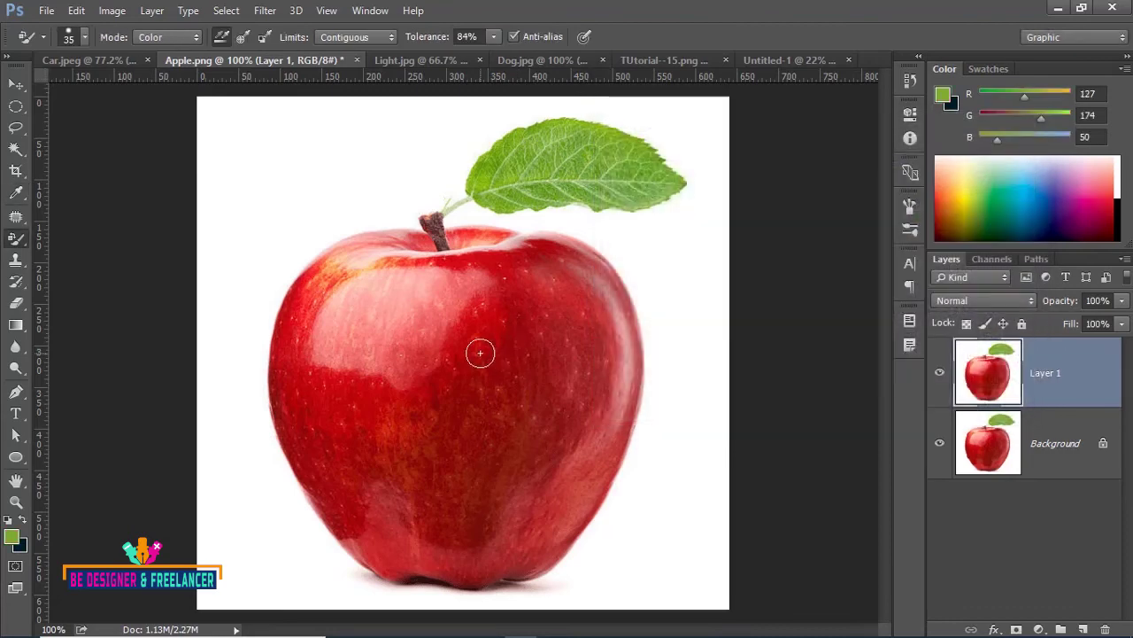
# Step: Paint green over the apple's red skin with an 80 px brush, raising Tolerance to 100%
pyautogui.press(']')
pyautogui.press(']')
pyautogui.press(']')
pyautogui.press(']')
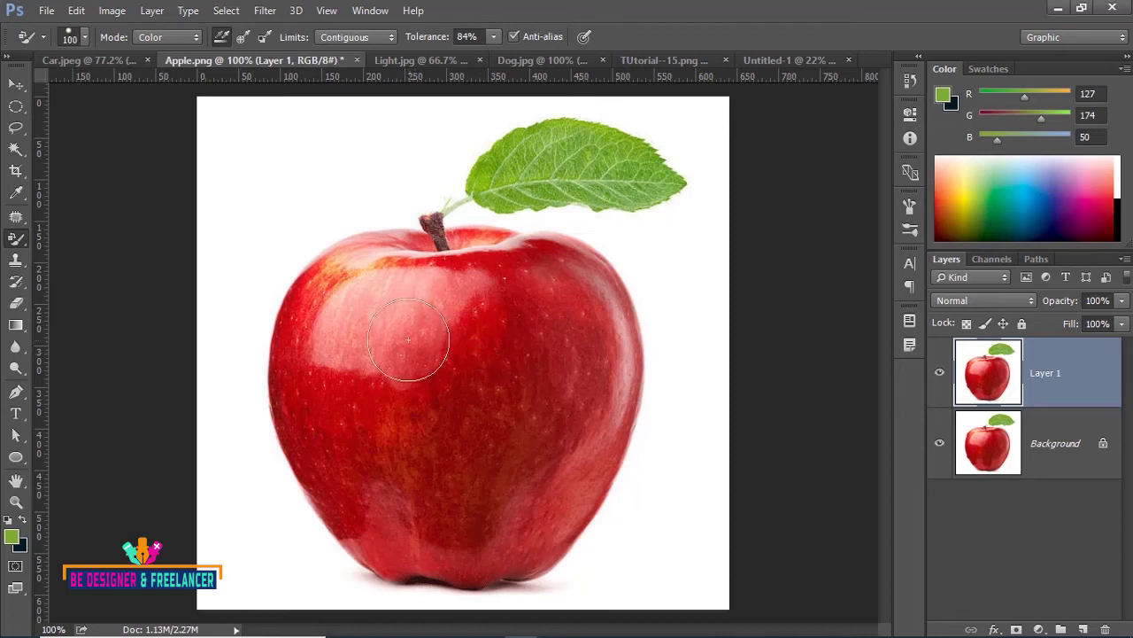
pyautogui.moveTo(405, 303); pyautogui.dragTo(449, 427)
pyautogui.moveTo(462, 387); pyautogui.dragTo(434, 375)
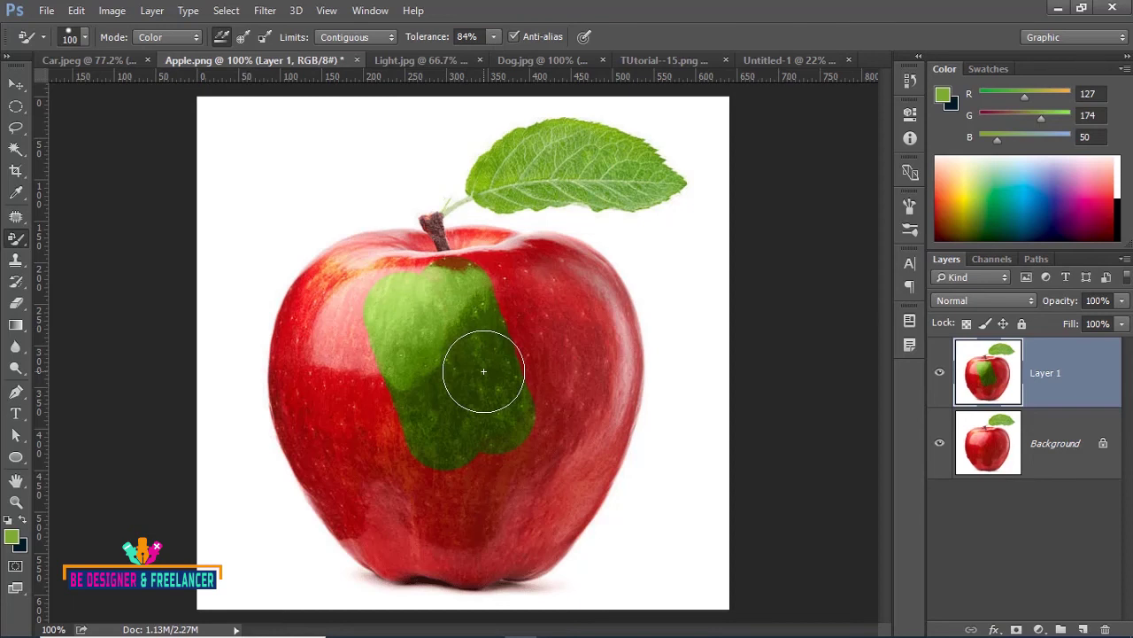
pyautogui.moveTo(470, 374)
pyautogui.mouseDown()
pyautogui.moveTo(513, 298)
pyautogui.moveTo(539, 366)
pyautogui.moveTo(577, 362)
pyautogui.moveTo(561, 317)
pyautogui.moveTo(524, 513)
pyautogui.moveTo(410, 481)
pyautogui.moveTo(520, 462)
pyautogui.mouseUp()
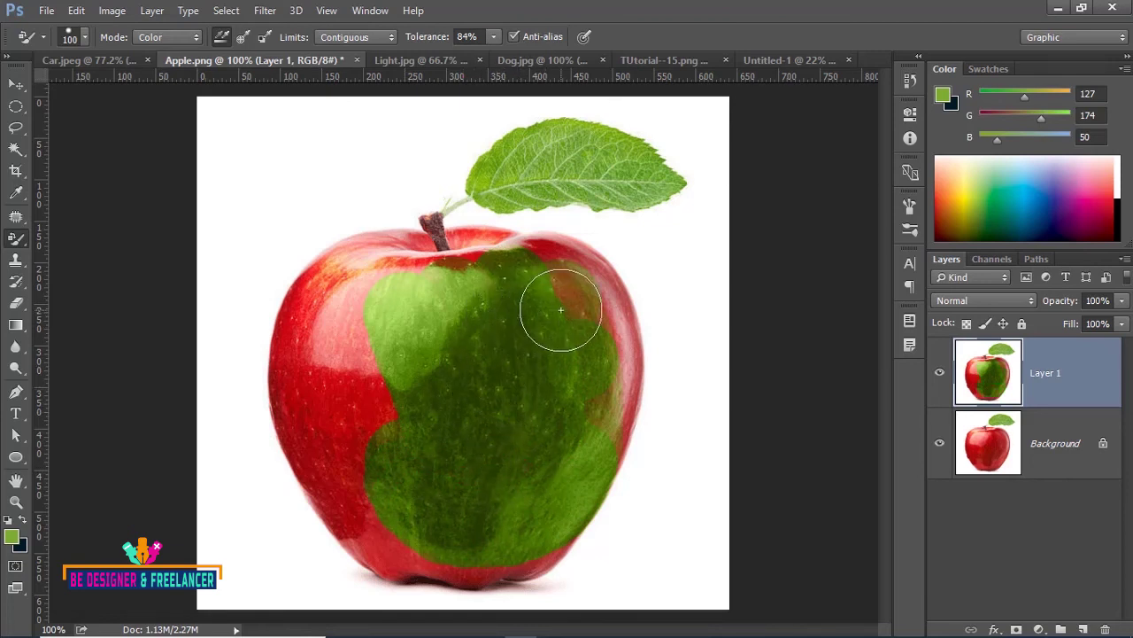
pyautogui.moveTo(560, 309)
pyautogui.mouseDown()
pyautogui.moveTo(536, 278)
pyautogui.moveTo(616, 390)
pyautogui.mouseUp()
pyautogui.moveTo(381, 326)
pyautogui.mouseDown()
pyautogui.moveTo(354, 460)
pyautogui.moveTo(375, 404)
pyautogui.mouseUp()
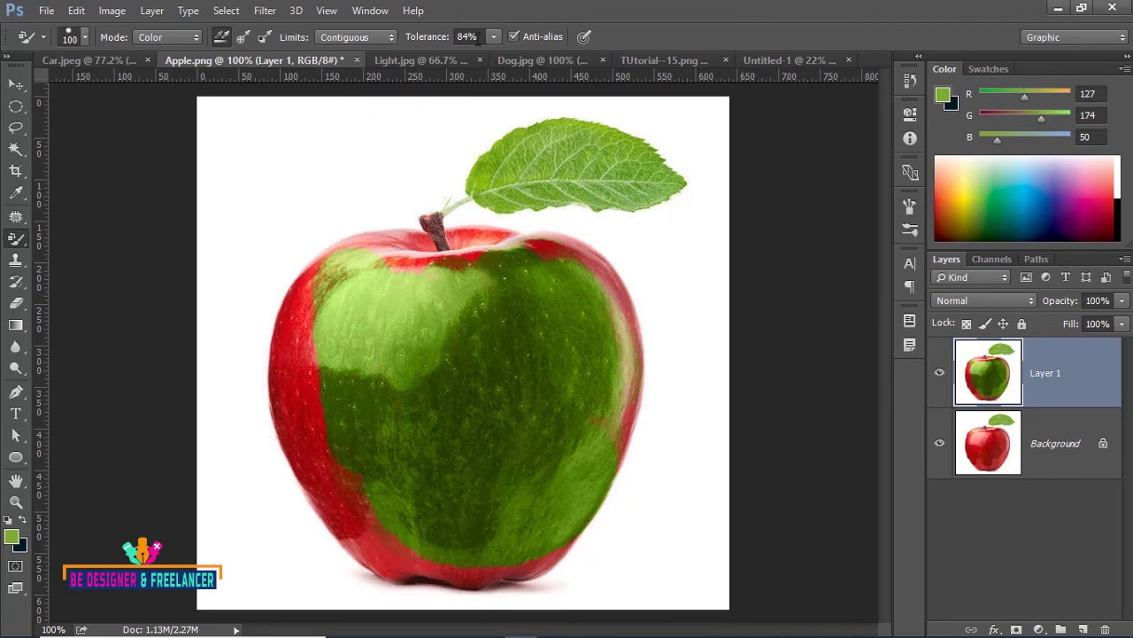
pyautogui.moveTo(494, 33); pyautogui.dragTo(504, 57)
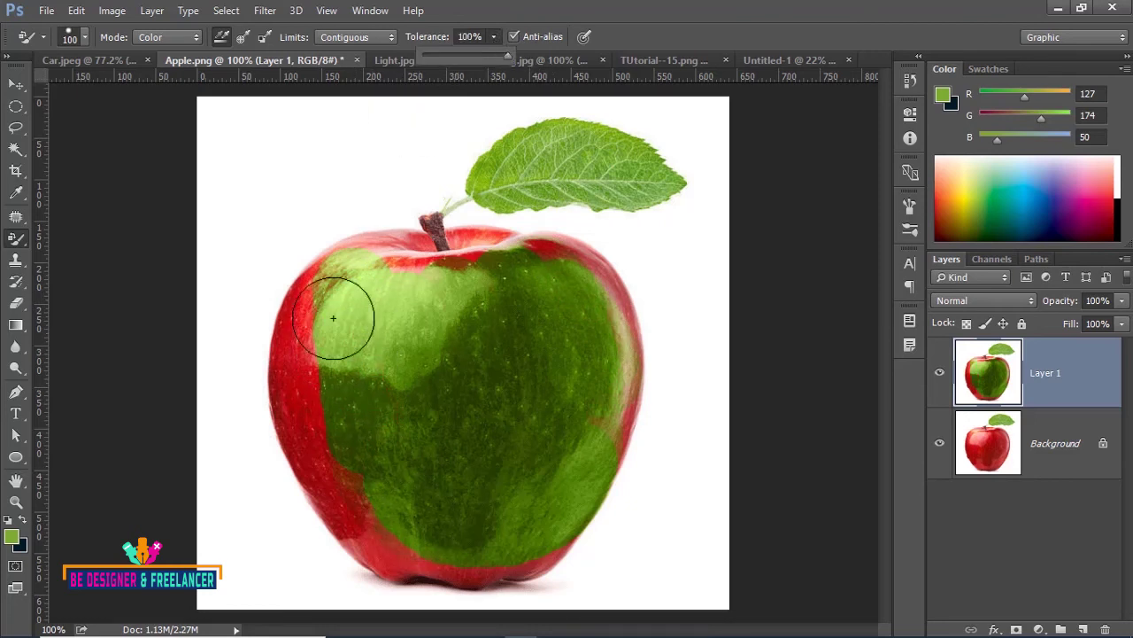
pyautogui.moveTo(416, 504)
pyautogui.mouseDown()
pyautogui.moveTo(342, 380)
pyautogui.moveTo(382, 485)
pyautogui.mouseUp()
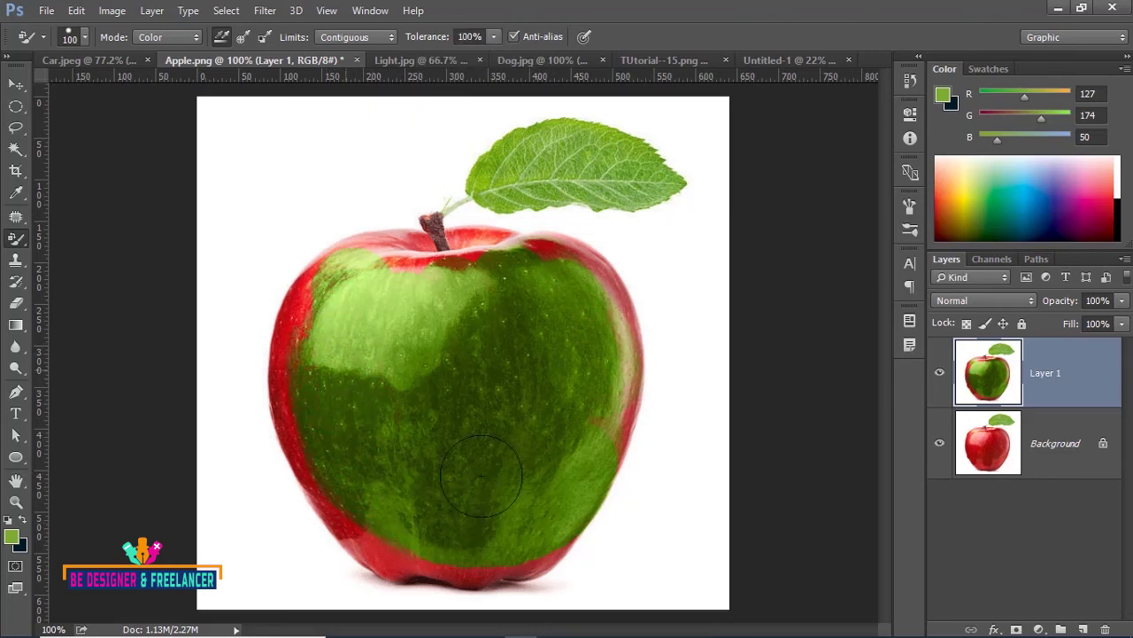
pyautogui.moveTo(544, 291)
pyautogui.mouseDown()
pyautogui.moveTo(580, 455)
pyautogui.moveTo(569, 328)
pyautogui.moveTo(496, 248)
pyautogui.mouseUp()
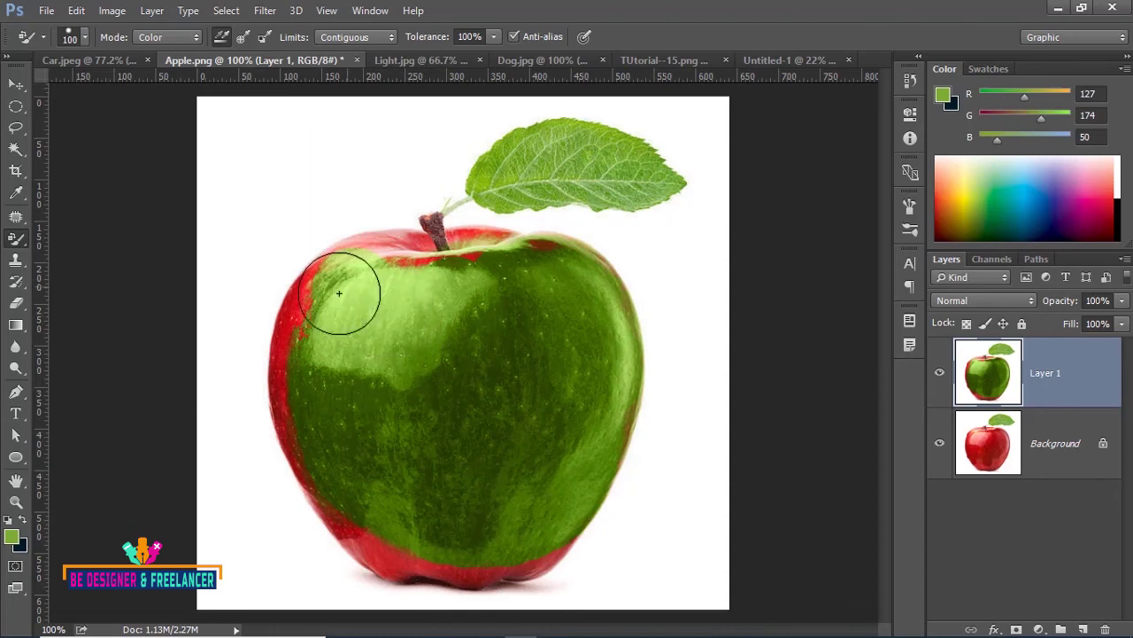
# Step: Zoom in and recolour the left and upper-left rim green with a 60 px brush at 30% tolerance
pyautogui.scroll(3, 346, 426)
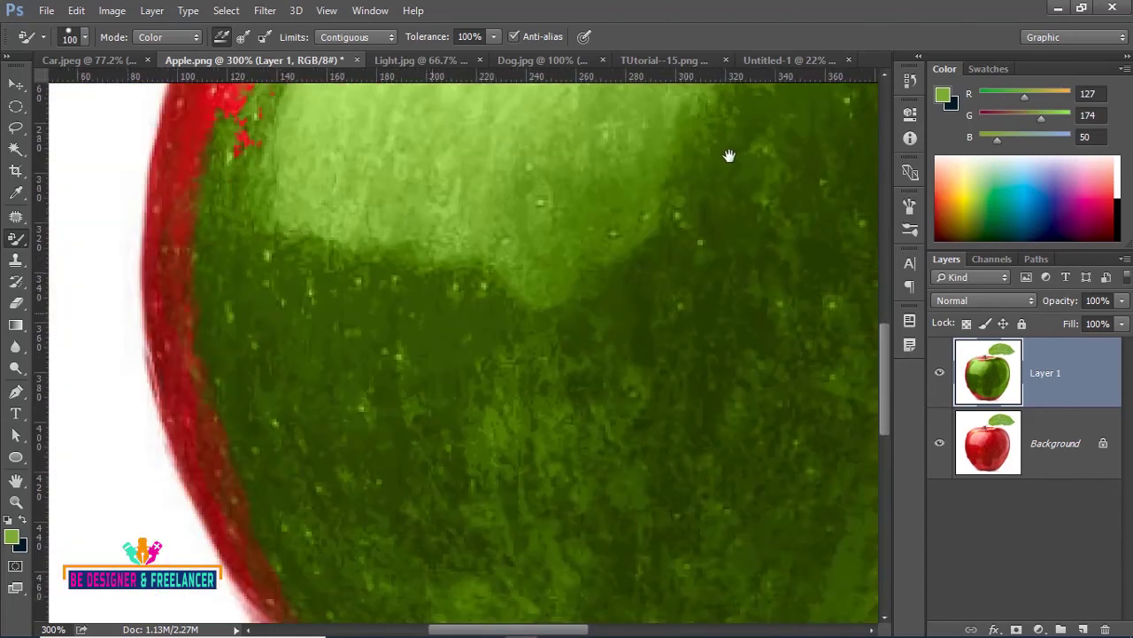
pyautogui.moveTo(729, 155)
pyautogui.mouseDown()
pyautogui.moveTo(767, 174)
pyautogui.moveTo(375, 405)
pyautogui.moveTo(549, 372)
pyautogui.mouseUp()
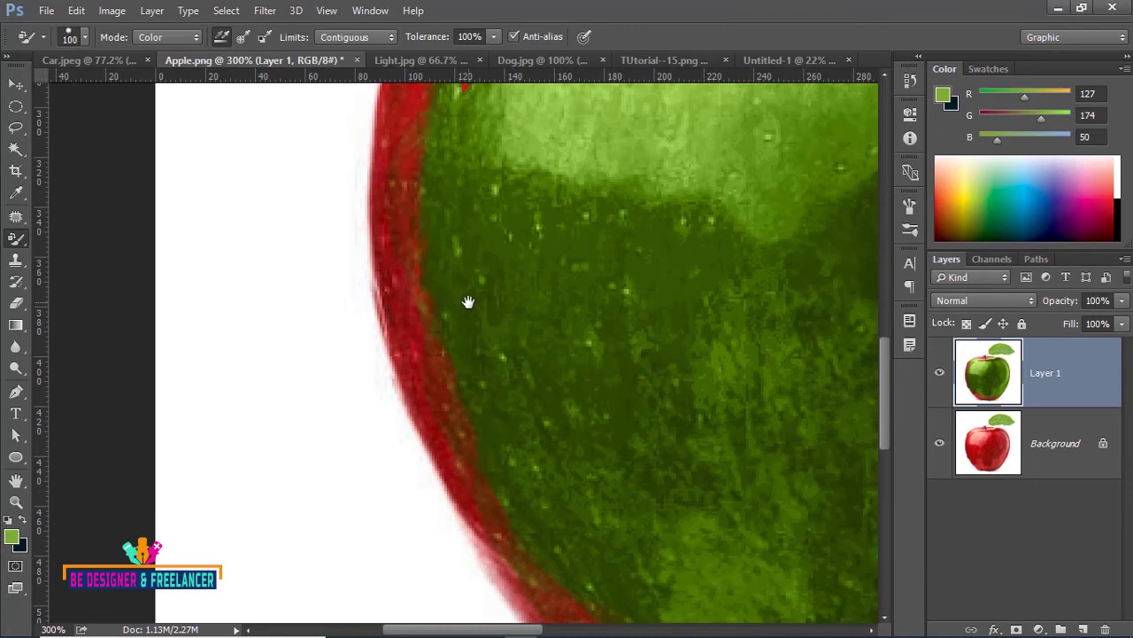
pyautogui.press('[')
pyautogui.press('[')
pyautogui.moveTo(484, 294)
pyautogui.mouseDown()
pyautogui.moveTo(455, 354)
pyautogui.moveTo(443, 265)
pyautogui.moveTo(437, 296)
pyautogui.moveTo(505, 480)
pyautogui.moveTo(450, 354)
pyautogui.mouseUp()
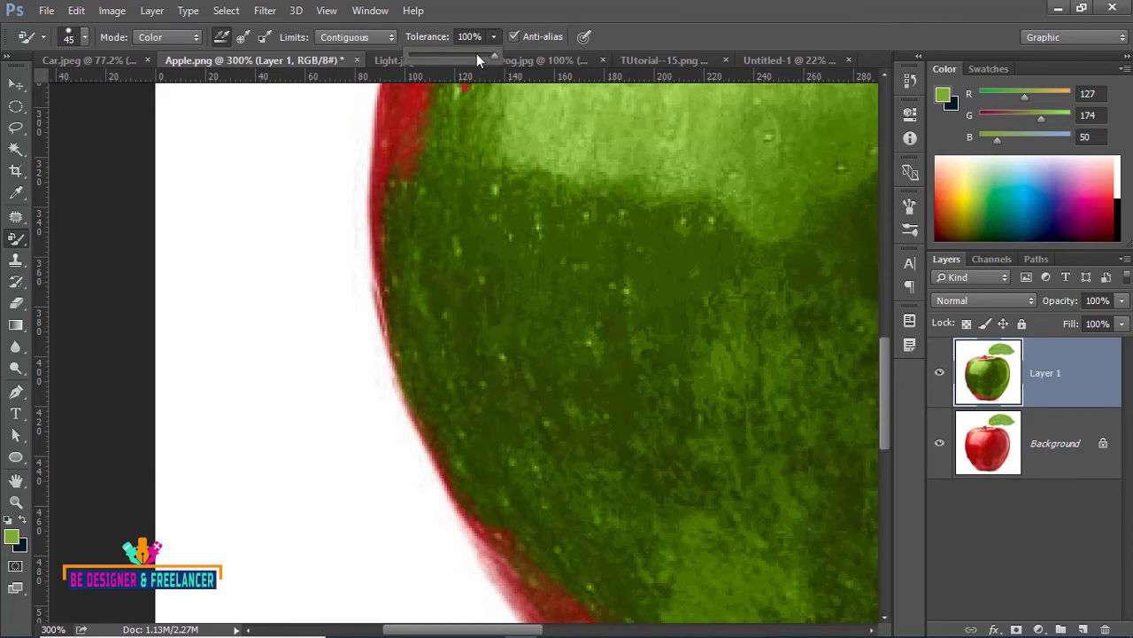
pyautogui.moveTo(476, 58); pyautogui.dragTo(436, 58)
pyautogui.scroll(2, 534, 390)
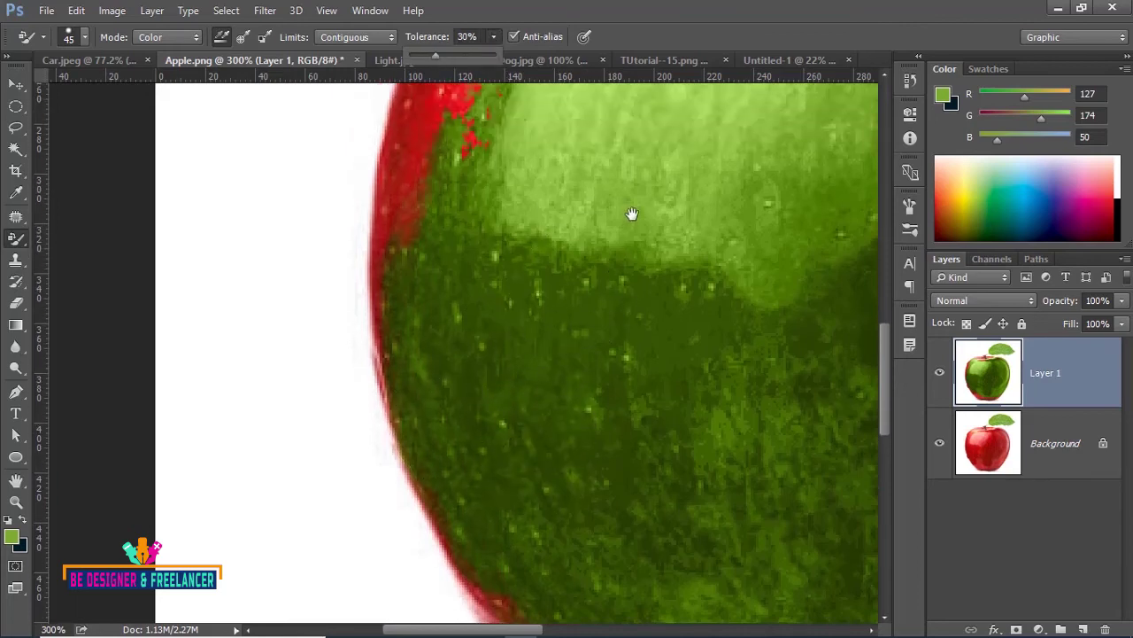
pyautogui.moveTo(631, 214); pyautogui.dragTo(527, 407)
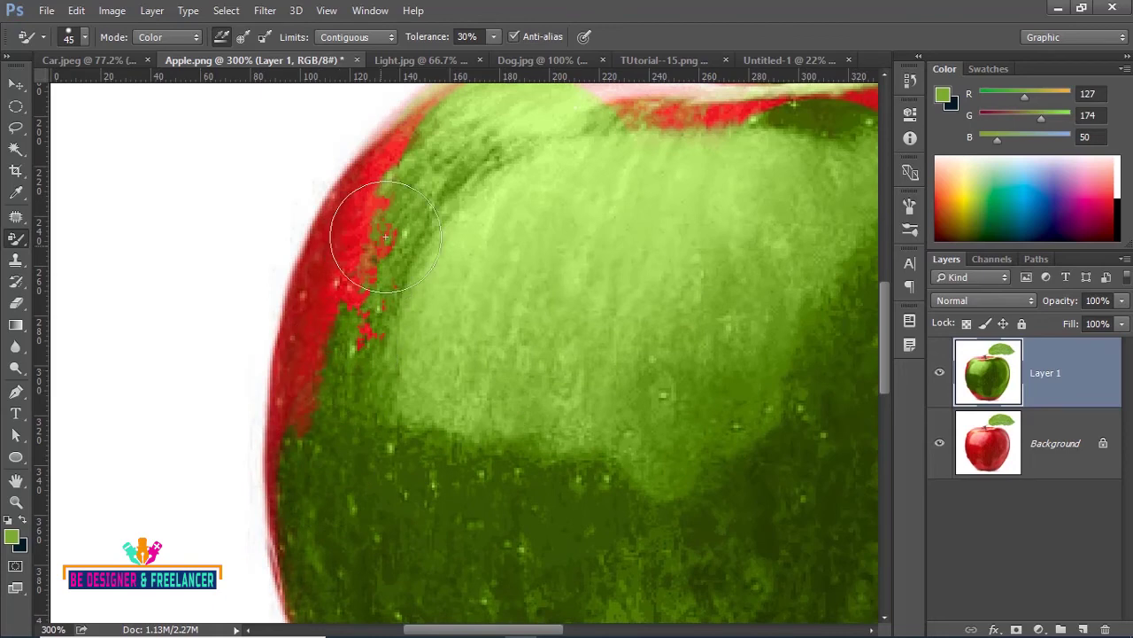
pyautogui.moveTo(385, 238); pyautogui.dragTo(304, 442)
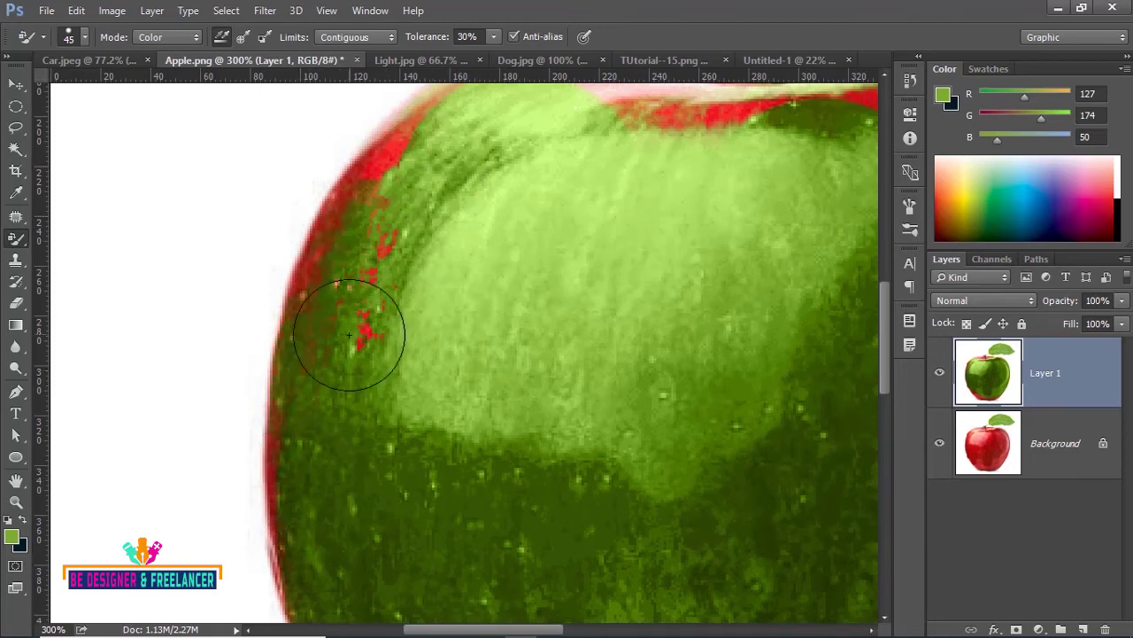
# Step: Recolour the top-edge spill and rim specks green with 25–40 px brushes at 100% tolerance, then zoom out
pyautogui.moveTo(460, 221); pyautogui.dragTo(377, 398)
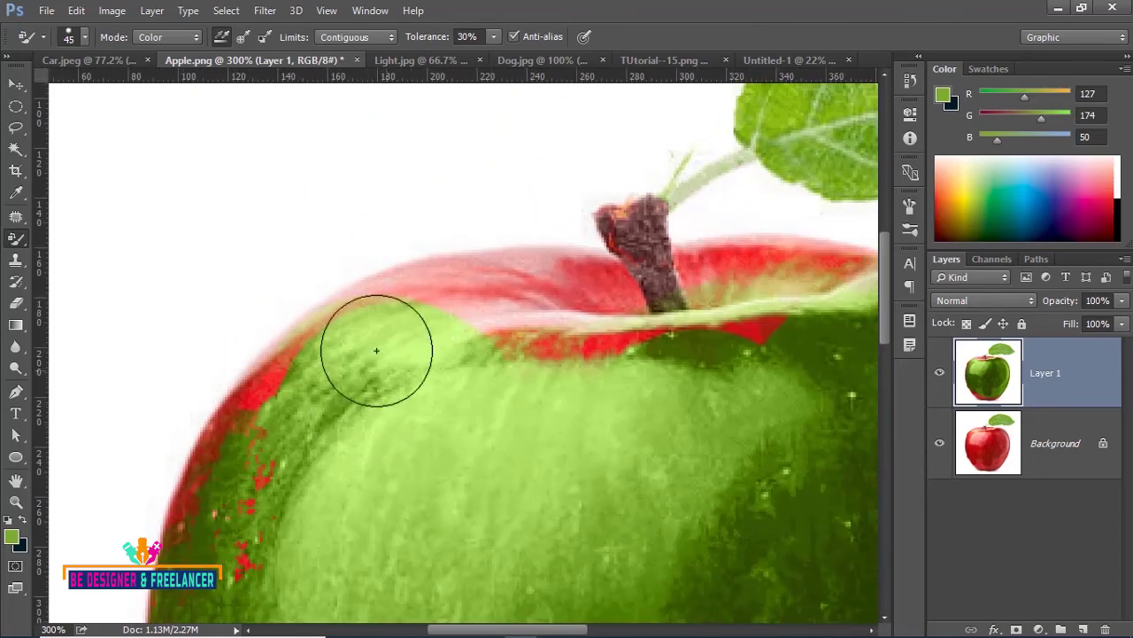
pyautogui.moveTo(376, 351)
pyautogui.mouseDown()
pyautogui.moveTo(222, 481)
pyautogui.moveTo(329, 354)
pyautogui.moveTo(286, 449)
pyautogui.mouseUp()
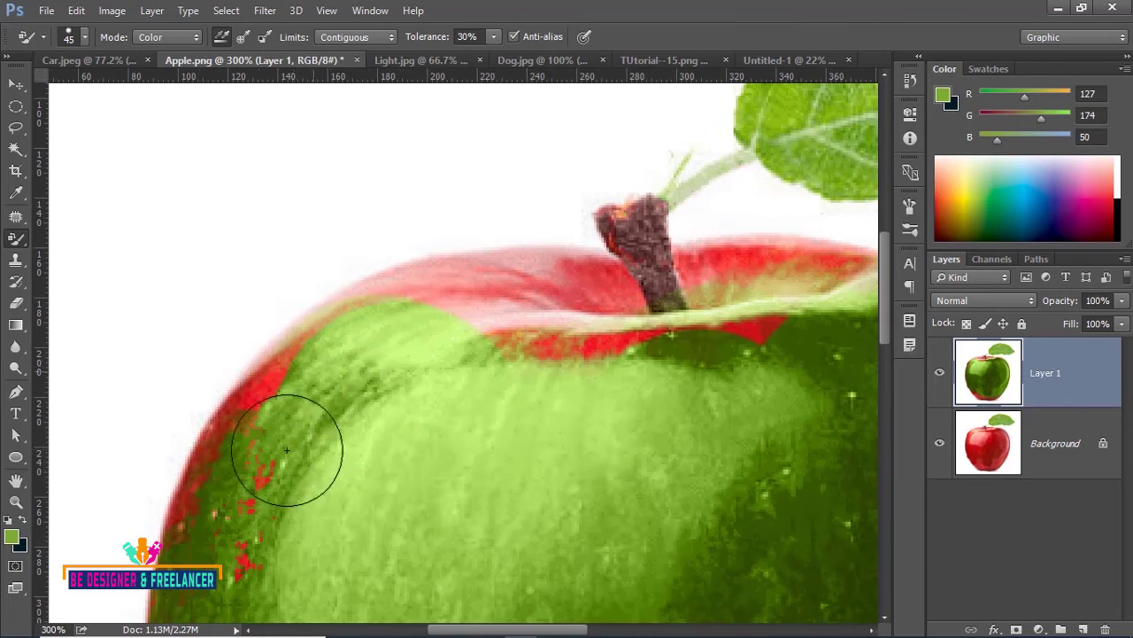
pyautogui.press('[')
pyautogui.press('[')
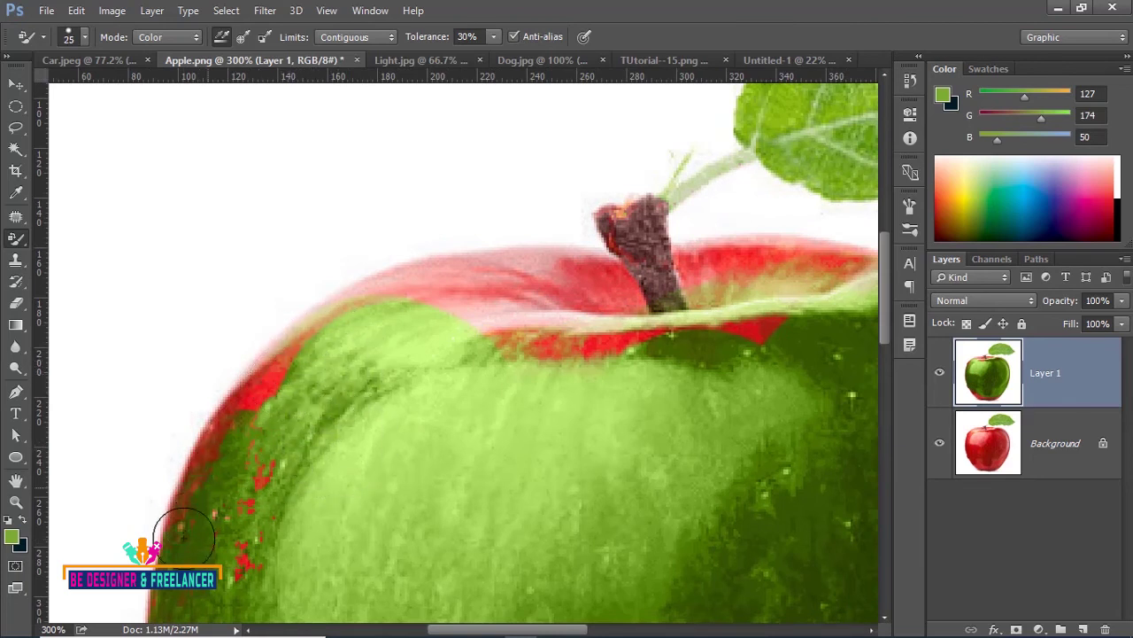
pyautogui.moveTo(183, 531)
pyautogui.mouseDown()
pyautogui.moveTo(279, 386)
pyautogui.moveTo(216, 493)
pyautogui.moveTo(681, 341)
pyautogui.moveTo(498, 356)
pyautogui.moveTo(759, 336)
pyautogui.moveTo(726, 257)
pyautogui.moveTo(620, 316)
pyautogui.moveTo(499, 268)
pyautogui.moveTo(506, 293)
pyautogui.moveTo(347, 329)
pyautogui.mouseUp()
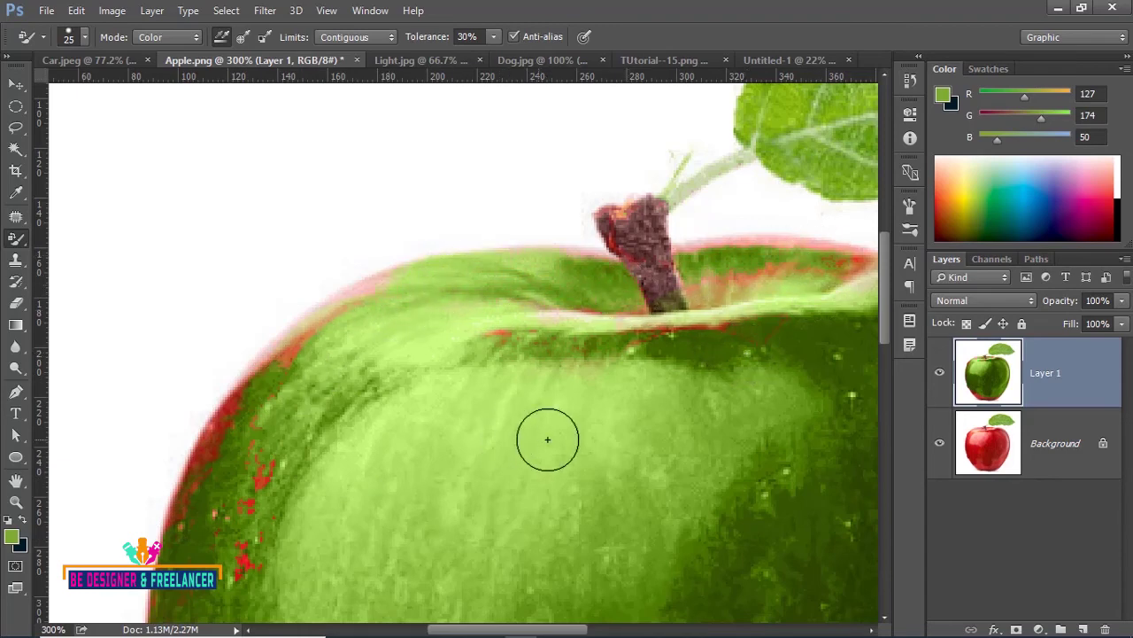
pyautogui.moveTo(628, 470); pyautogui.dragTo(561, 149)
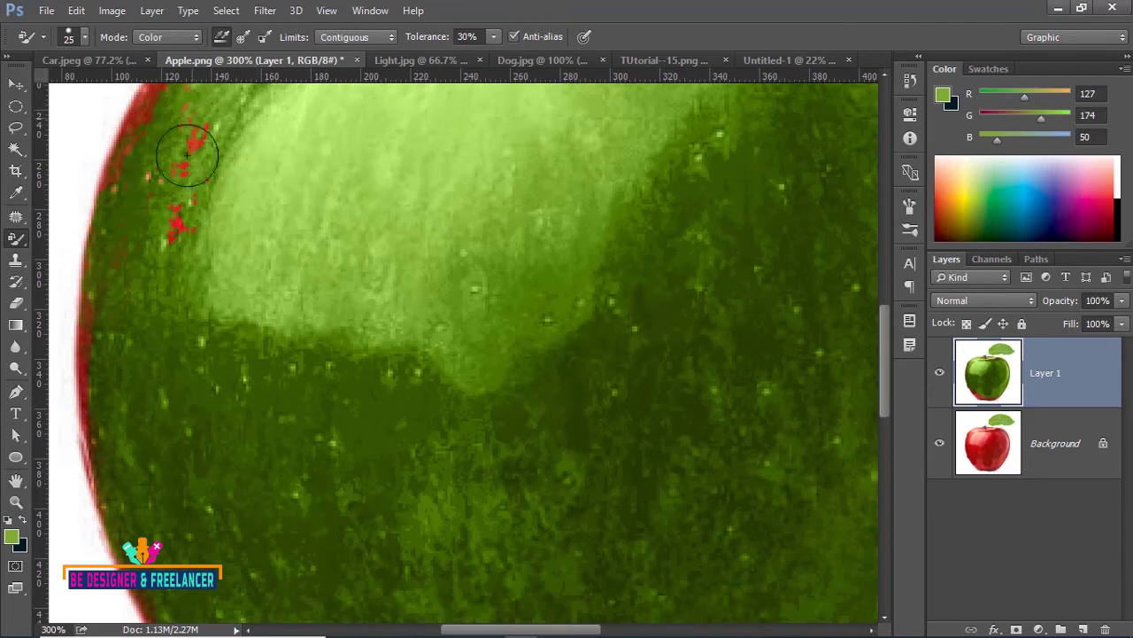
pyautogui.moveTo(187, 154); pyautogui.dragTo(201, 203)
pyautogui.press(']')
pyautogui.press(']')
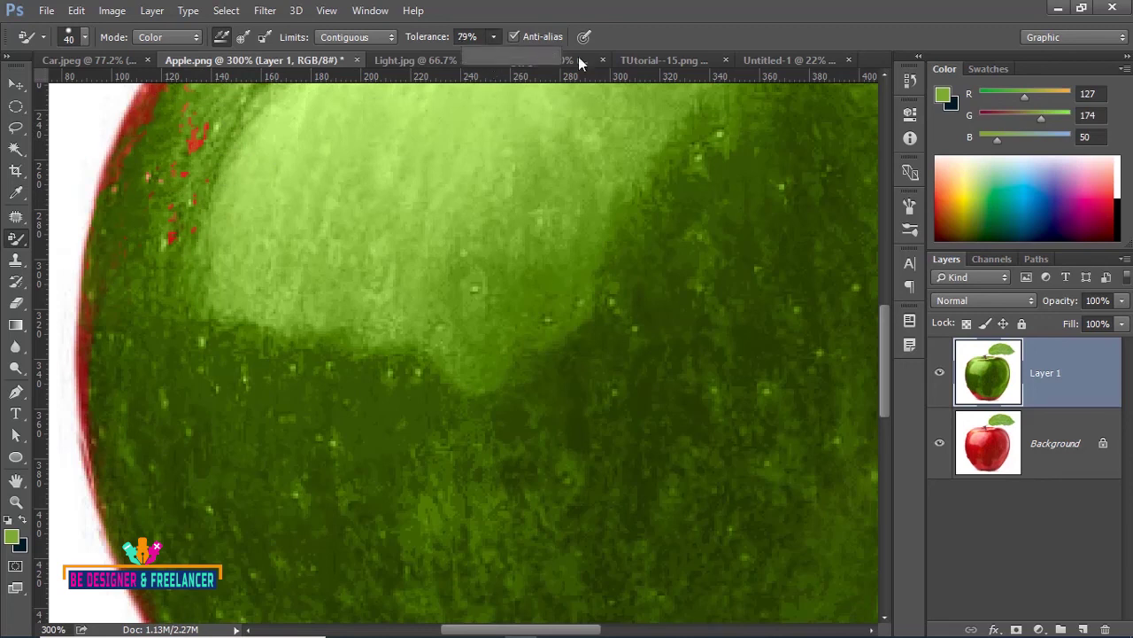
pyautogui.moveTo(177, 139)
pyautogui.mouseDown()
pyautogui.moveTo(189, 225)
pyautogui.moveTo(189, 132)
pyautogui.moveTo(216, 177)
pyautogui.mouseUp()
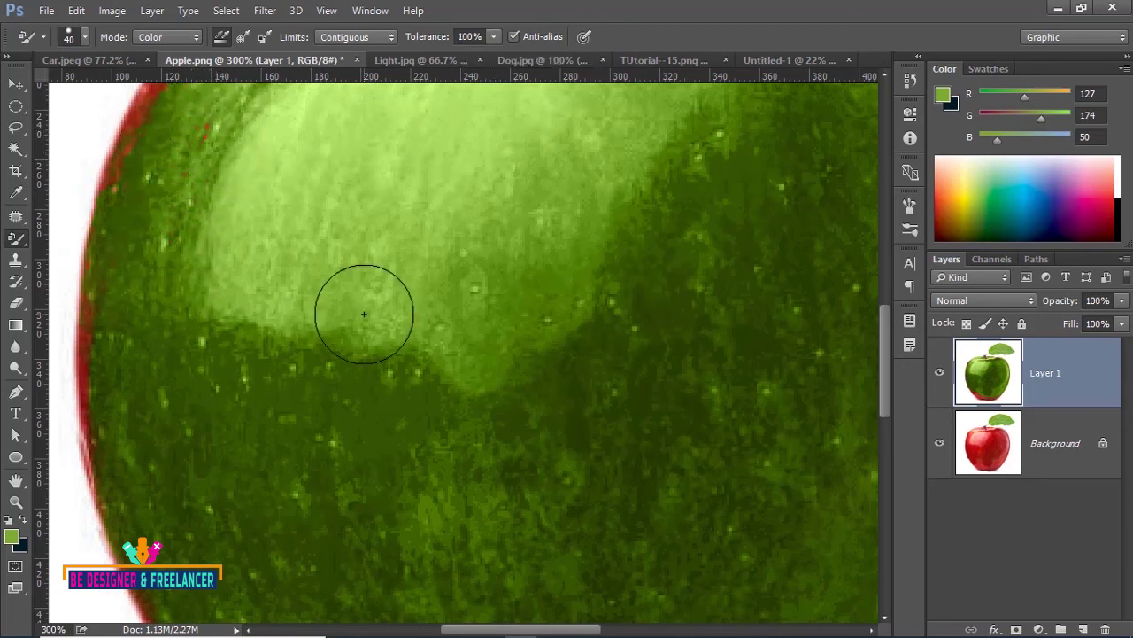
pyautogui.hotkey('ctrl', '-')
pyautogui.hotkey('ctrl', '-')
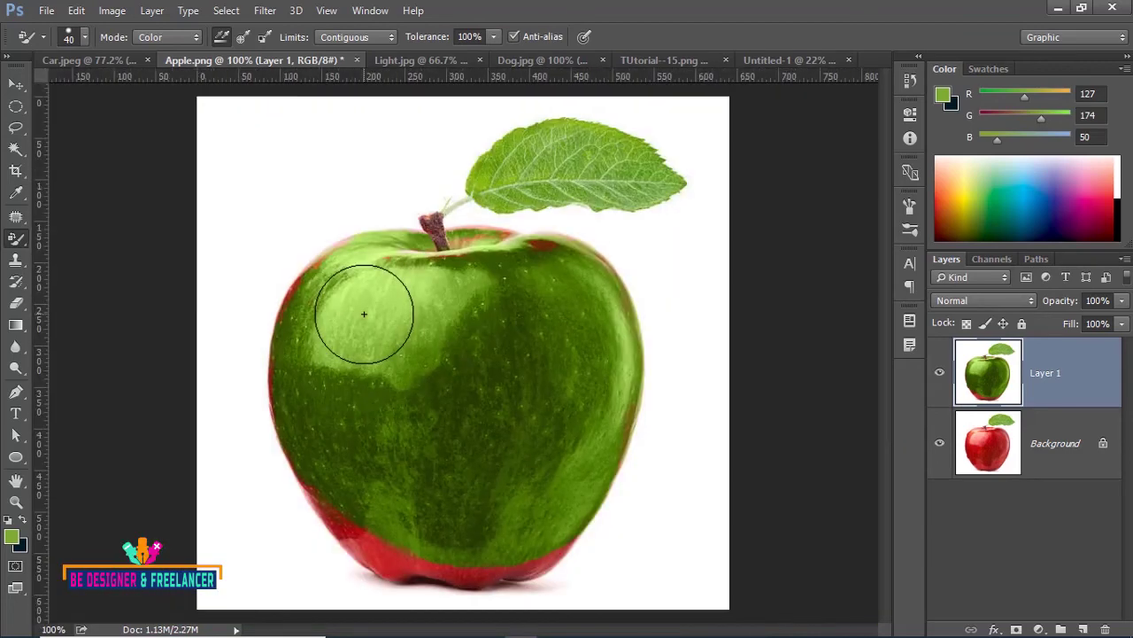
pyautogui.press('[')
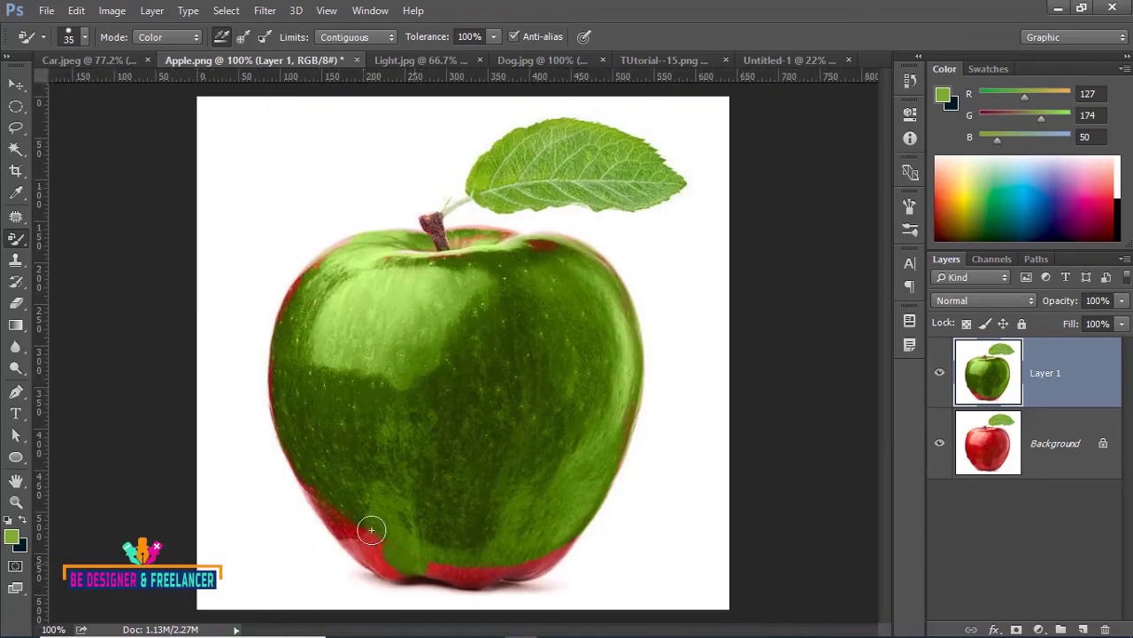
# Step: Recolour the lower-left and lower-right red edges green, then toggle Layer 1 to compare with the original
pyautogui.moveTo(324, 484)
pyautogui.mouseDown()
pyautogui.moveTo(374, 559)
pyautogui.moveTo(397, 570)
pyautogui.moveTo(331, 514)
pyautogui.moveTo(401, 558)
pyautogui.mouseUp()
pyautogui.moveTo(523, 559)
pyautogui.mouseDown()
pyautogui.moveTo(562, 544)
pyautogui.moveTo(539, 561)
pyautogui.moveTo(620, 449)
pyautogui.moveTo(639, 319)
pyautogui.moveTo(595, 248)
pyautogui.moveTo(478, 238)
pyautogui.moveTo(350, 270)
pyautogui.moveTo(303, 298)
pyautogui.moveTo(273, 382)
pyautogui.moveTo(316, 501)
pyautogui.moveTo(392, 551)
pyautogui.moveTo(390, 568)
pyautogui.moveTo(450, 569)
pyautogui.mouseUp()
pyautogui.click(940, 375)
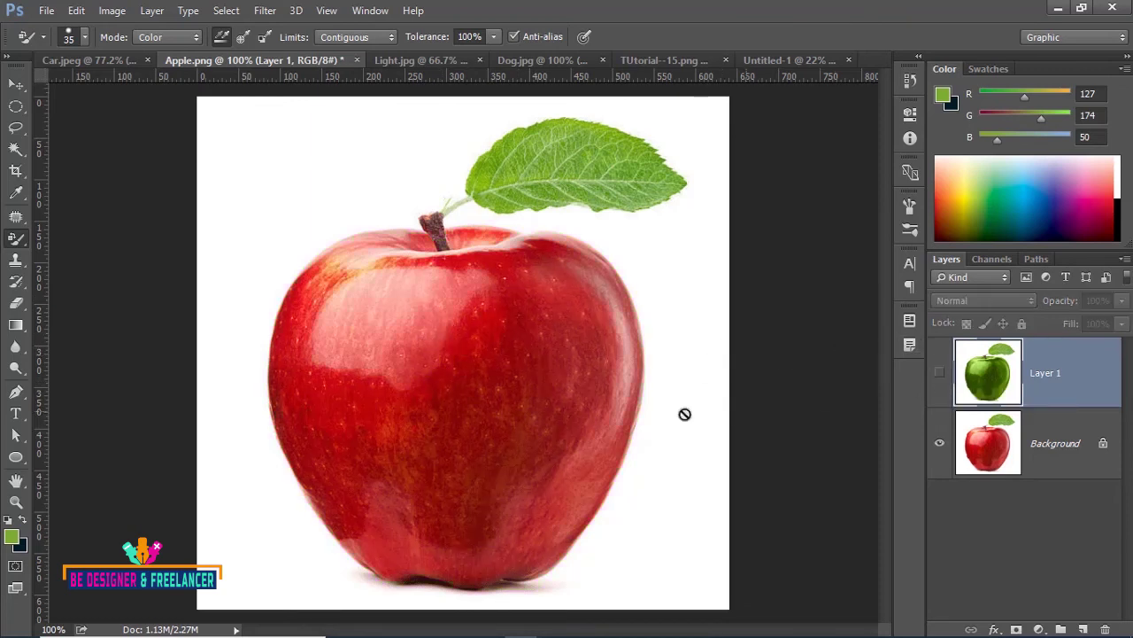
pyautogui.click(940, 375)
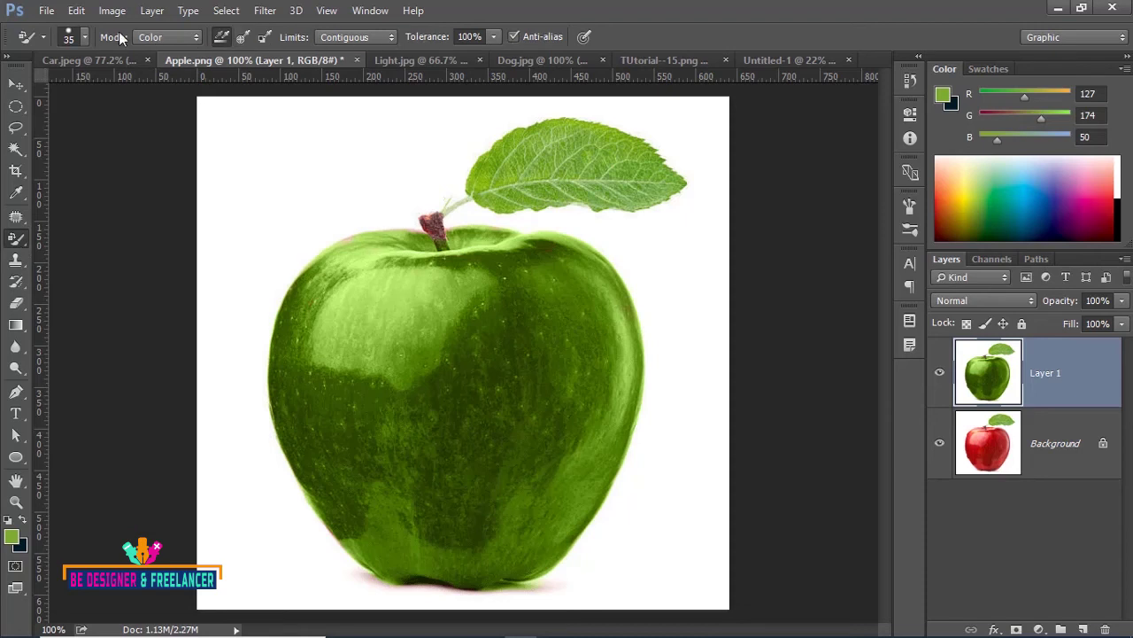
pyautogui.click(86, 37)
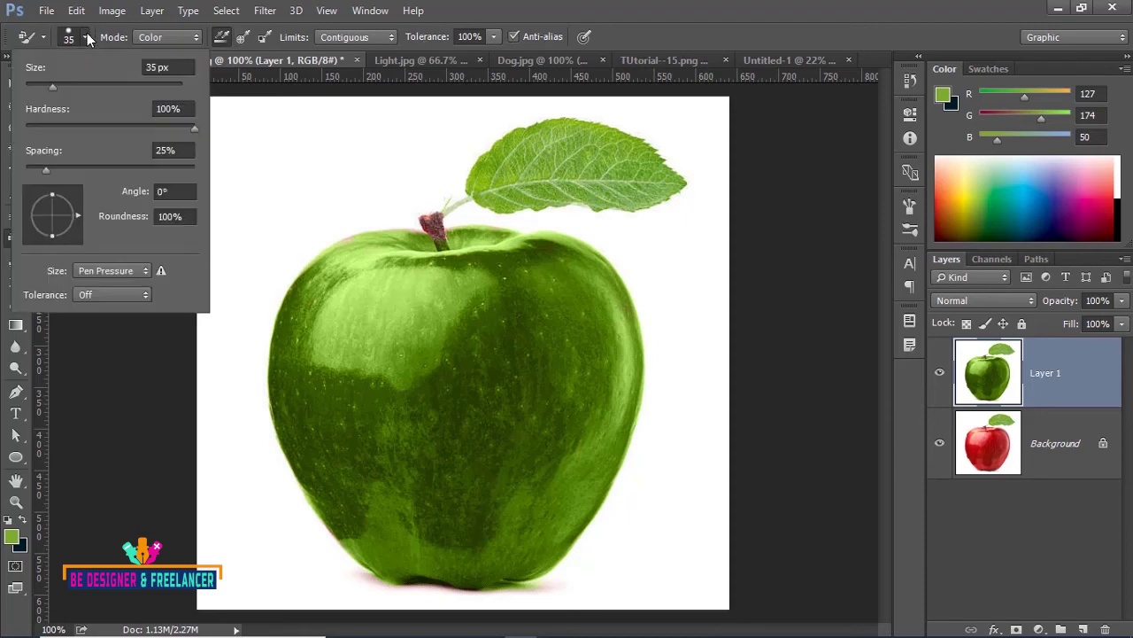
pyautogui.click(86, 36)
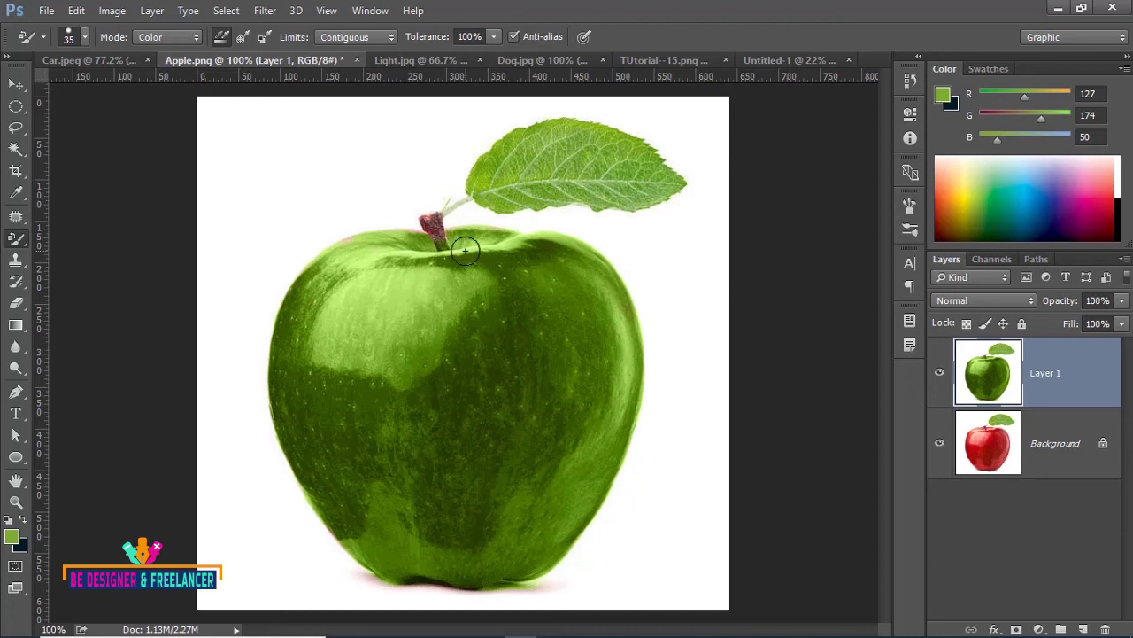
# Step: Switch to the Mixer Brush on Light.jpg and set the foreground to bright green #9eff00
pyautogui.rightClick(16, 244)
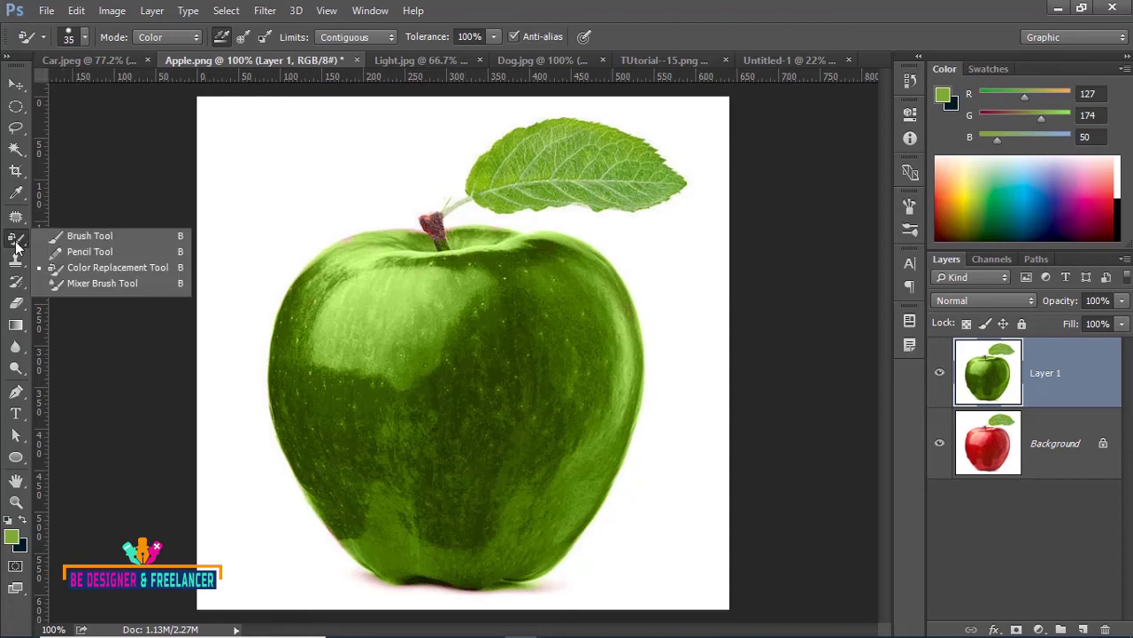
pyautogui.click(100, 283)
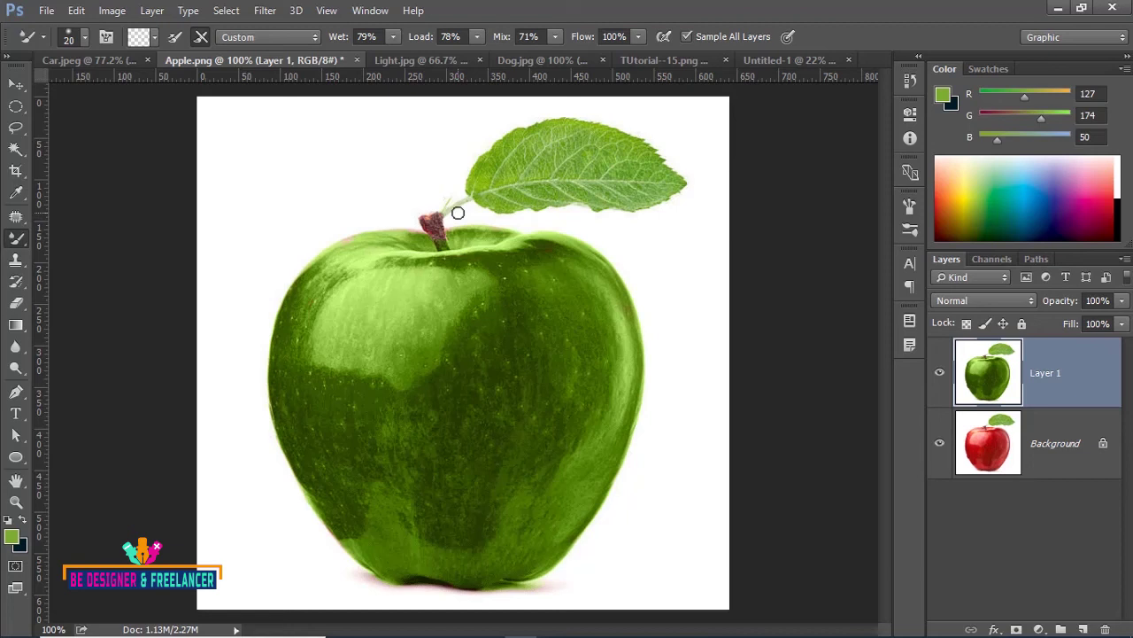
pyautogui.click(405, 60)
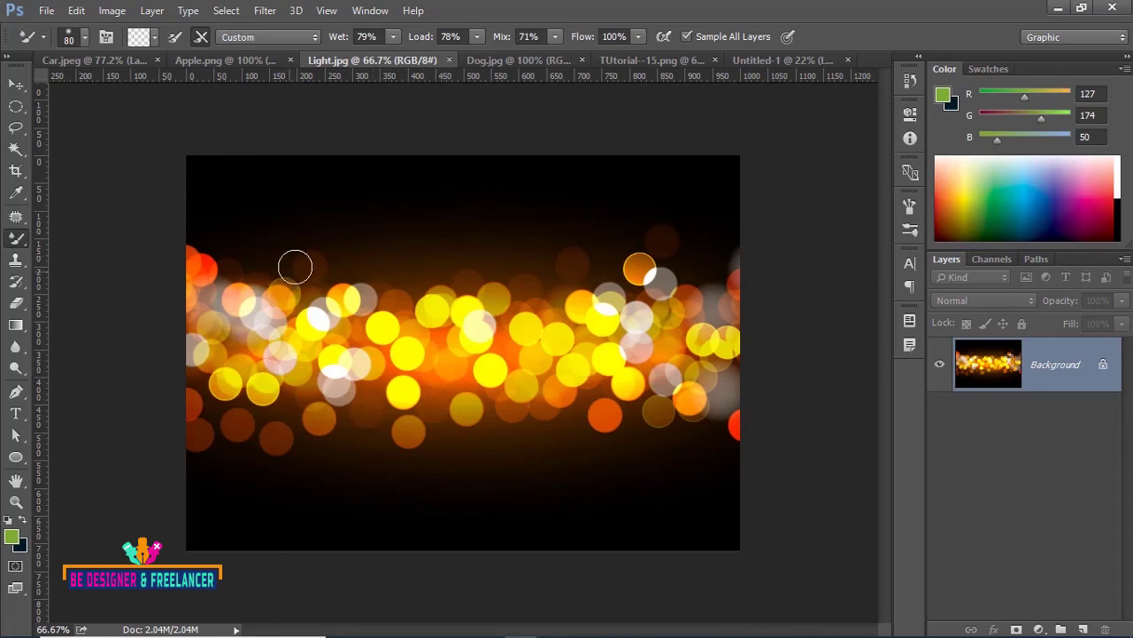
pyautogui.click(12, 537)
pyautogui.moveTo(789, 248); pyautogui.dragTo(815, 161)
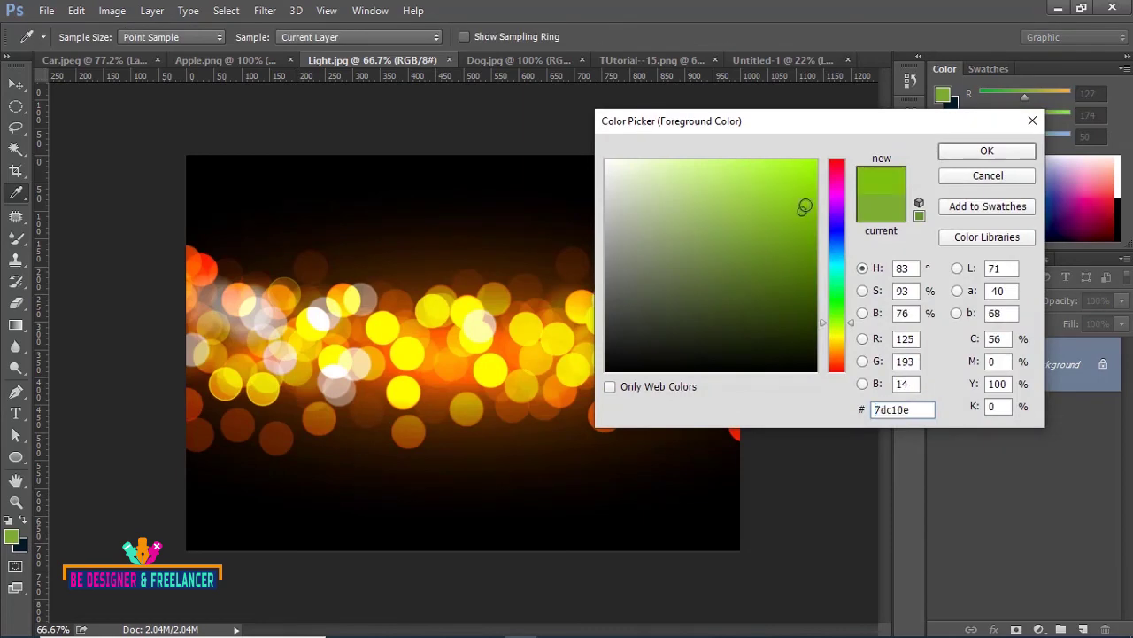
pyautogui.click(968, 158)
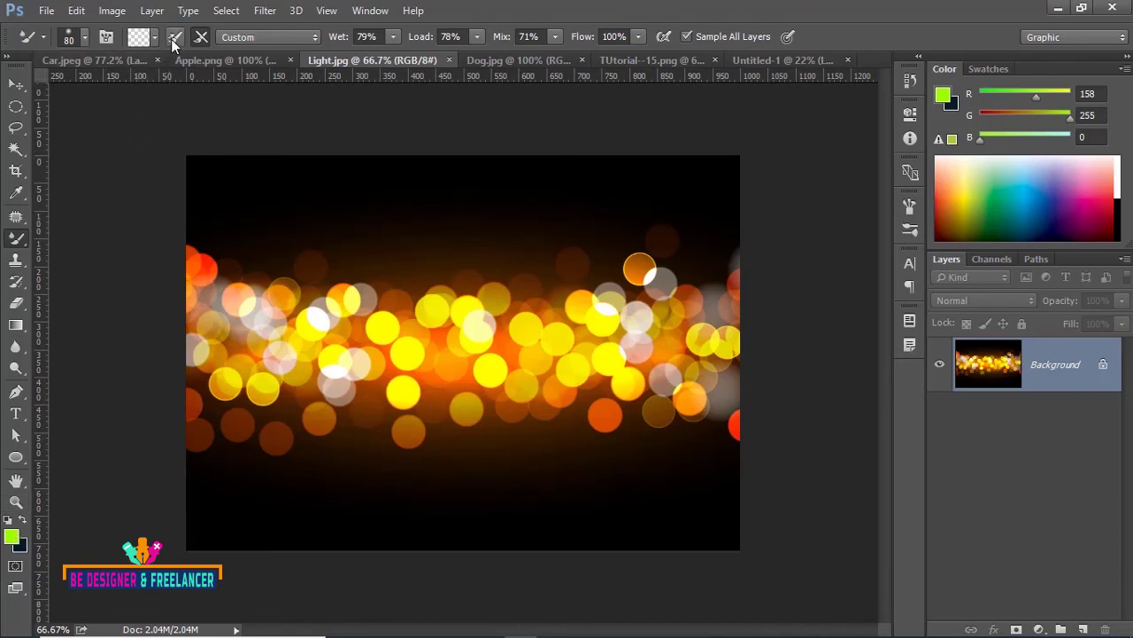
# Step: Load the Mixer Brush with lime green and paint seven curving swirls across the bokeh lights
pyautogui.click(171, 39)
pyautogui.moveTo(298, 212); pyautogui.dragTo(442, 372)
pyautogui.moveTo(394, 217); pyautogui.dragTo(509, 354)
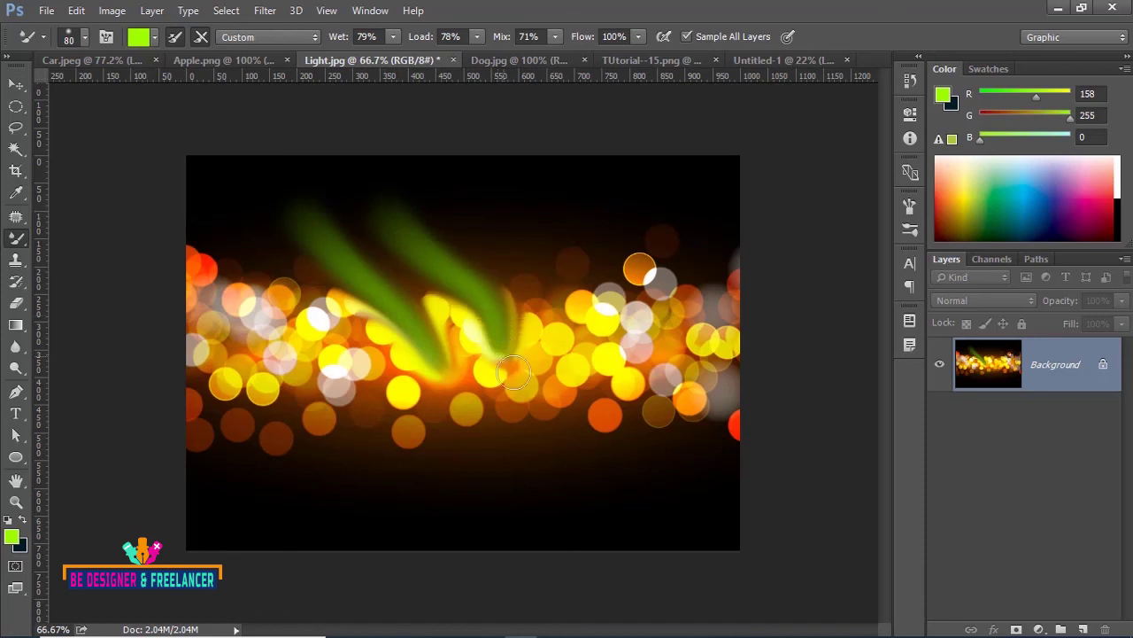
pyautogui.moveTo(259, 406)
pyautogui.mouseDown()
pyautogui.moveTo(629, 305)
pyautogui.moveTo(324, 372)
pyautogui.mouseUp()
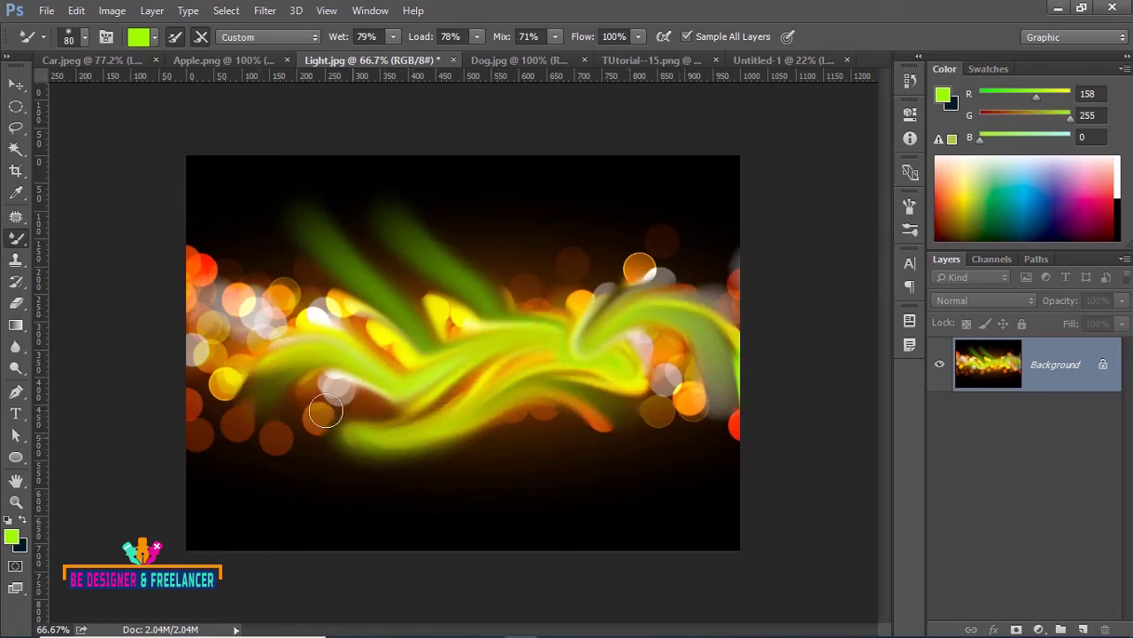
pyautogui.moveTo(324, 310); pyautogui.dragTo(248, 531)
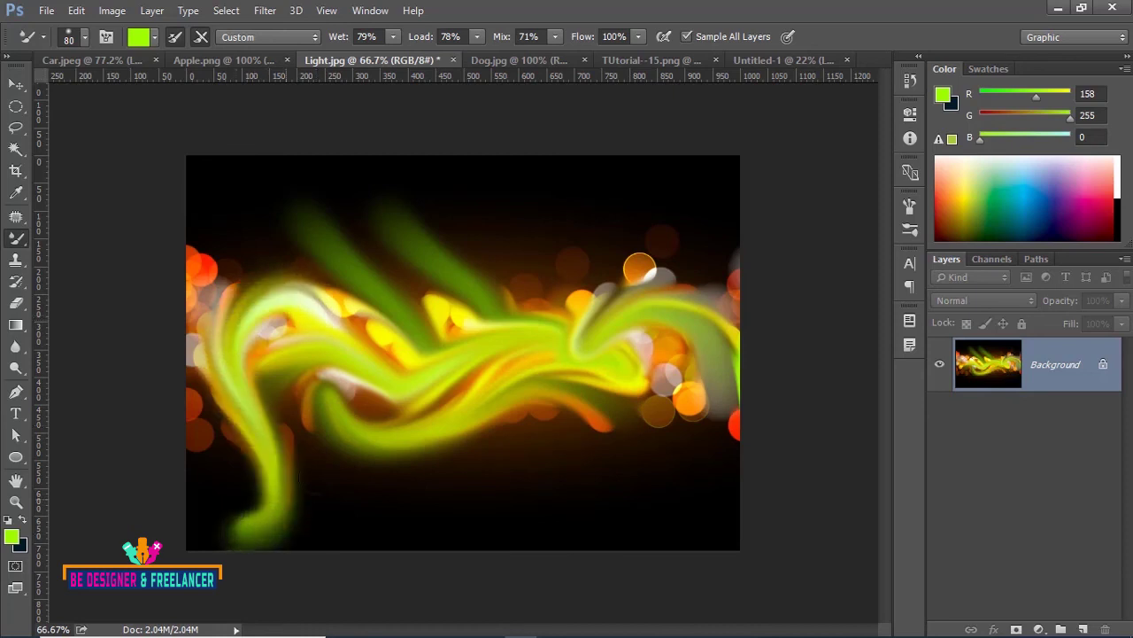
pyautogui.moveTo(329, 341); pyautogui.dragTo(540, 324)
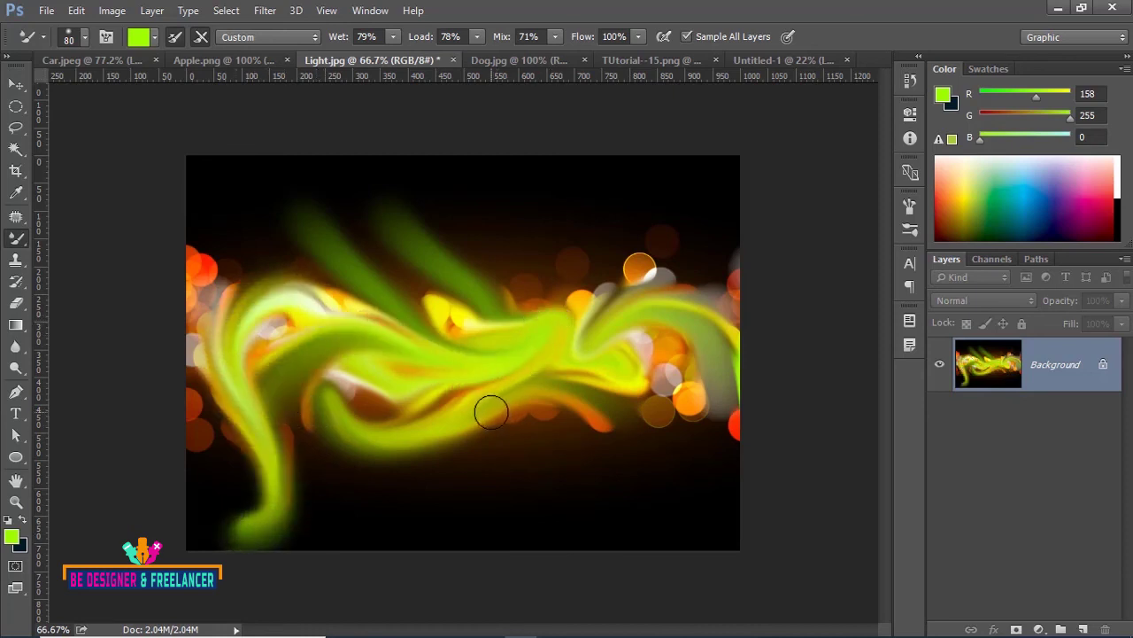
pyautogui.moveTo(488, 408)
pyautogui.mouseDown()
pyautogui.moveTo(661, 304)
pyautogui.moveTo(719, 393)
pyautogui.moveTo(461, 458)
pyautogui.moveTo(437, 448)
pyautogui.mouseUp()
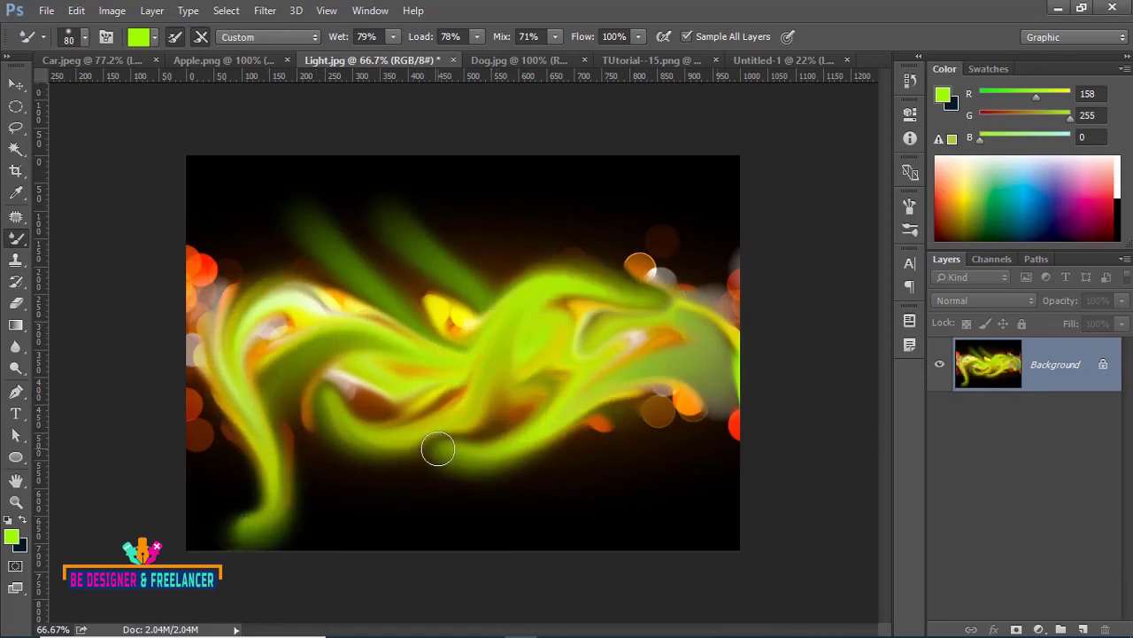
pyautogui.moveTo(538, 307)
pyautogui.mouseDown()
pyautogui.moveTo(397, 375)
pyautogui.moveTo(340, 360)
pyautogui.mouseUp()
# Step: Bring up the Dog.jpg puppy photo zoomed in, framing its face and smearing fur near the ear
pyautogui.click(500, 61)
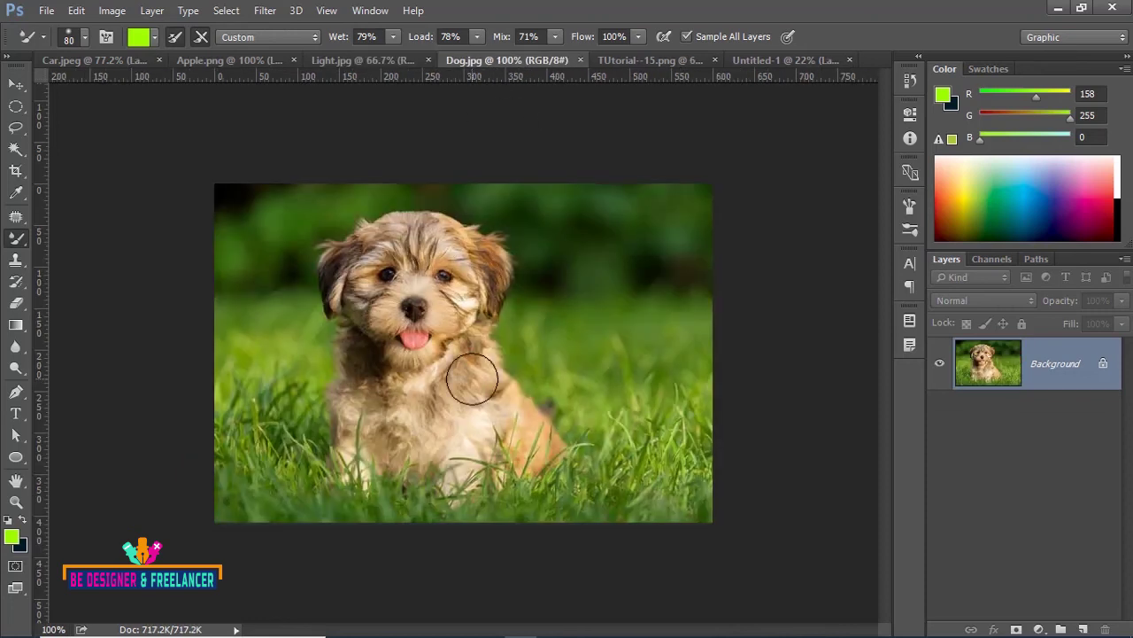
pyautogui.scroll(1, 472, 379)
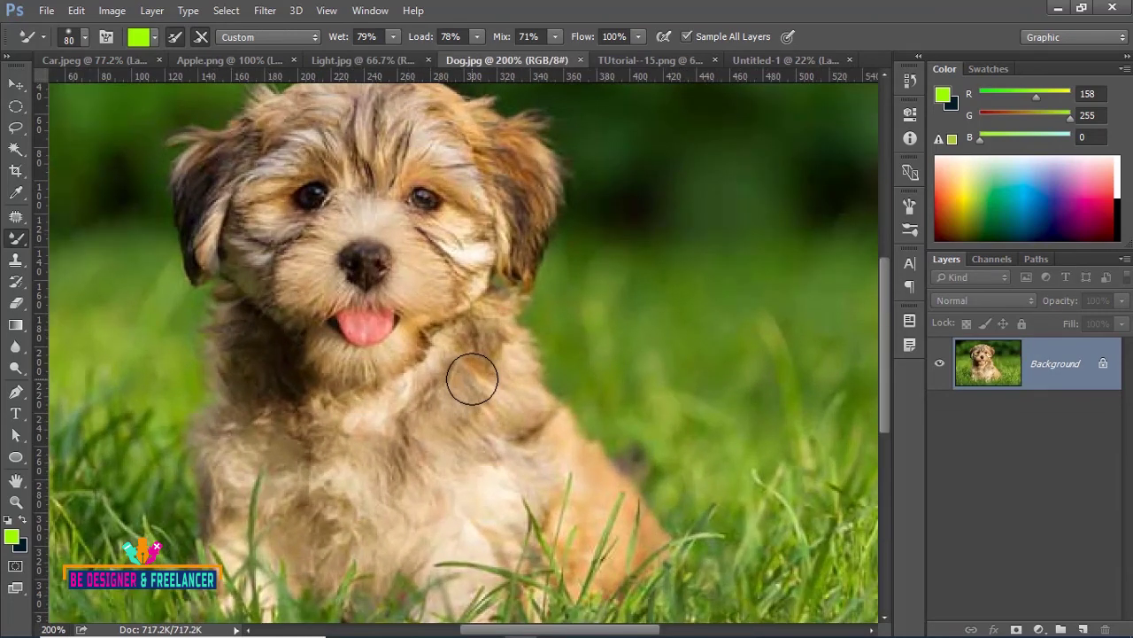
pyautogui.scroll(-1, 472, 379)
pyautogui.scroll(1, 472, 379)
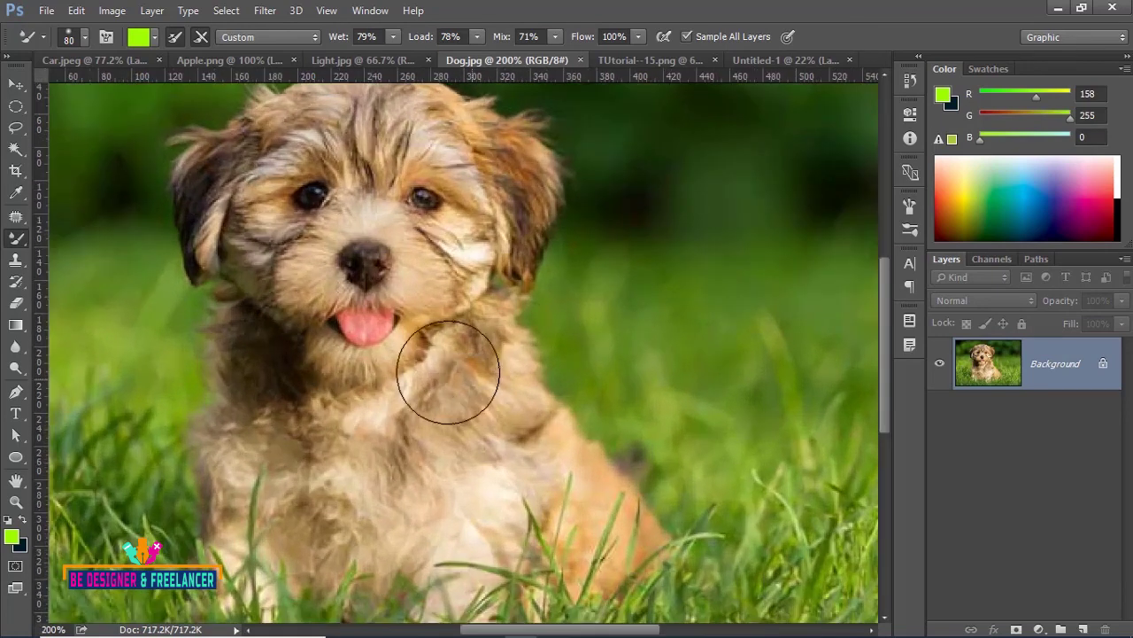
pyautogui.moveTo(372, 233); pyautogui.dragTo(394, 302)
pyautogui.moveTo(509, 234); pyautogui.dragTo(532, 217)
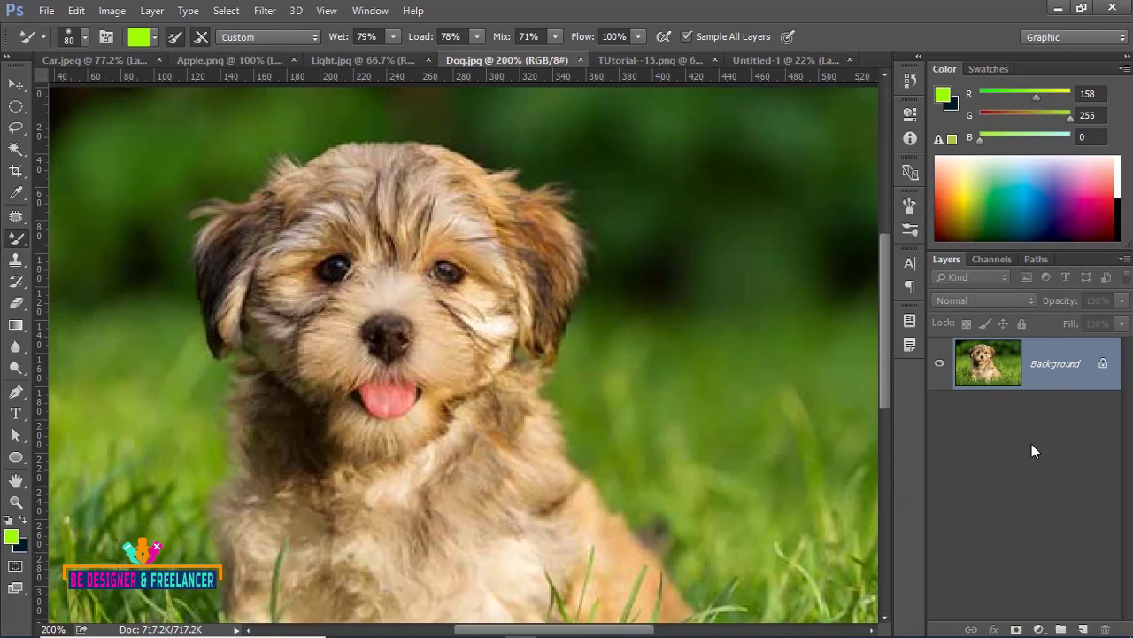
# Step: Duplicate the dog image, add an empty Layer 2 on top, and clean the Mixer Brush
pyautogui.hotkey('ctrl', 'j')
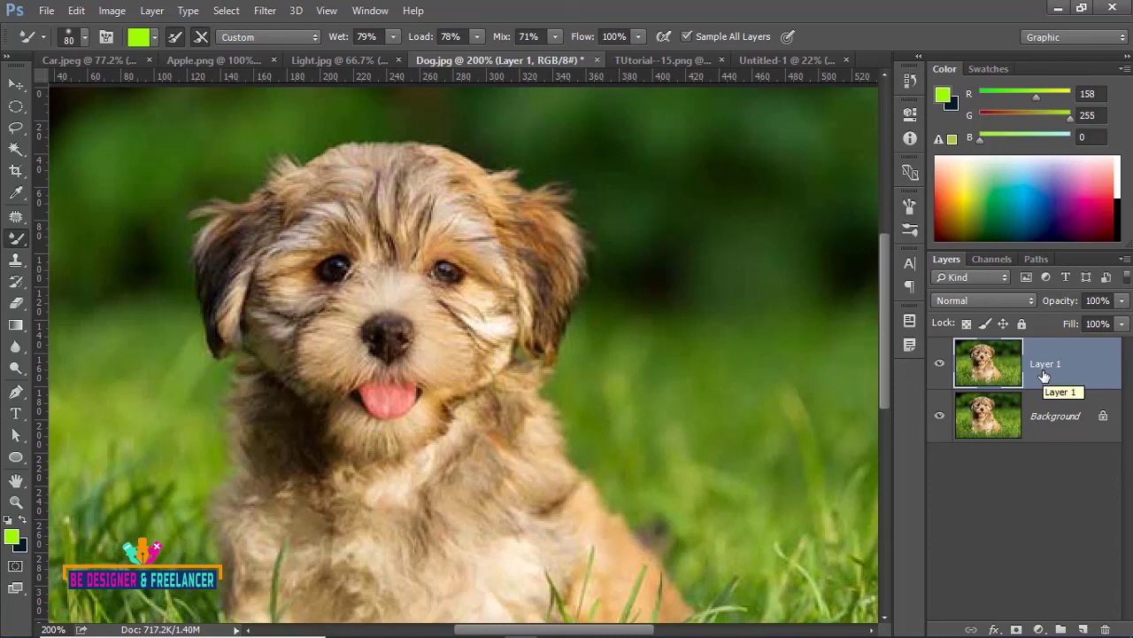
pyautogui.click(1082, 629)
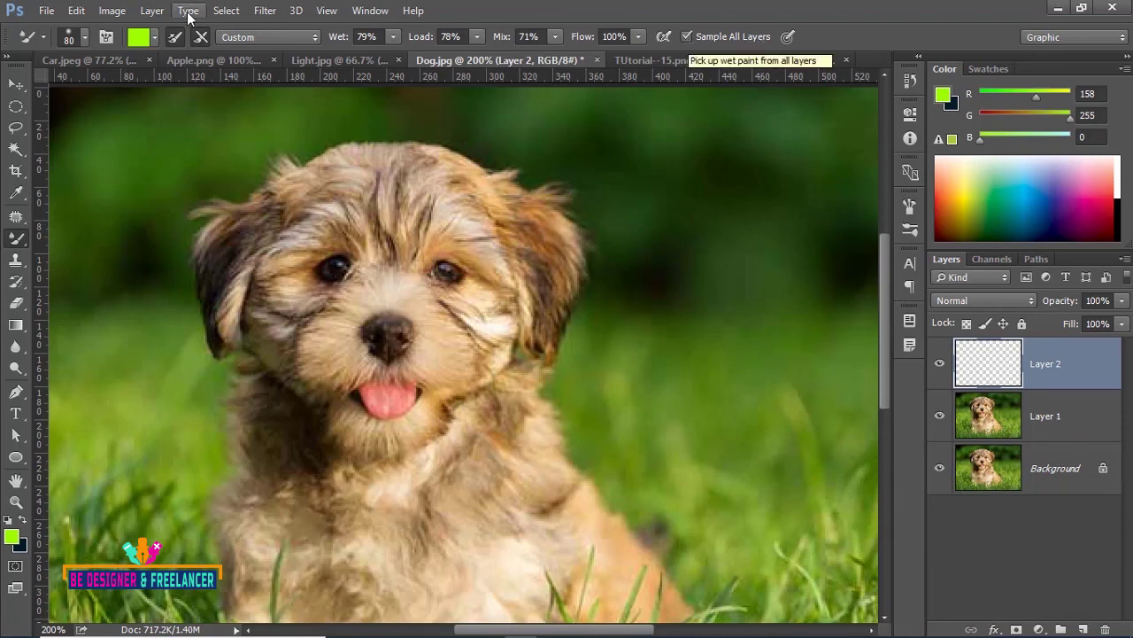
pyautogui.click(174, 40)
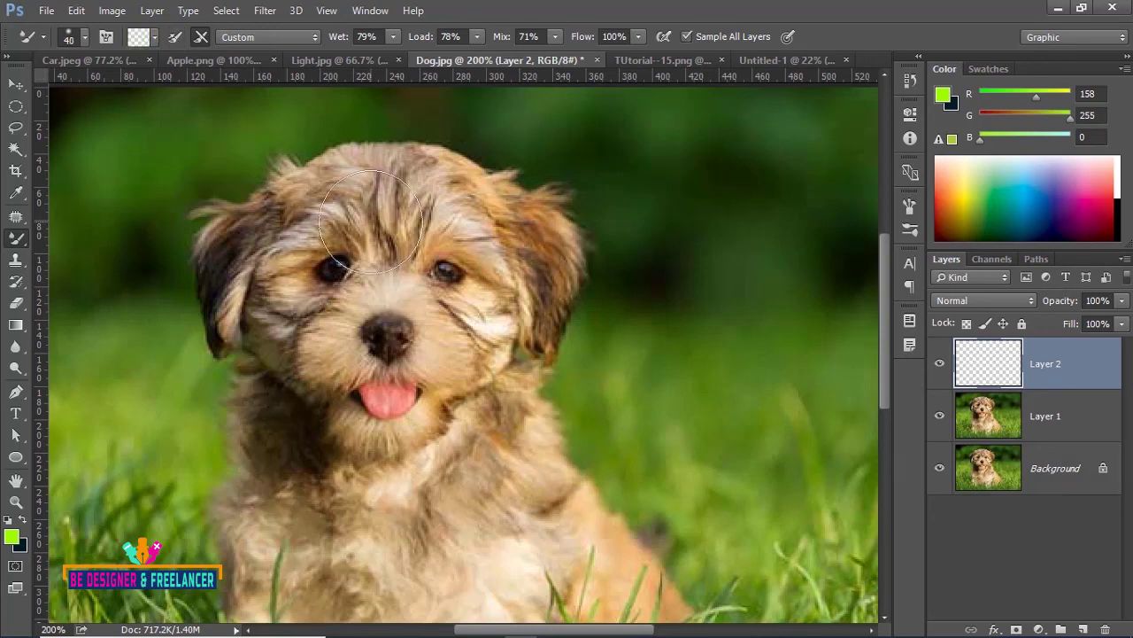
# Step: Zoom to 300%, shrink the brush to 20 px, and smear fur outward along both ear edges
pyautogui.hotkey('ctrl', '+')
pyautogui.moveTo(372, 218); pyautogui.dragTo(433, 365)
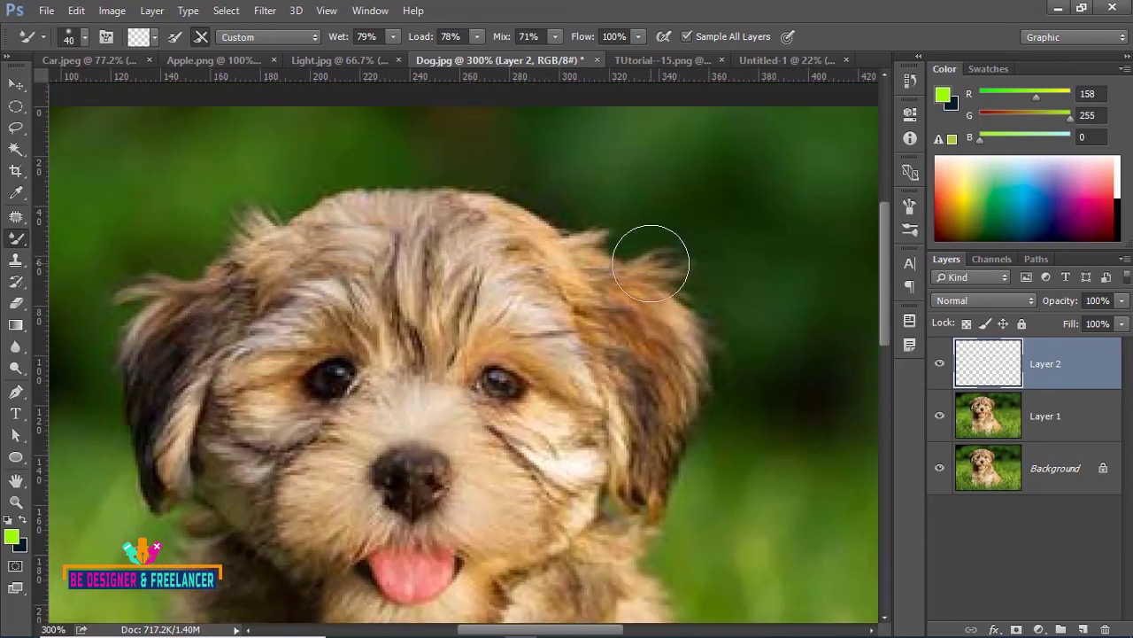
pyautogui.press('[')
pyautogui.press('[')
pyautogui.moveTo(608, 249)
pyautogui.mouseDown()
pyautogui.moveTo(638, 253)
pyautogui.moveTo(581, 227)
pyautogui.moveTo(588, 215)
pyautogui.mouseUp()
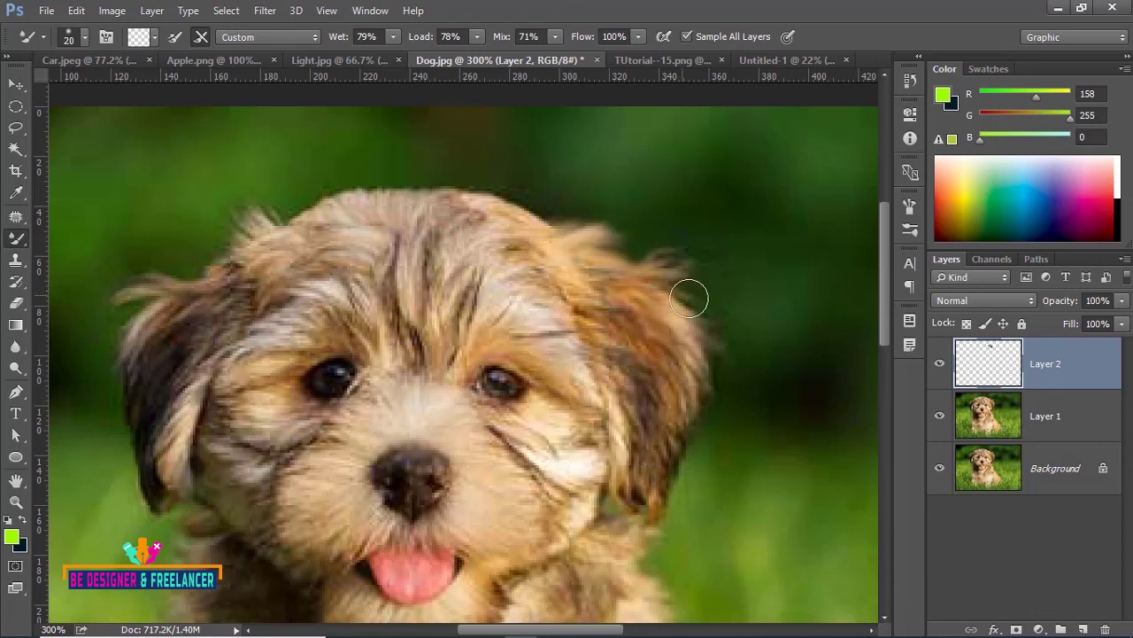
pyautogui.moveTo(689, 299)
pyautogui.mouseDown()
pyautogui.moveTo(683, 278)
pyautogui.moveTo(728, 359)
pyautogui.moveTo(716, 402)
pyautogui.moveTo(709, 379)
pyautogui.moveTo(696, 468)
pyautogui.moveTo(696, 458)
pyautogui.moveTo(676, 475)
pyautogui.moveTo(674, 465)
pyautogui.moveTo(703, 499)
pyautogui.mouseUp()
pyautogui.scroll(-2, 726, 488)
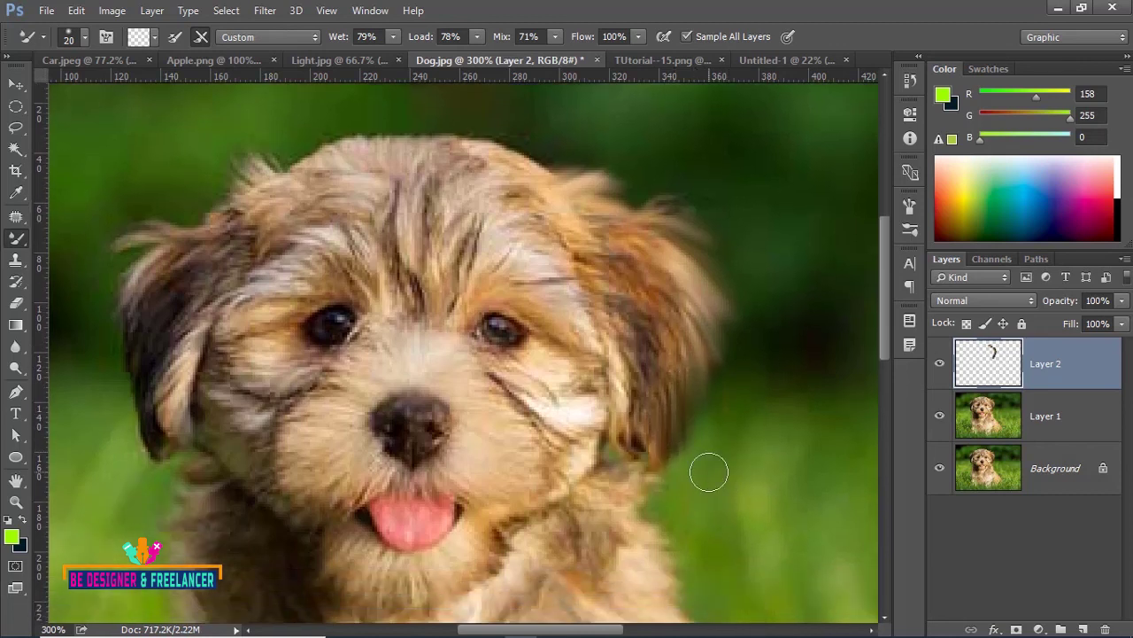
pyautogui.moveTo(146, 248)
pyautogui.mouseDown()
pyautogui.moveTo(122, 253)
pyautogui.moveTo(101, 337)
pyautogui.moveTo(121, 328)
pyautogui.moveTo(140, 452)
pyautogui.moveTo(188, 495)
pyautogui.moveTo(163, 495)
pyautogui.moveTo(203, 527)
pyautogui.mouseUp()
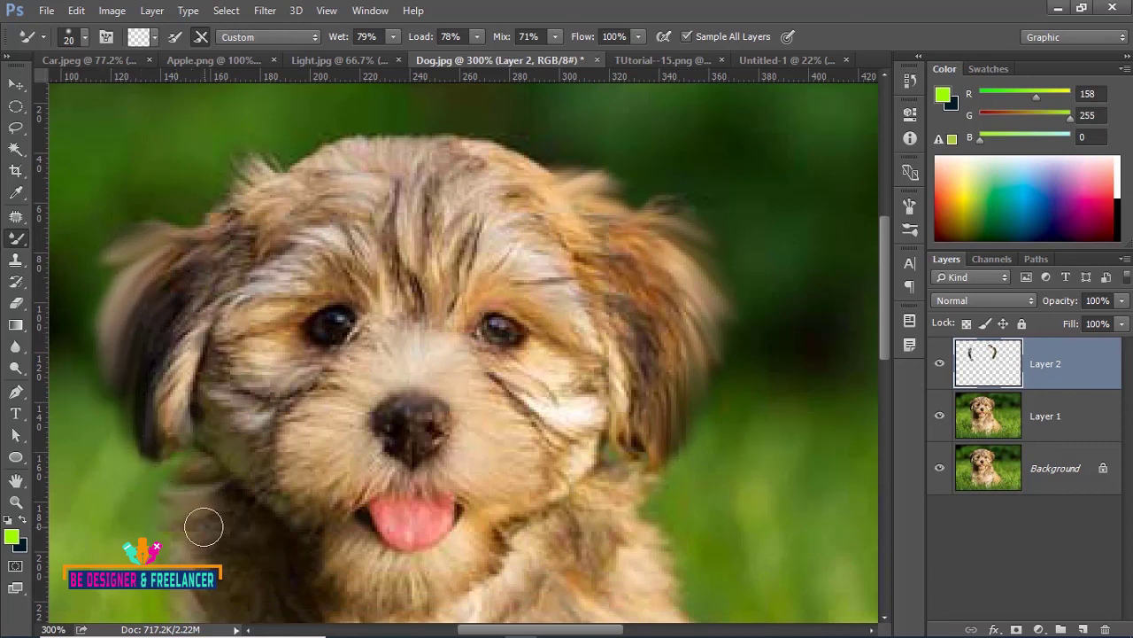
pyautogui.scroll(-2, 374, 349)
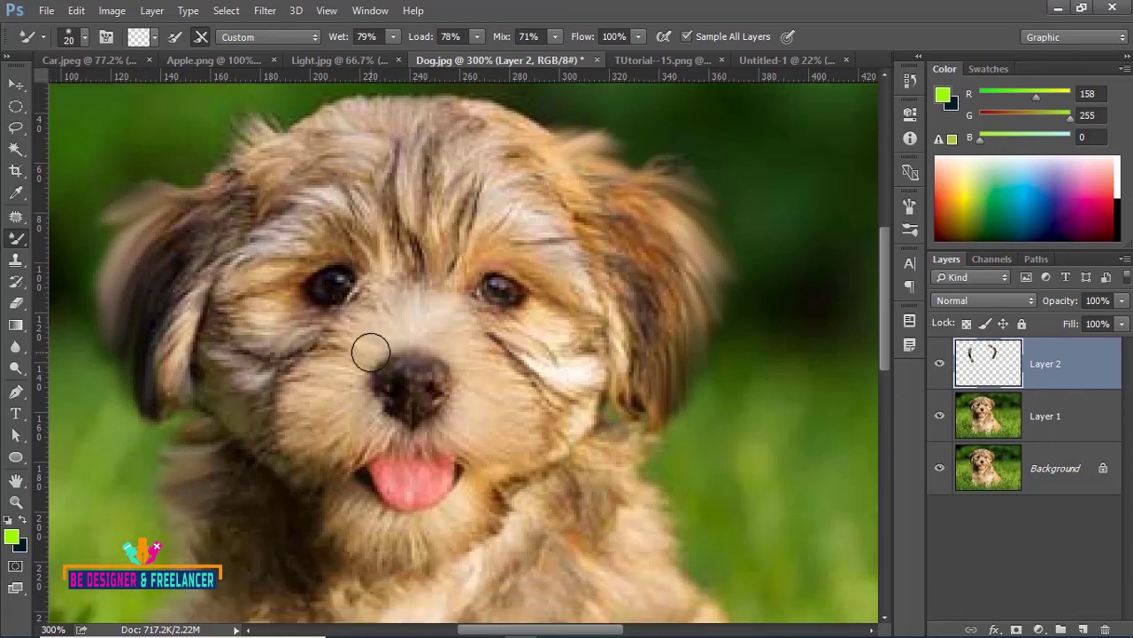
pyautogui.scroll(-1, 370, 352)
# Step: Lower the Mixer Brush flow to 57%
pyautogui.click(638, 36)
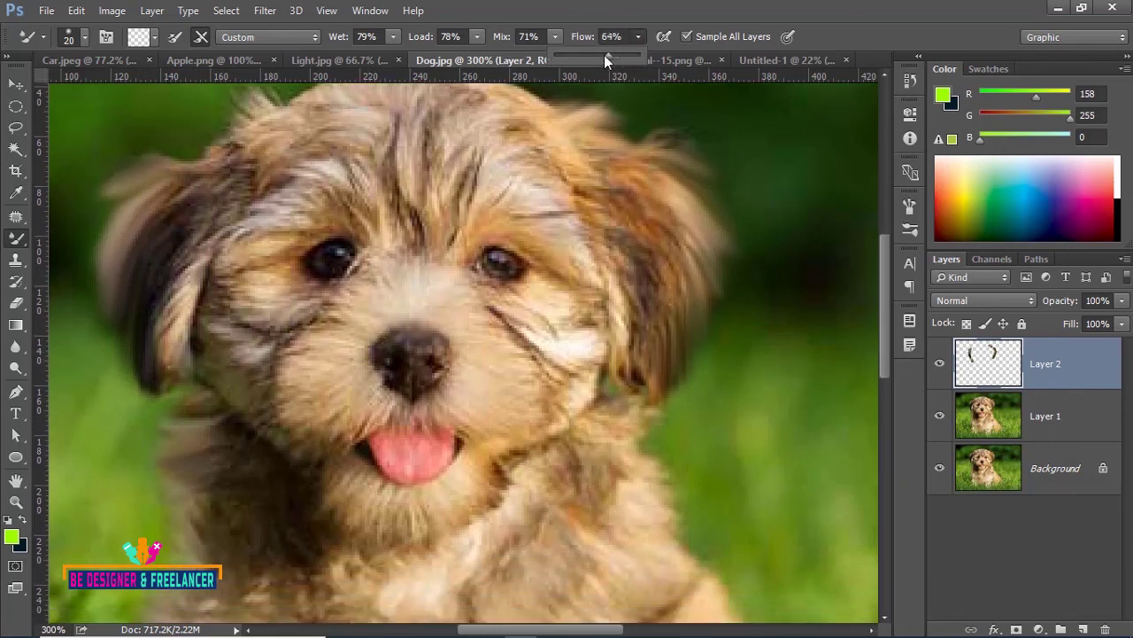
pyautogui.moveTo(607, 55); pyautogui.dragTo(602, 55)
pyautogui.click(182, 433)
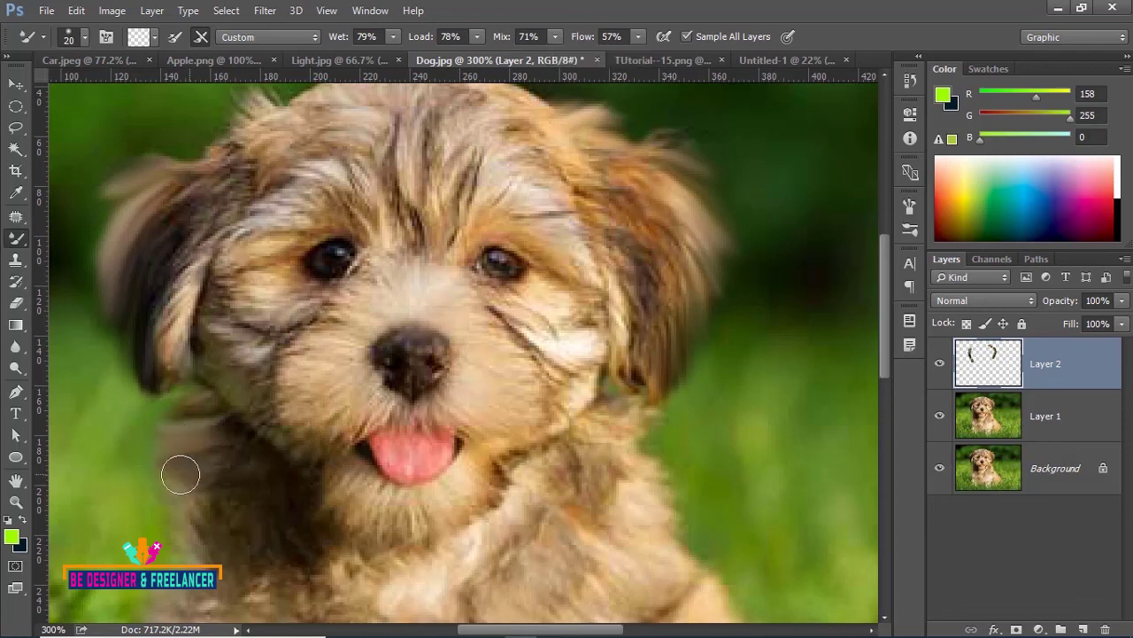
# Step: Smudge the right shoulder's fur into the grass, then zoom back out to 200%
pyautogui.scroll(-1, 186, 496)
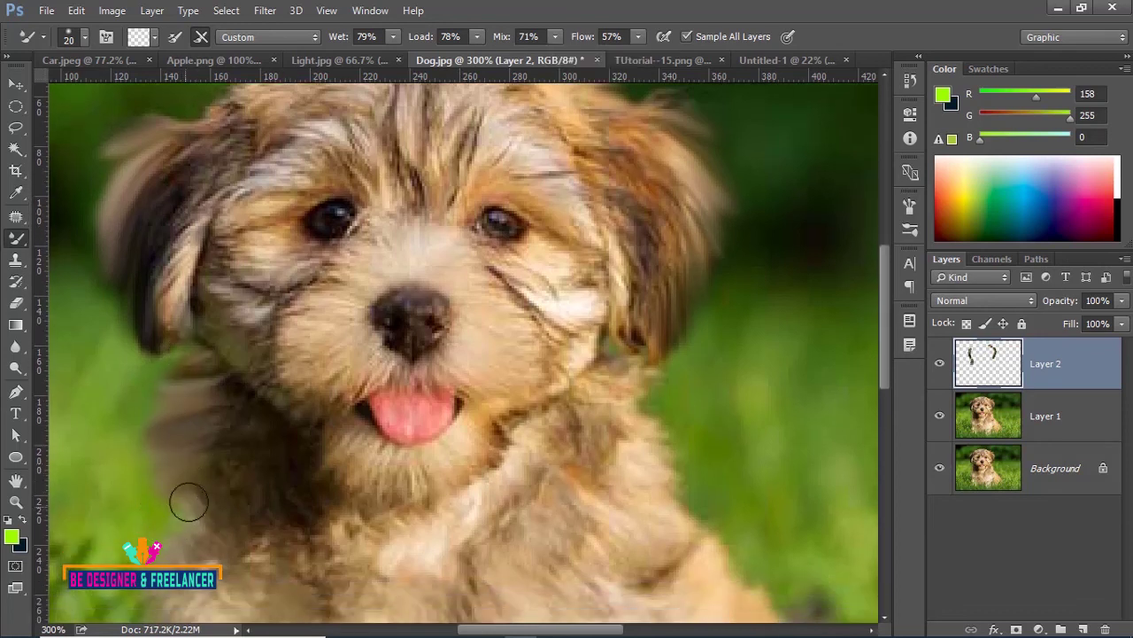
pyautogui.scroll(-1, 270, 507)
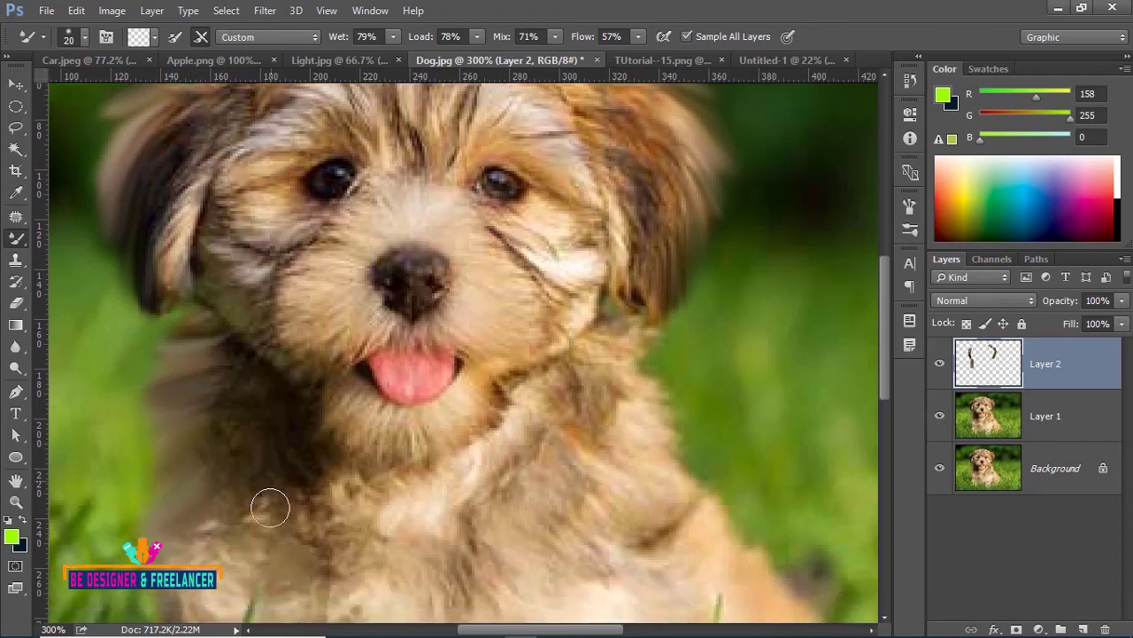
pyautogui.scroll(-1, 270, 508)
pyautogui.scroll(-1, 274, 508)
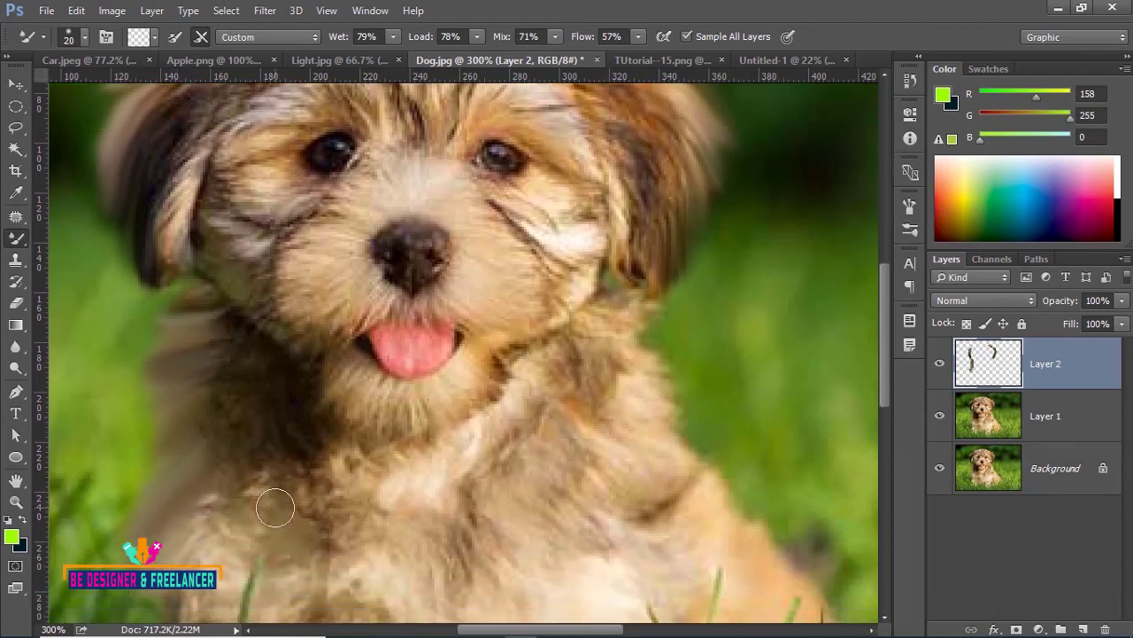
pyautogui.scroll(-2, 270, 509)
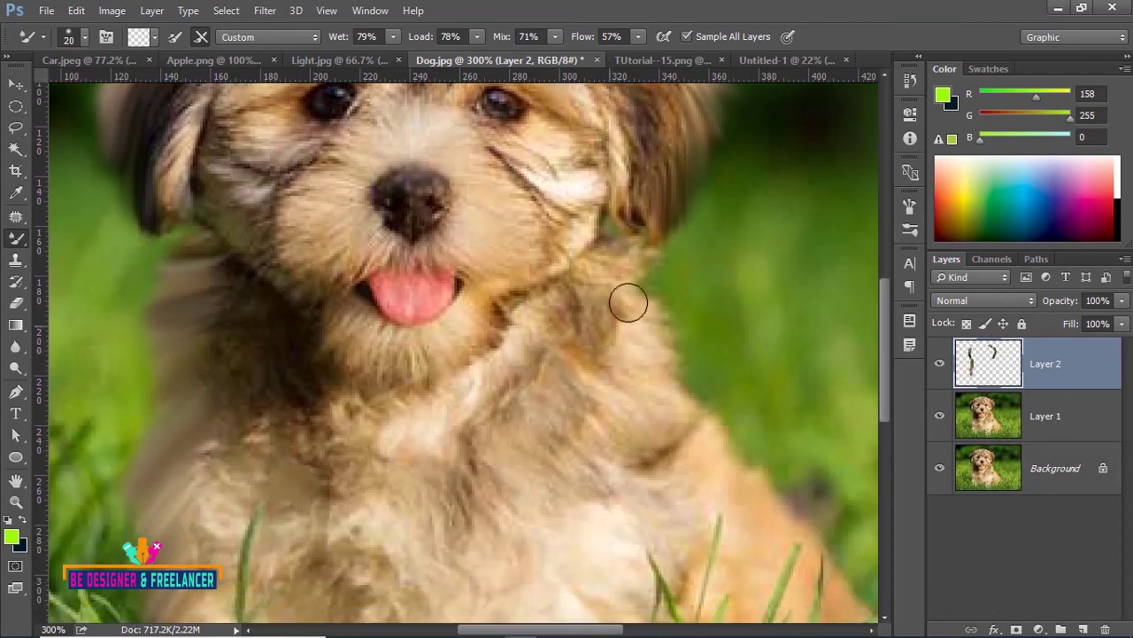
pyautogui.moveTo(625, 263)
pyautogui.mouseDown()
pyautogui.moveTo(664, 299)
pyautogui.moveTo(680, 288)
pyautogui.mouseUp()
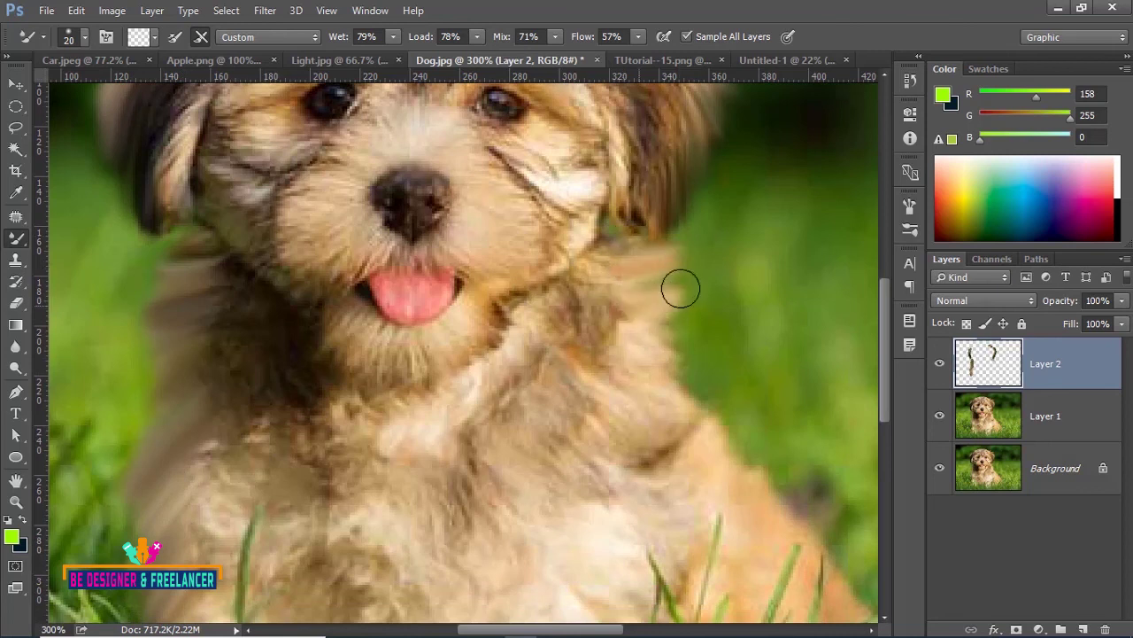
pyautogui.moveTo(645, 336); pyautogui.dragTo(710, 414)
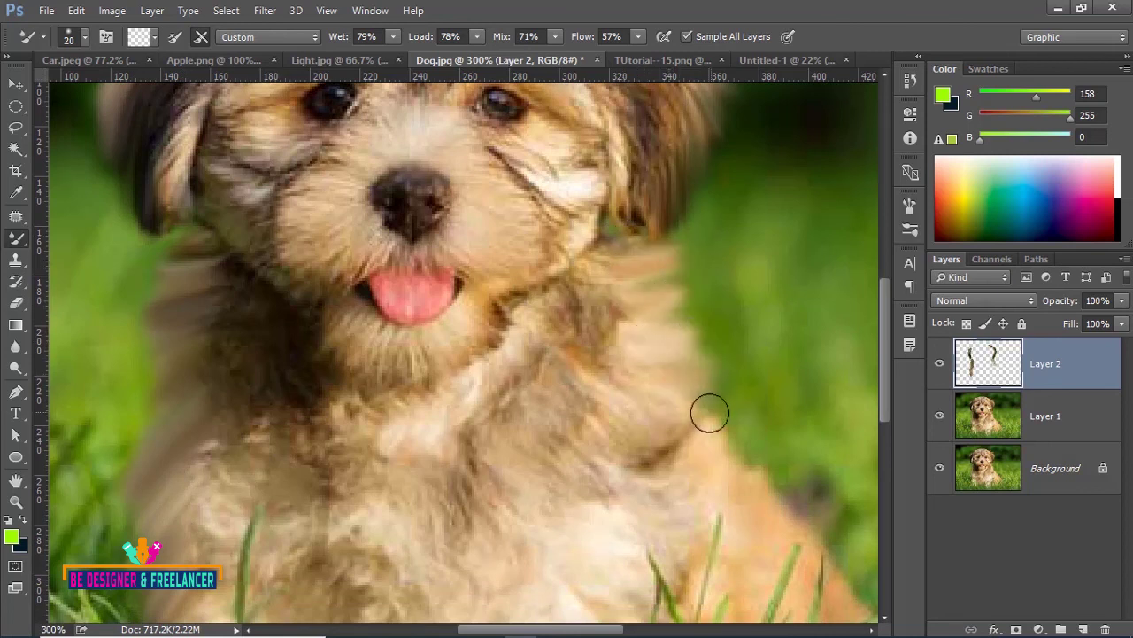
pyautogui.scroll(-3, 755, 418)
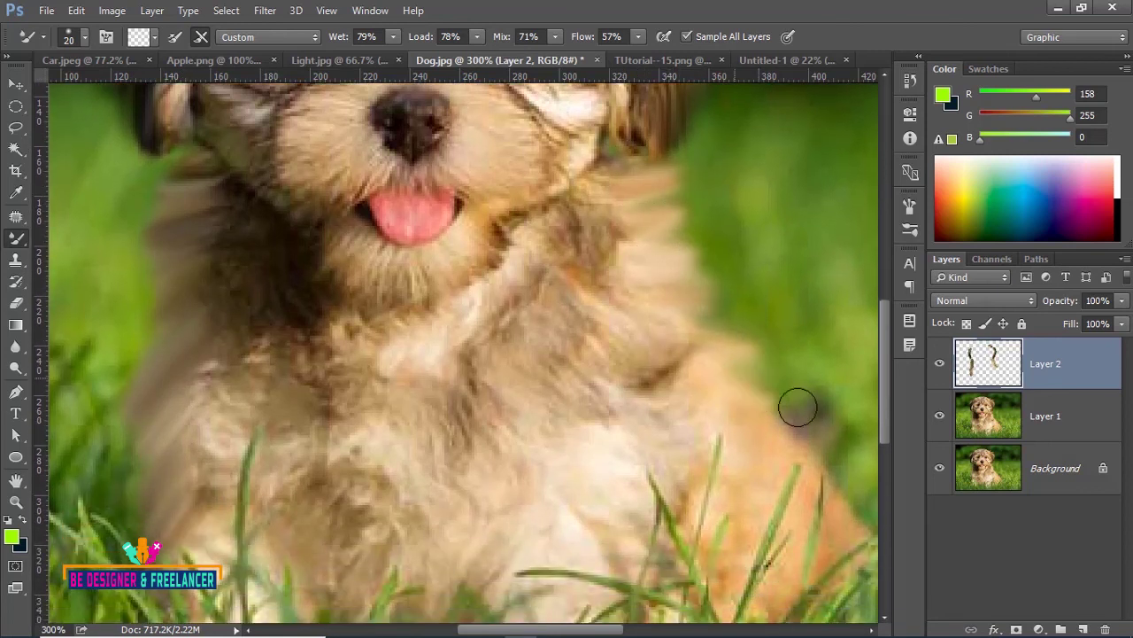
pyautogui.scroll(-2, 791, 458)
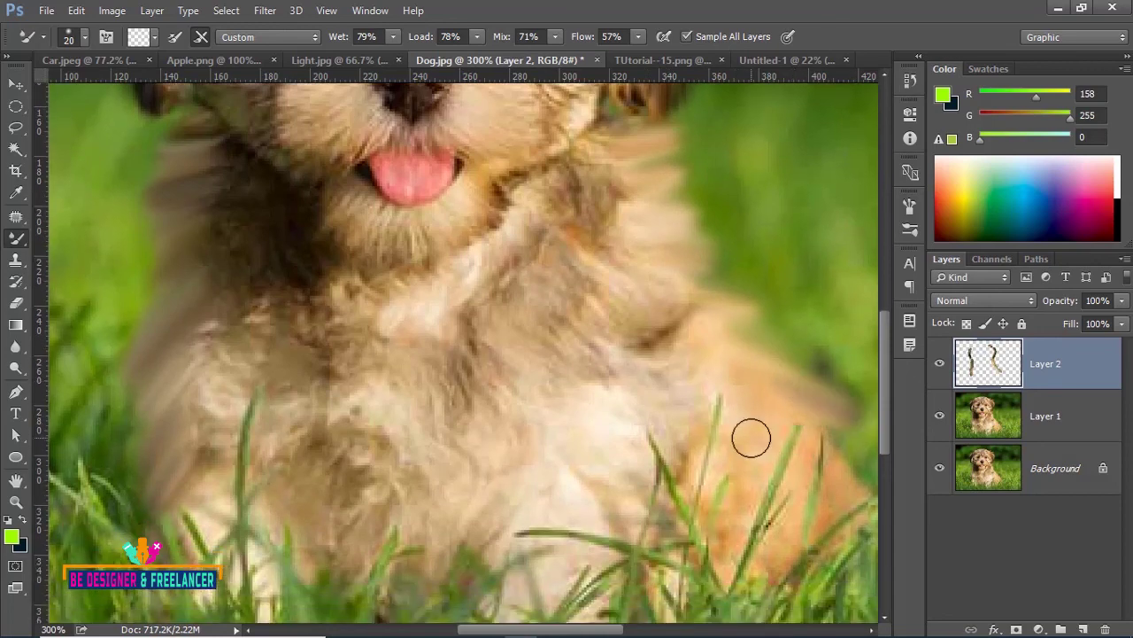
pyautogui.scroll(-2, 750, 439)
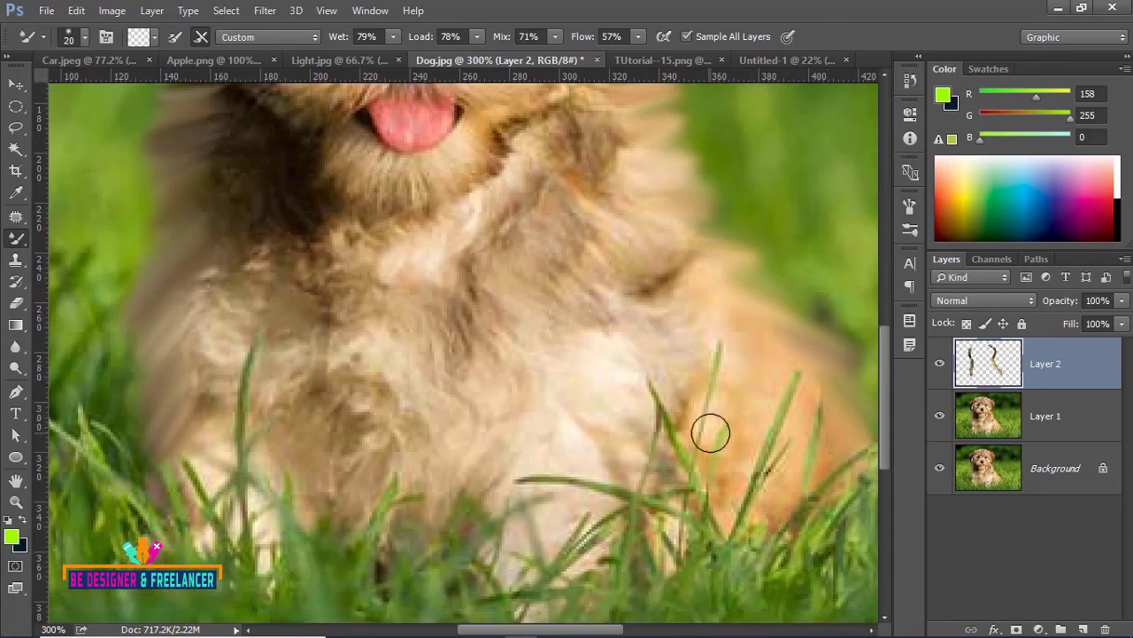
pyautogui.hotkey('ctrl', '-')
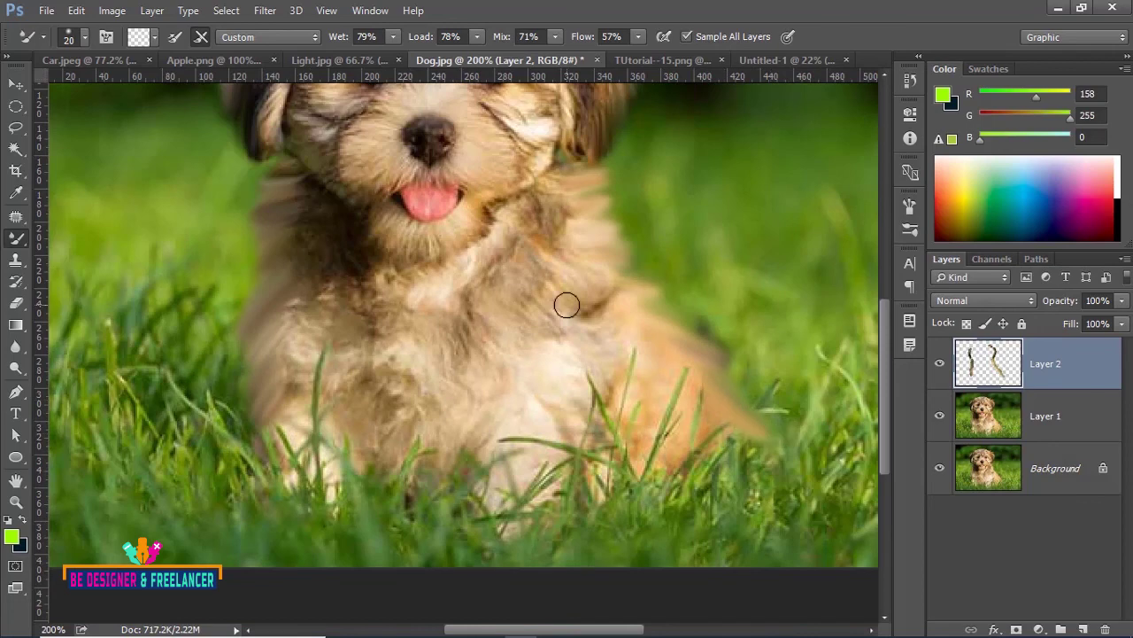
# Step: Smear the top-left ear tuft and head-top fur upward on Layer 2
pyautogui.scroll(2, 566, 304)
pyautogui.scroll(2, 567, 304)
pyautogui.scroll(3, 567, 305)
pyautogui.scroll(3, 338, 179)
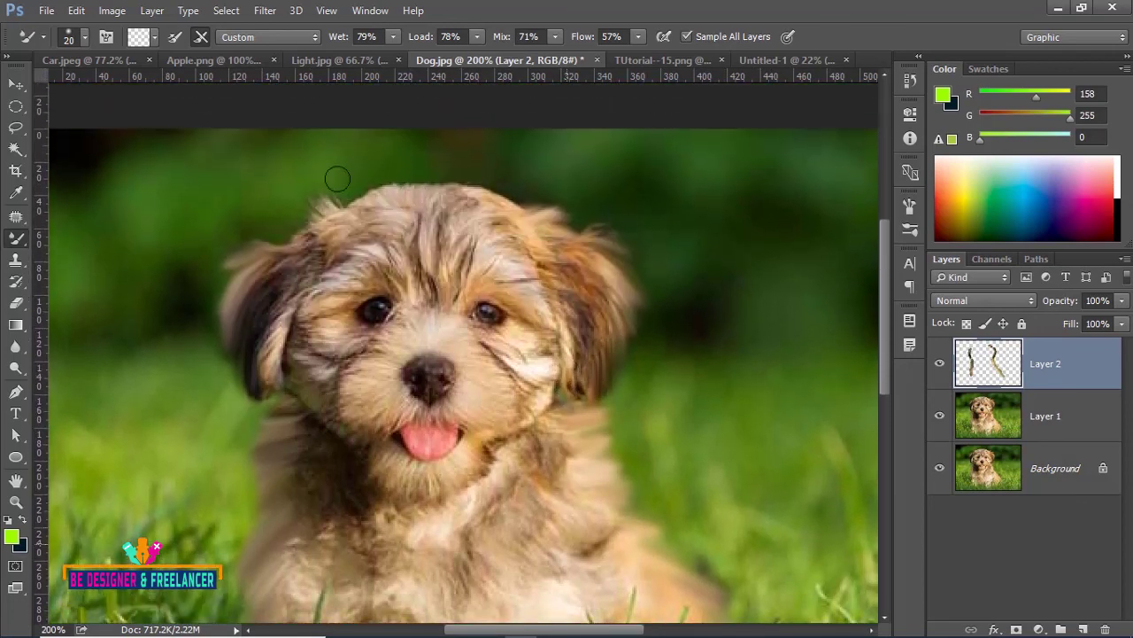
pyautogui.scroll(1, 337, 179)
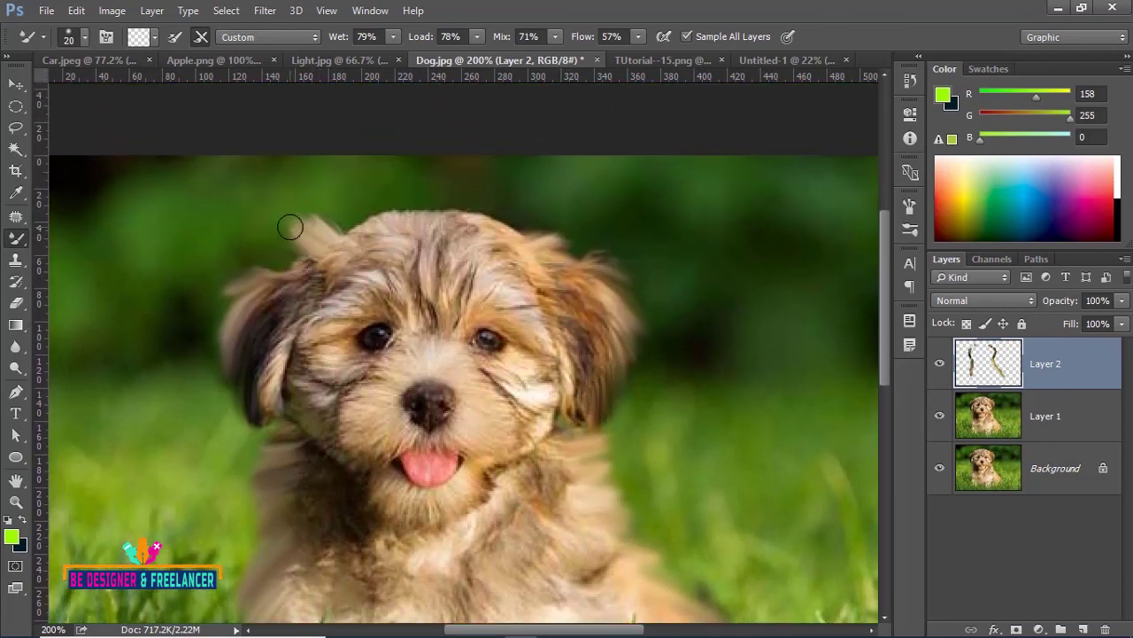
pyautogui.moveTo(291, 226)
pyautogui.mouseDown()
pyautogui.moveTo(308, 268)
pyautogui.moveTo(278, 245)
pyautogui.moveTo(265, 260)
pyautogui.moveTo(360, 230)
pyautogui.moveTo(329, 212)
pyautogui.moveTo(345, 197)
pyautogui.moveTo(392, 215)
pyautogui.moveTo(417, 189)
pyautogui.moveTo(468, 220)
pyautogui.moveTo(506, 219)
pyautogui.moveTo(534, 235)
pyautogui.moveTo(425, 198)
pyautogui.moveTo(393, 210)
pyautogui.mouseUp()
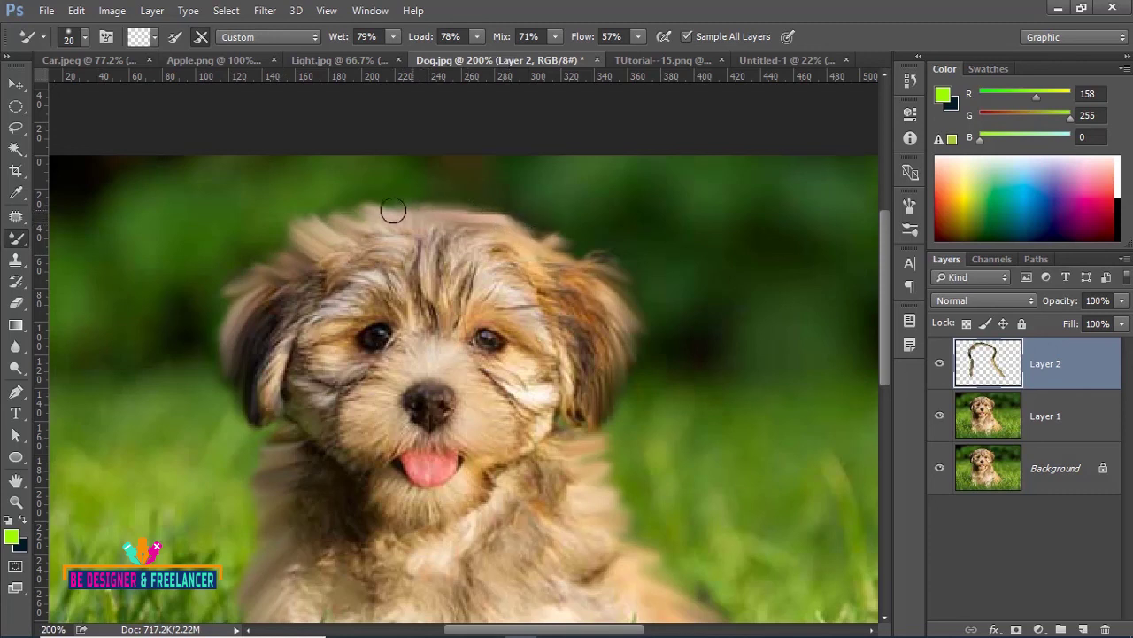
pyautogui.scroll(-2, 515, 337)
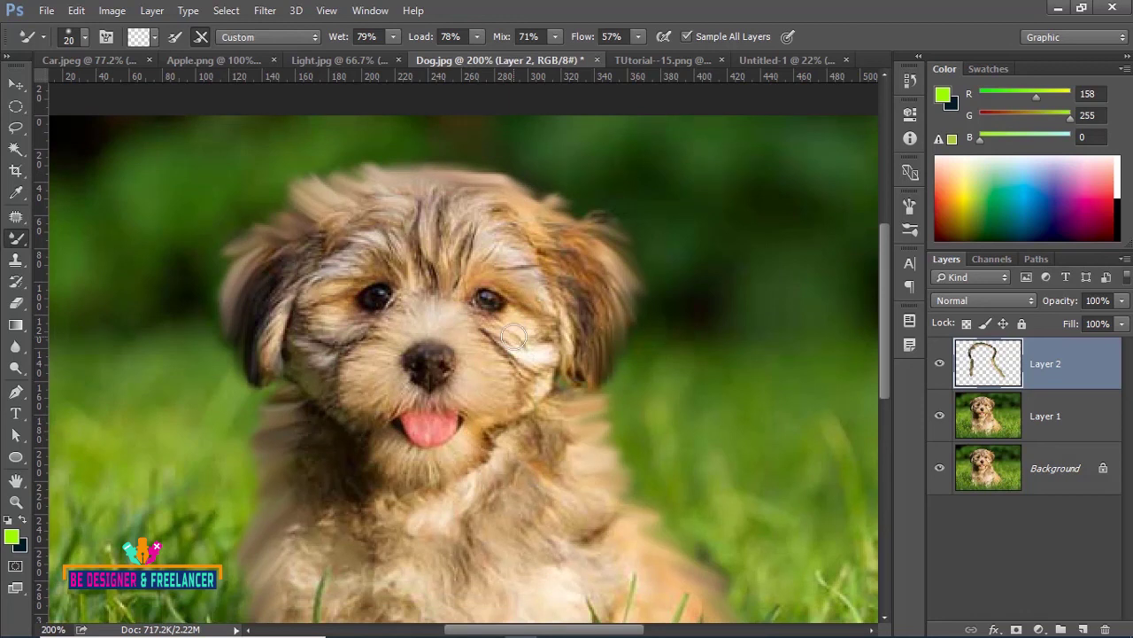
pyautogui.scroll(-2, 515, 337)
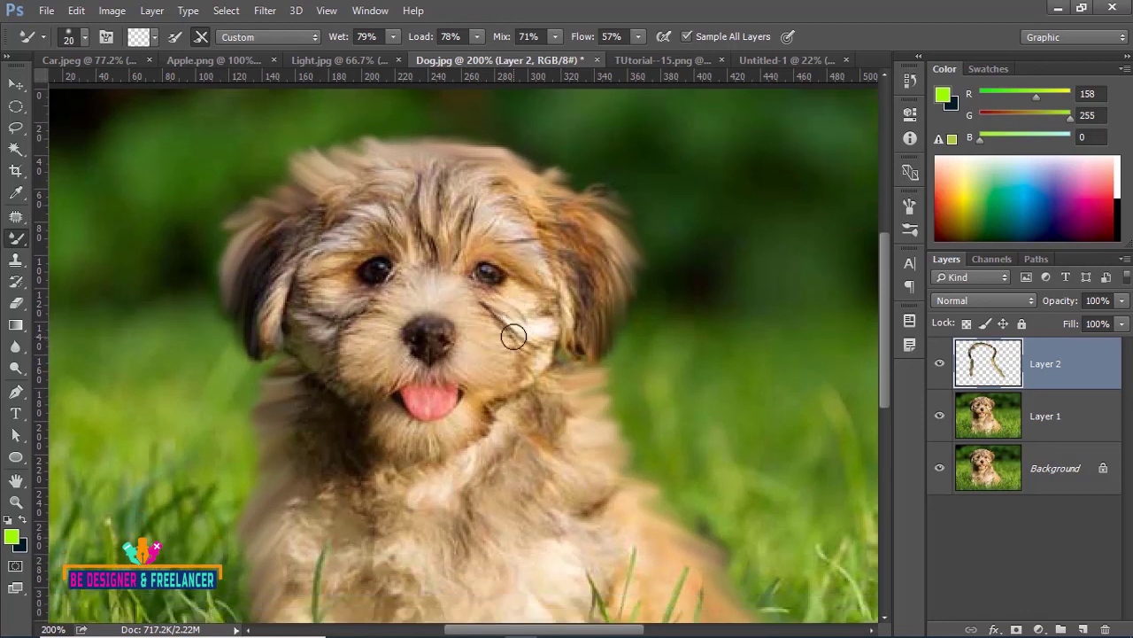
pyautogui.scroll(-1, 515, 339)
pyautogui.scroll(-1, 516, 340)
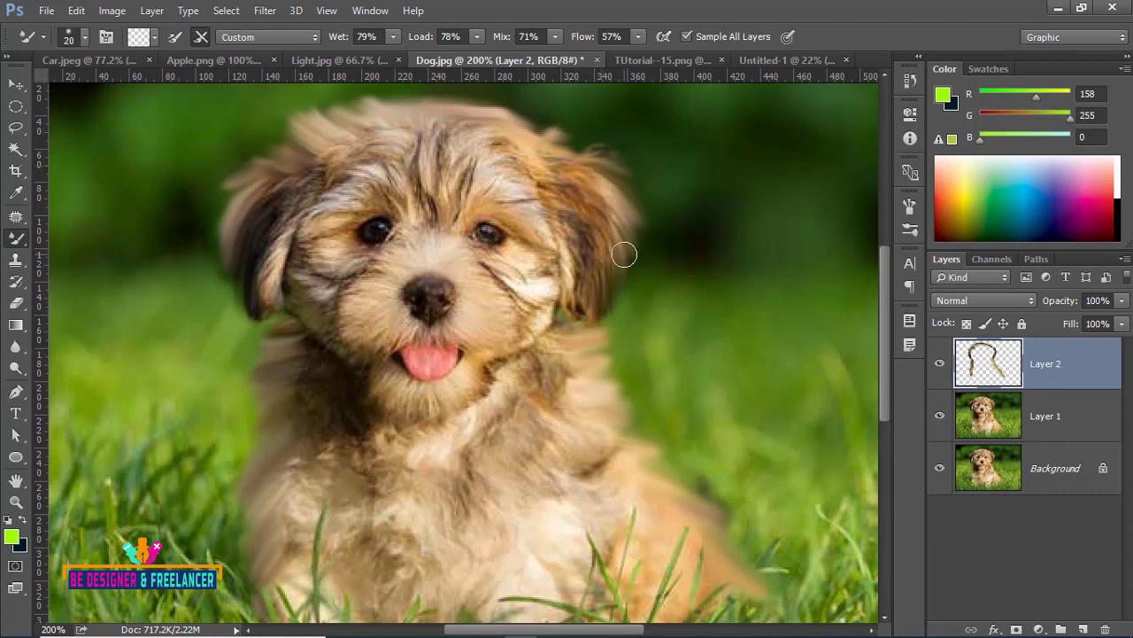
# Step: Toggle Layer 2's visibility repeatedly to compare before and after, leaving it hidden
pyautogui.click(941, 365)
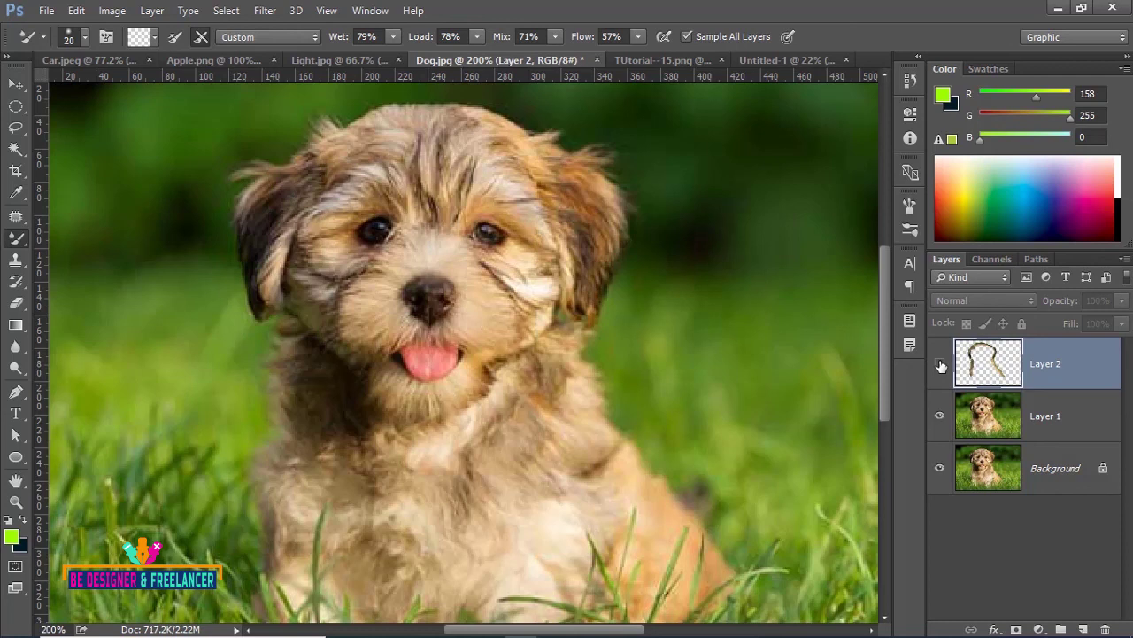
pyautogui.click(940, 365)
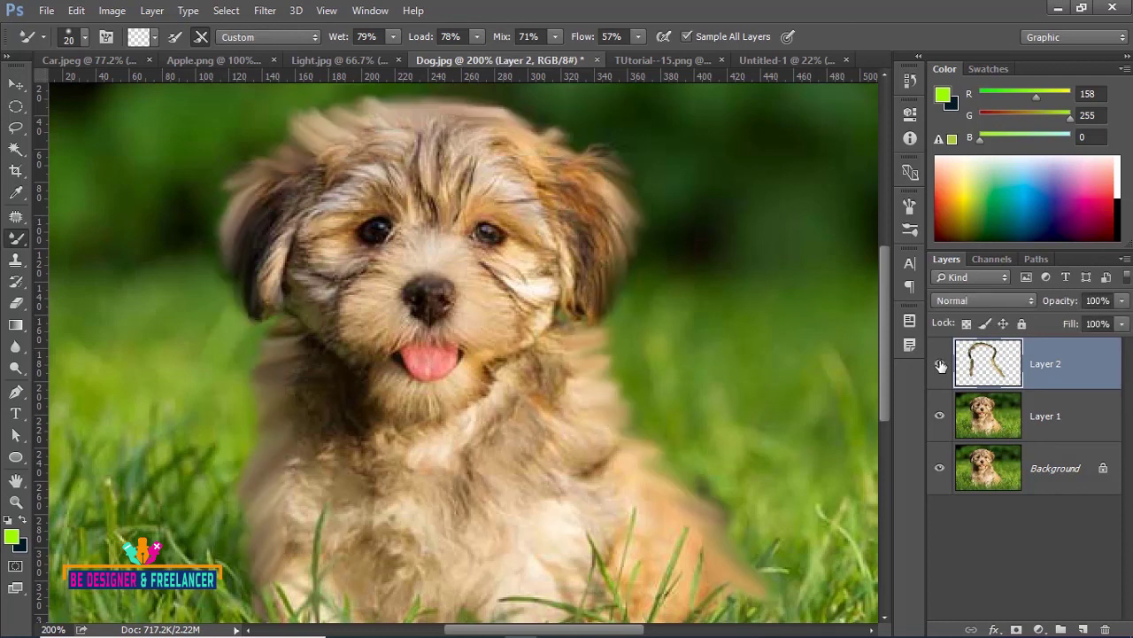
pyautogui.click(940, 365)
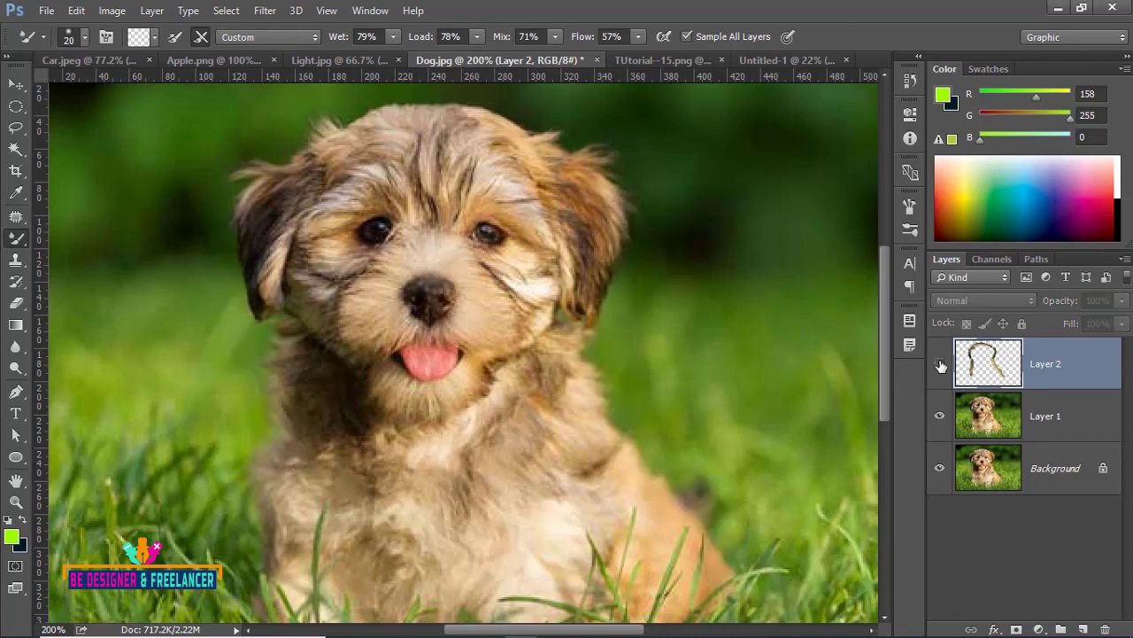
pyautogui.click(940, 365)
pyautogui.click(941, 364)
# Step: Bring the TUtorial--15.png title card back to the front
pyautogui.click(648, 60)
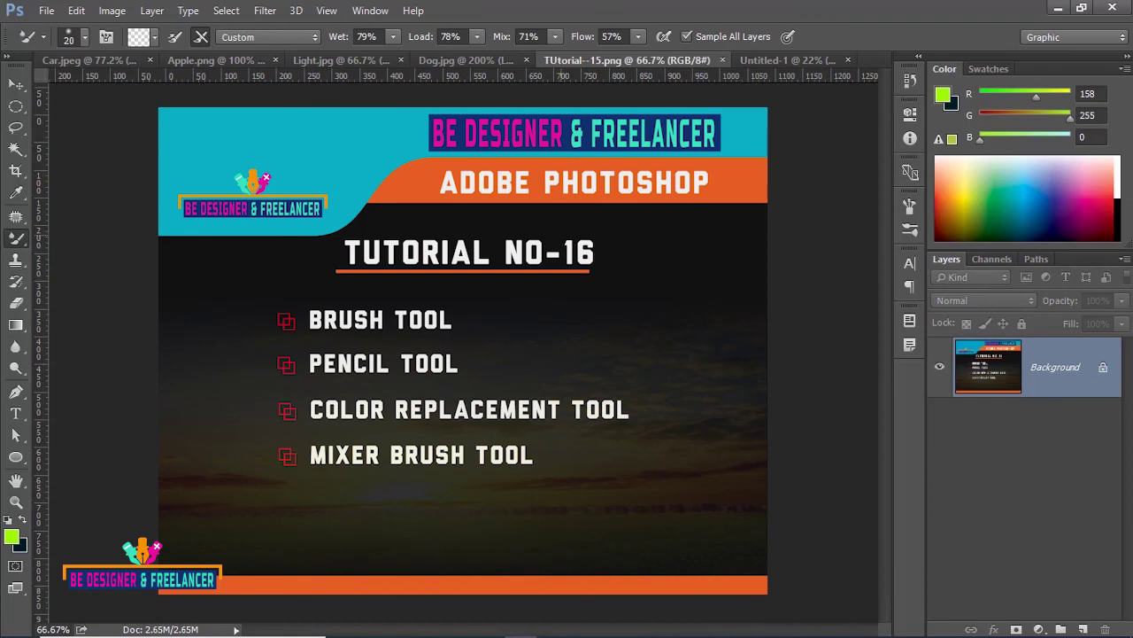